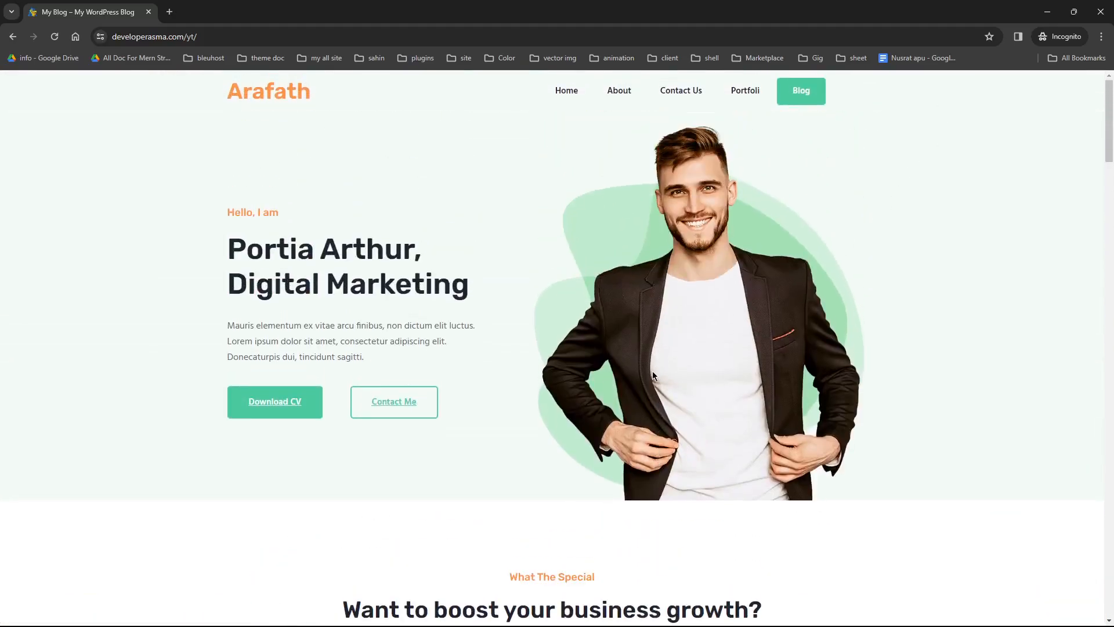
- Examine how the header and its navigation menu behave as the site's home page moves down and back up
{"action": "scroll", "coordinate": [654, 371], "scroll_direction": "down", "scroll_amount": 3}
{"action": "scroll", "coordinate": [694, 331], "scroll_direction": "up", "scroll_amount": 3}
{"action": "scroll", "coordinate": [694, 340], "scroll_direction": "down", "scroll_amount": 1}
{"action": "scroll", "coordinate": [694, 343], "scroll_direction": "up", "scroll_amount": 1}
{"action": "left_click_drag", "start_coordinate": [189, 101], "coordinate": [886, 106]}
{"action": "left_click", "coordinate": [886, 106]}
{"action": "scroll", "coordinate": [847, 226], "scroll_direction": "down", "scroll_amount": 7}
{"action": "scroll", "coordinate": [812, 230], "scroll_direction": "up", "scroll_amount": 7}
{"action": "scroll", "coordinate": [803, 227], "scroll_direction": "down", "scroll_amount": 10}
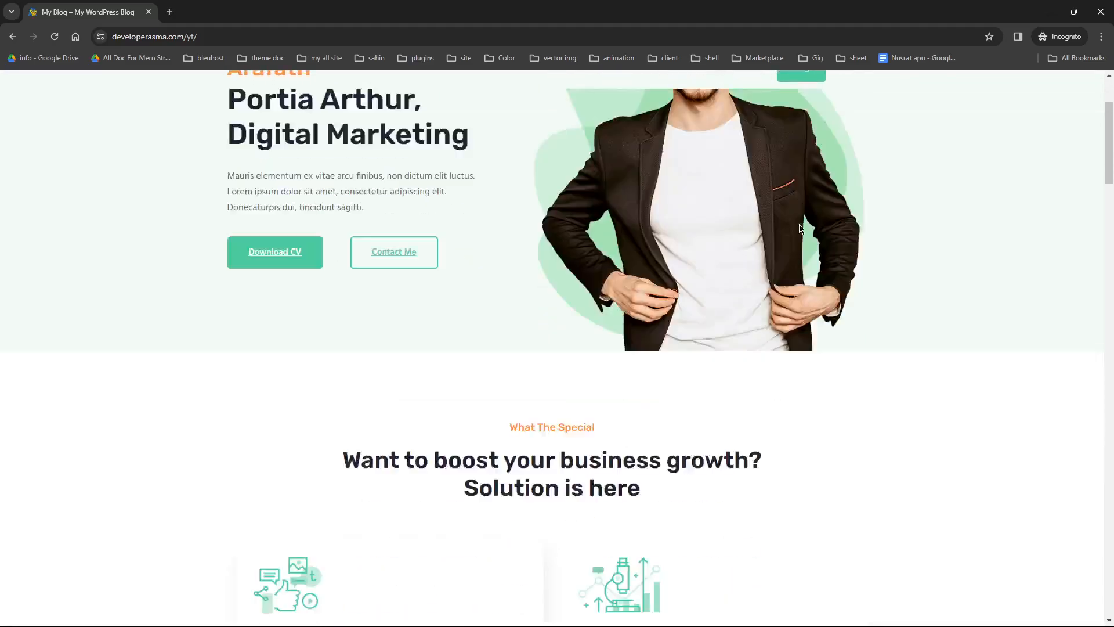
{"action": "scroll", "coordinate": [798, 224], "scroll_direction": "up", "scroll_amount": 10}
{"action": "scroll", "coordinate": [802, 223], "scroll_direction": "down", "scroll_amount": 8}
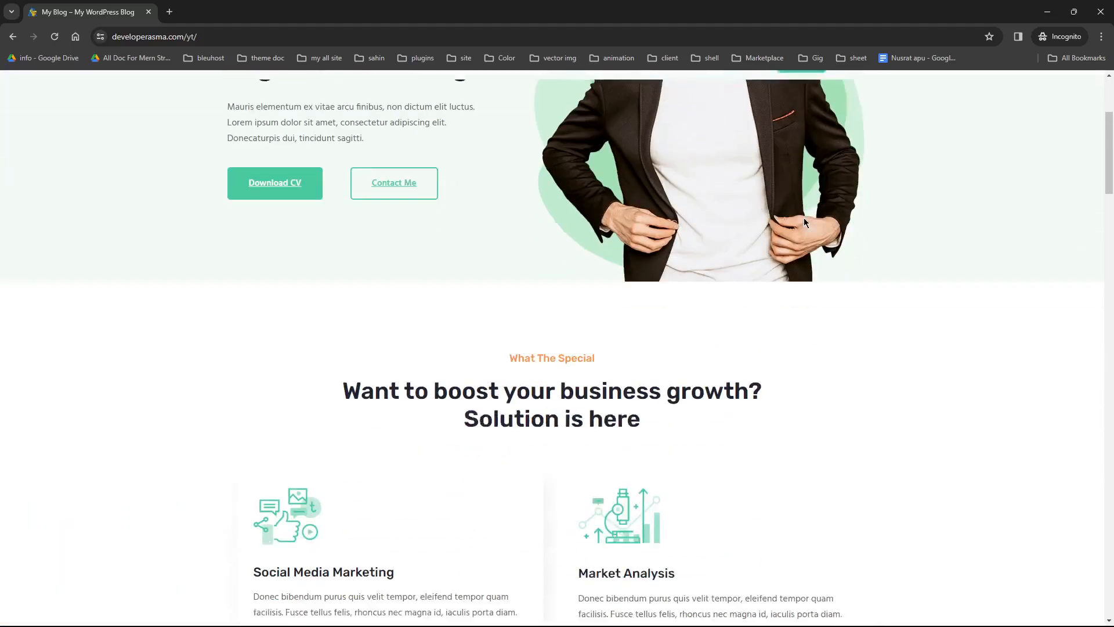
{"action": "scroll", "coordinate": [806, 219], "scroll_direction": "down", "scroll_amount": 5}
{"action": "scroll", "coordinate": [807, 220], "scroll_direction": "up", "scroll_amount": 14}
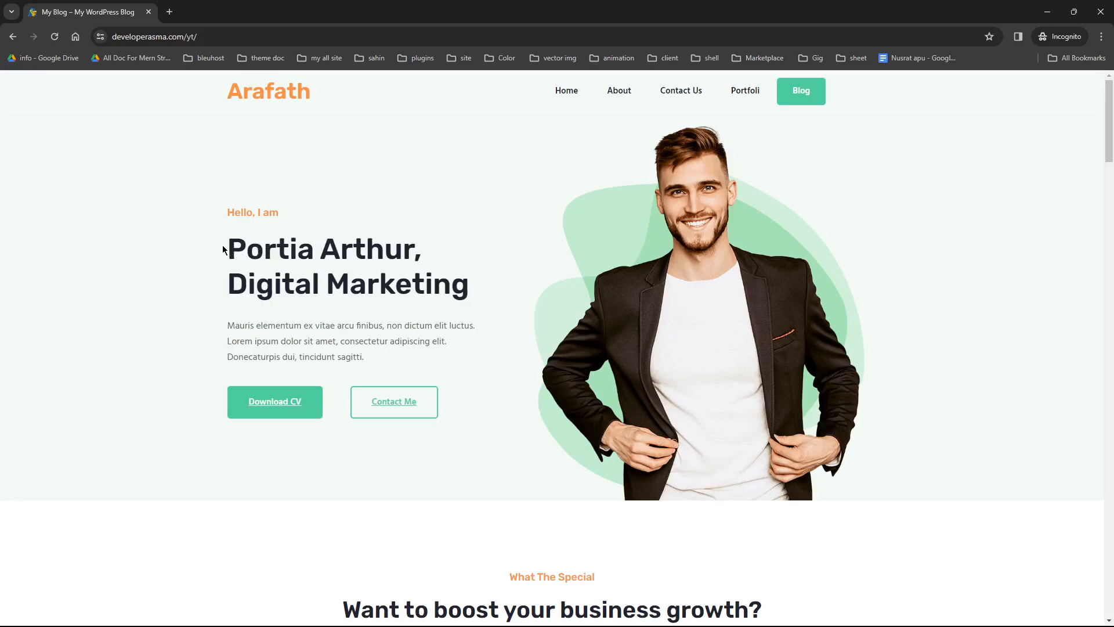
{"action": "scroll", "coordinate": [628, 206], "scroll_direction": "down", "scroll_amount": 3}
{"action": "scroll", "coordinate": [381, 189], "scroll_direction": "up", "scroll_amount": 3}
{"action": "scroll", "coordinate": [830, 255], "scroll_direction": "down", "scroll_amount": 10}
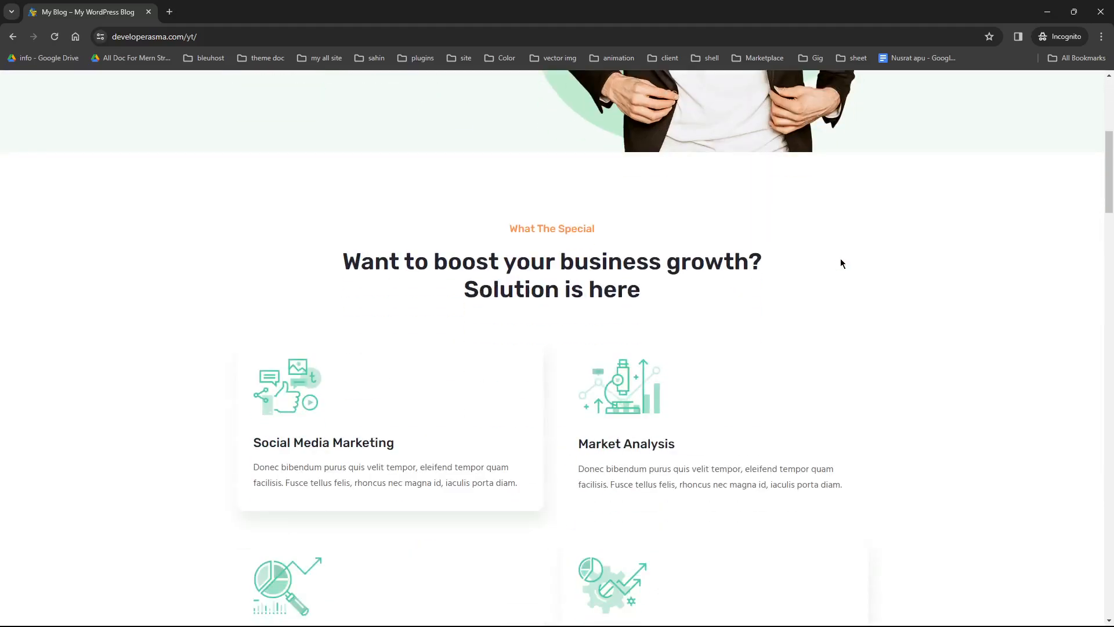
{"action": "scroll", "coordinate": [845, 273], "scroll_direction": "up", "scroll_amount": 10}
{"action": "scroll", "coordinate": [845, 266], "scroll_direction": "down", "scroll_amount": 12}
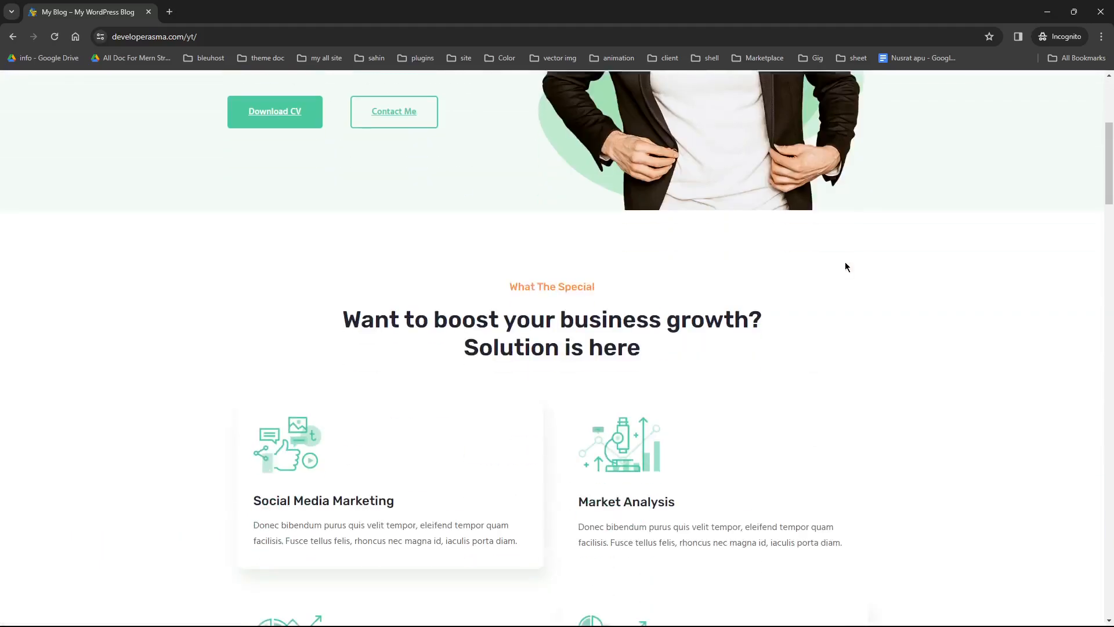
{"action": "scroll", "coordinate": [839, 270], "scroll_direction": "up", "scroll_amount": 6}
{"action": "scroll", "coordinate": [837, 270], "scroll_direction": "up", "scroll_amount": 8}
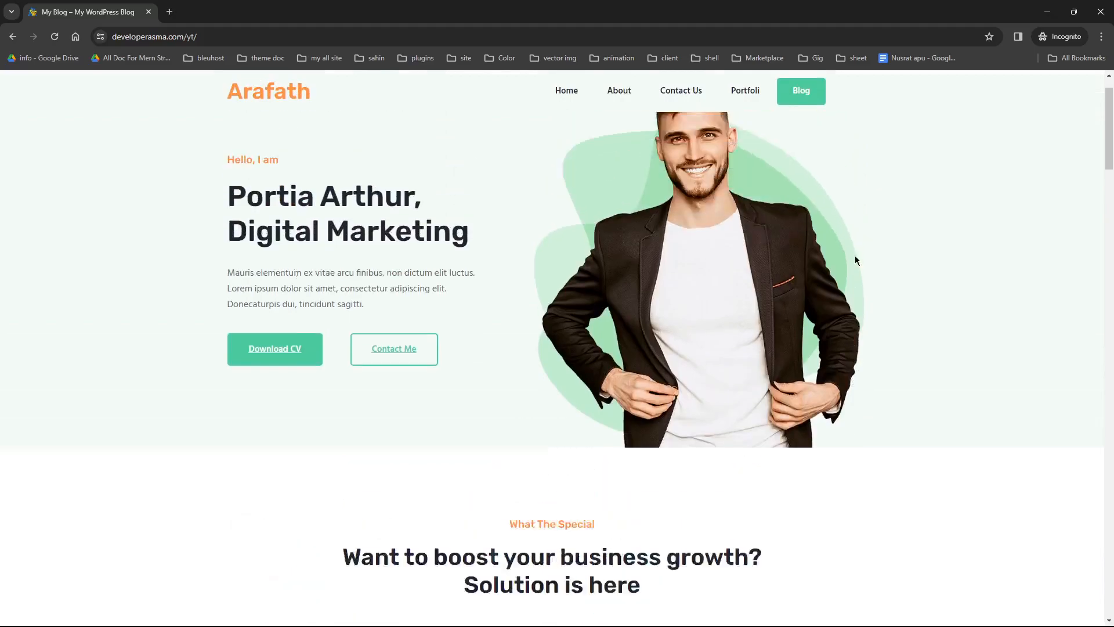
- Switch to the WordPress admin browser window and open the live site in a new tab
{"action": "mouse_move", "coordinate": [622, 622]}
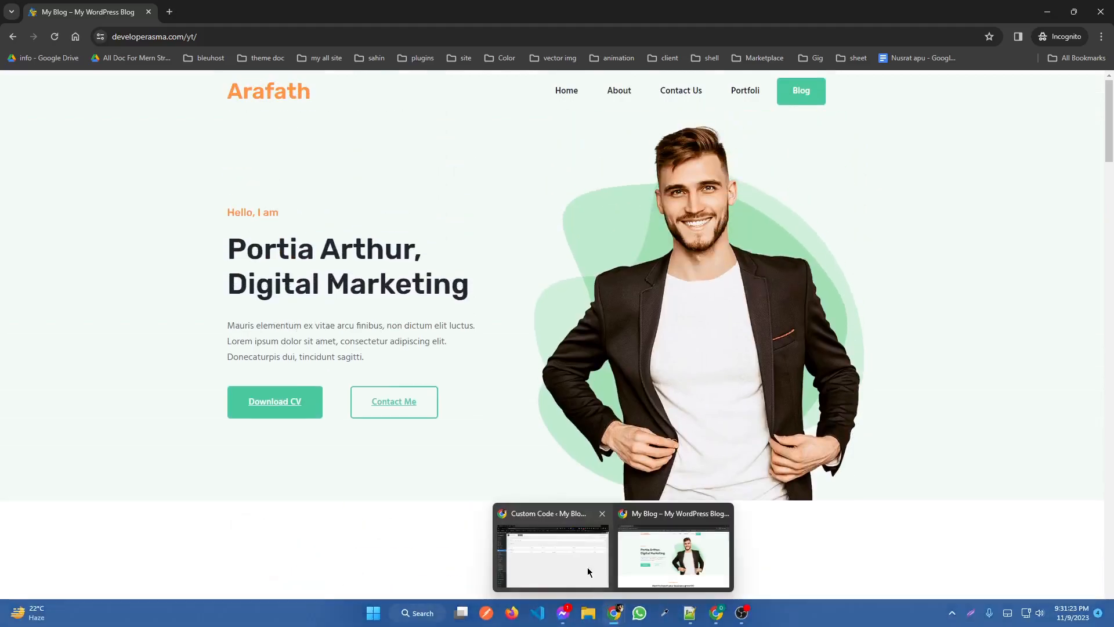
{"action": "left_click", "coordinate": [554, 549]}
{"action": "right_click", "coordinate": [45, 99]}
{"action": "left_click", "coordinate": [87, 111]}
{"action": "left_click", "coordinate": [249, 9]}
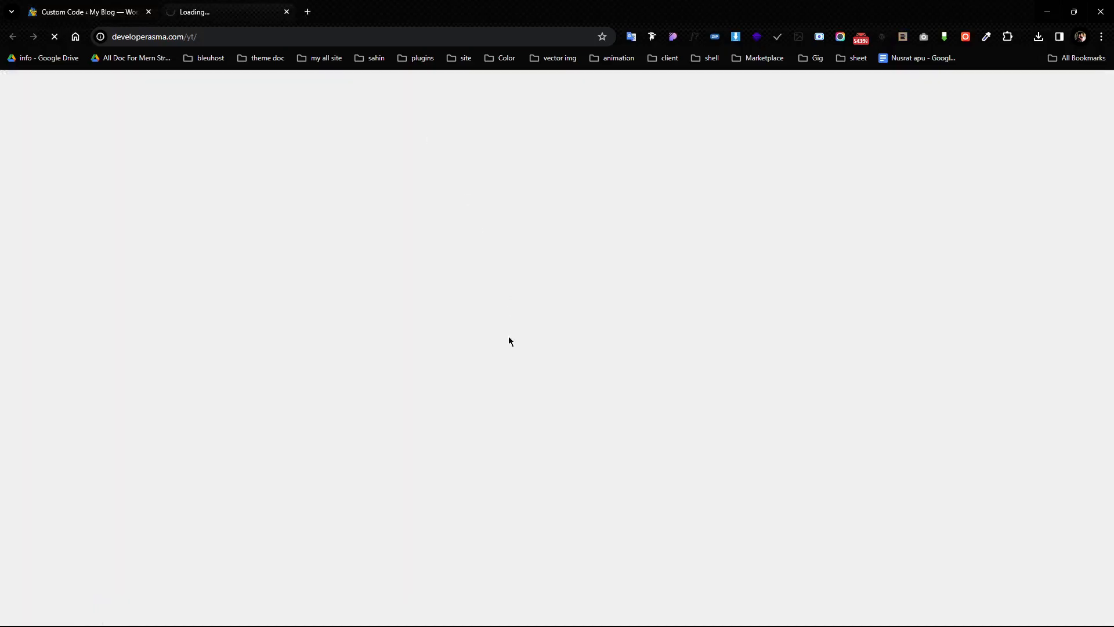
- Examine the header's behaviour over the hero and services sections on the logged-in view of the live site
{"action": "scroll", "coordinate": [608, 311], "scroll_direction": "down", "scroll_amount": 5}
{"action": "scroll", "coordinate": [608, 311], "scroll_direction": "down", "scroll_amount": 5}
{"action": "scroll", "coordinate": [629, 323], "scroll_direction": "up", "scroll_amount": 10}
{"action": "scroll", "coordinate": [515, 385], "scroll_direction": "down", "scroll_amount": 6}
{"action": "scroll", "coordinate": [493, 368], "scroll_direction": "up", "scroll_amount": 6}
{"action": "scroll", "coordinate": [493, 377], "scroll_direction": "down", "scroll_amount": 1}
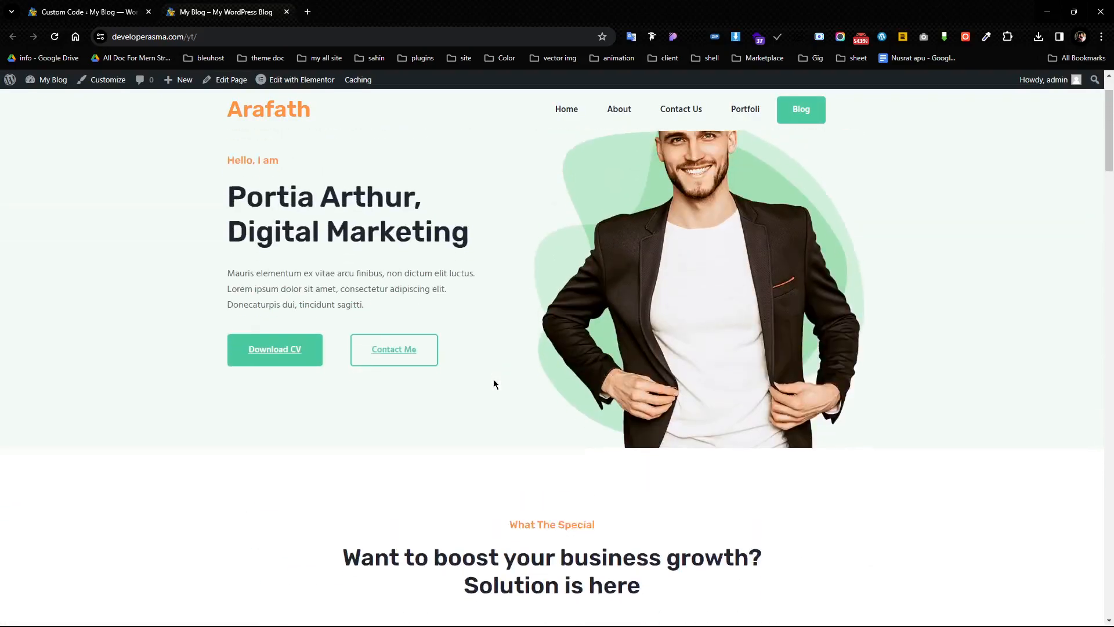
{"action": "scroll", "coordinate": [494, 386], "scroll_direction": "down", "scroll_amount": 9}
{"action": "scroll", "coordinate": [500, 377], "scroll_direction": "up", "scroll_amount": 10}
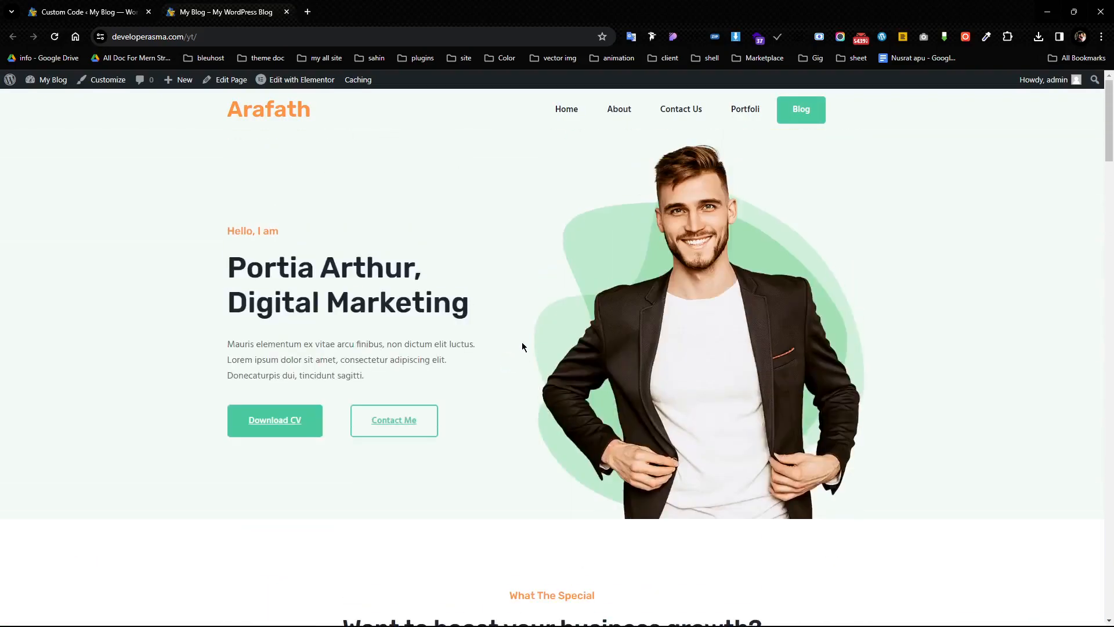
{"action": "scroll", "coordinate": [420, 206], "scroll_direction": "down", "scroll_amount": 5}
{"action": "scroll", "coordinate": [340, 306], "scroll_direction": "up", "scroll_amount": 5}
{"action": "scroll", "coordinate": [648, 325], "scroll_direction": "down", "scroll_amount": 14}
{"action": "scroll", "coordinate": [643, 319], "scroll_direction": "up", "scroll_amount": 9}
{"action": "scroll", "coordinate": [646, 277], "scroll_direction": "up", "scroll_amount": 5}
{"action": "scroll", "coordinate": [677, 178], "scroll_direction": "down", "scroll_amount": 11}
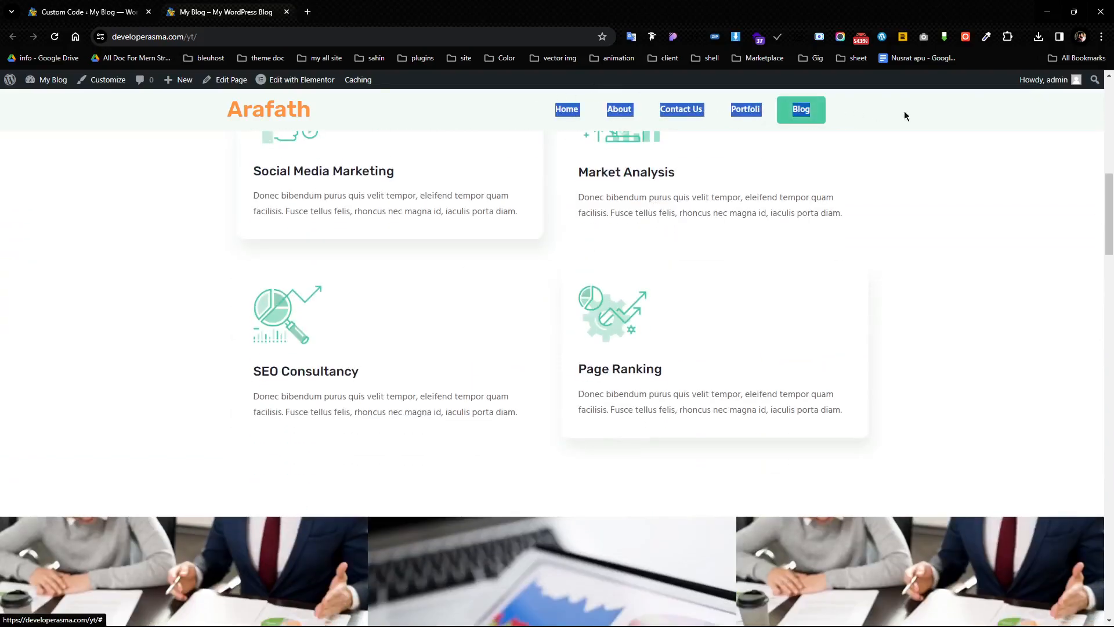
{"action": "scroll", "coordinate": [518, 314], "scroll_direction": "up", "scroll_amount": 11}
{"action": "scroll", "coordinate": [519, 314], "scroll_direction": "up", "scroll_amount": 1}
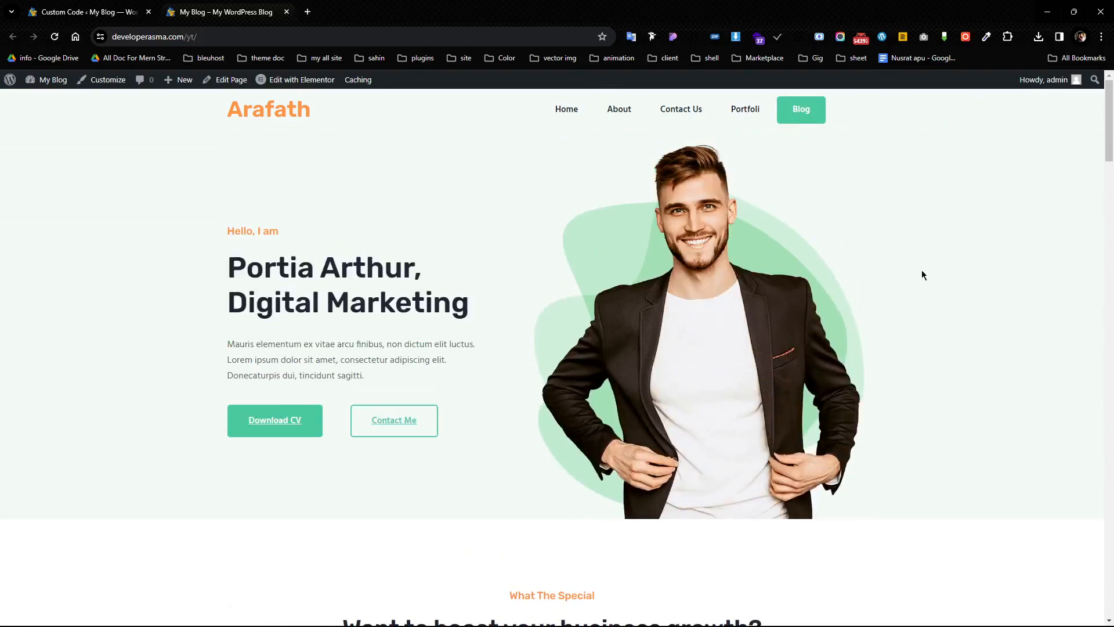
- Open the home page in the Elementor editor in a new tab placed before the live site's tab
{"action": "right_click", "coordinate": [297, 85]}
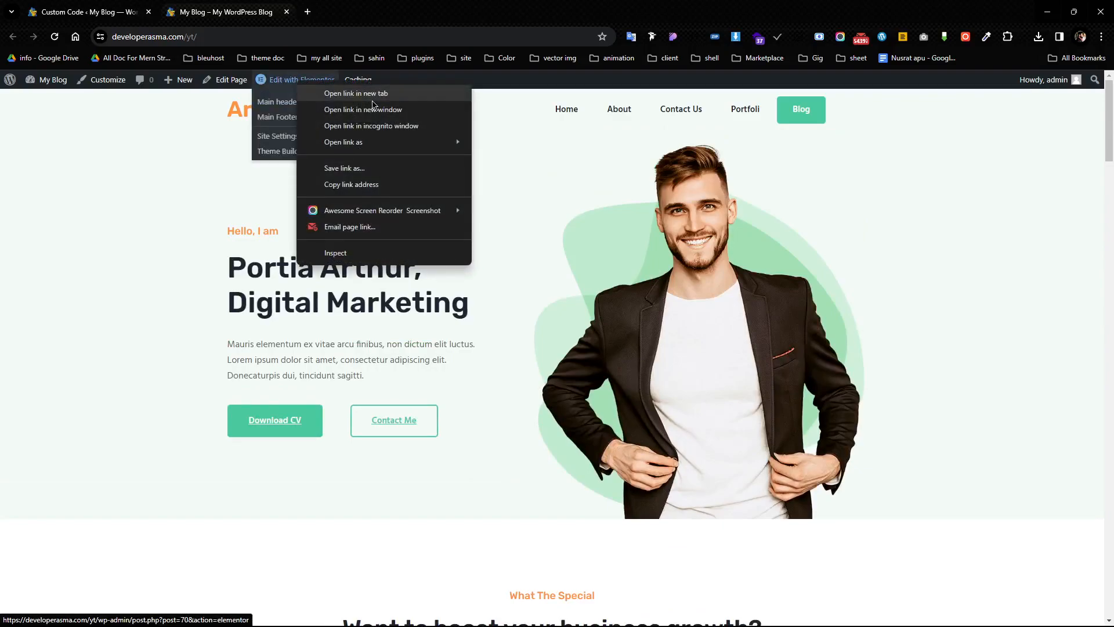
{"action": "left_click", "coordinate": [373, 104]}
{"action": "left_click_drag", "start_coordinate": [373, 8], "coordinate": [286, 12]}
{"action": "left_click", "coordinate": [351, 13]}
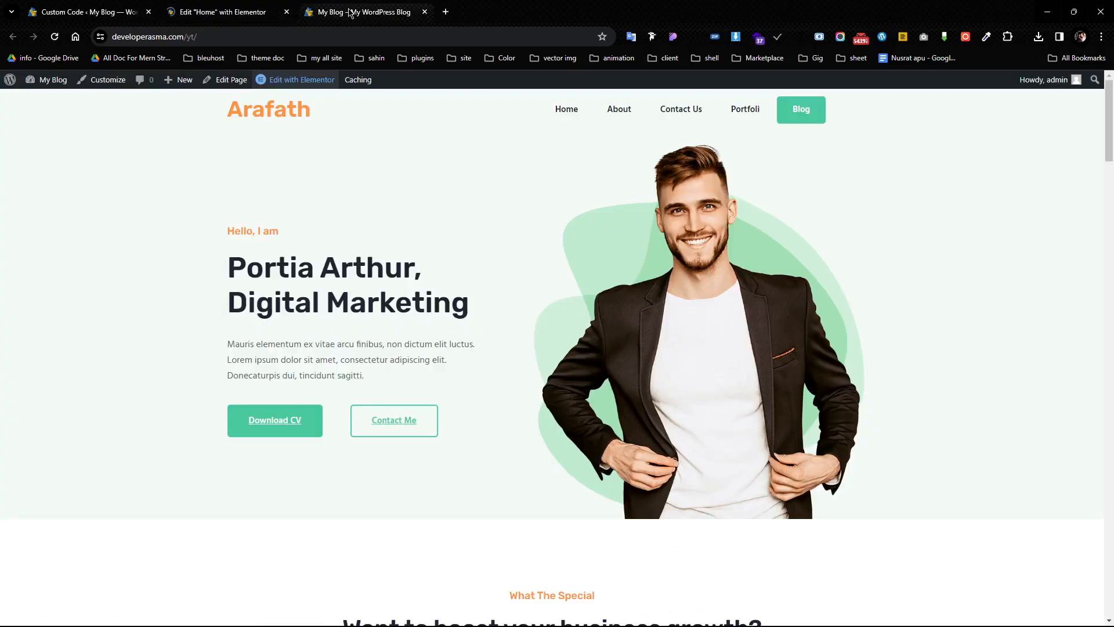
{"action": "left_click", "coordinate": [256, 13]}
{"action": "left_click", "coordinate": [373, 10]}
{"action": "left_click", "coordinate": [259, 6]}
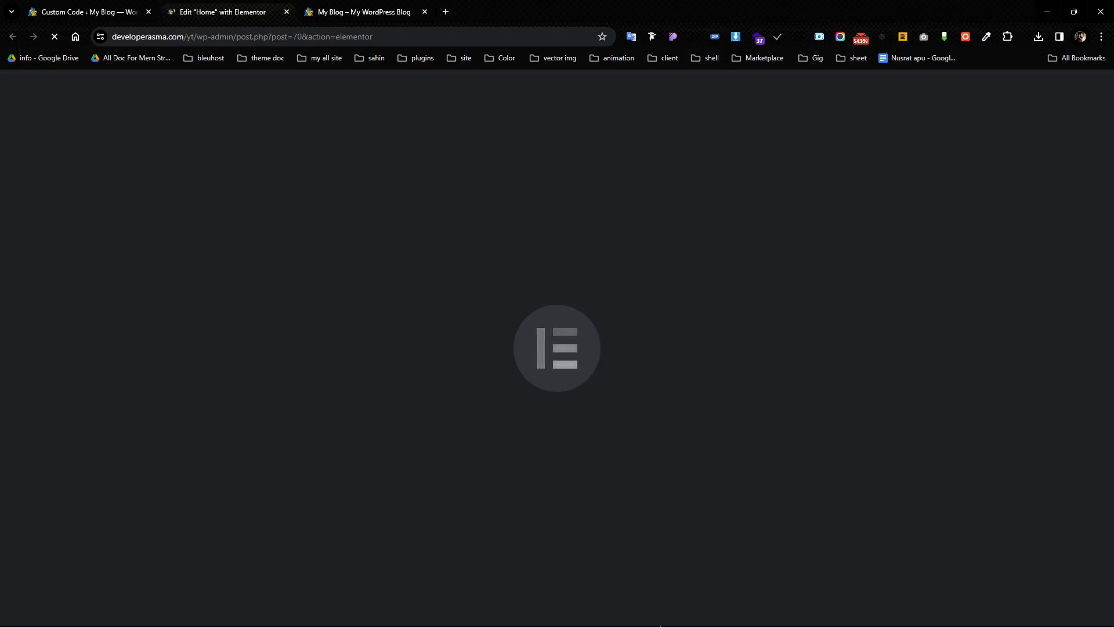
{"action": "left_click", "coordinate": [738, 616]}
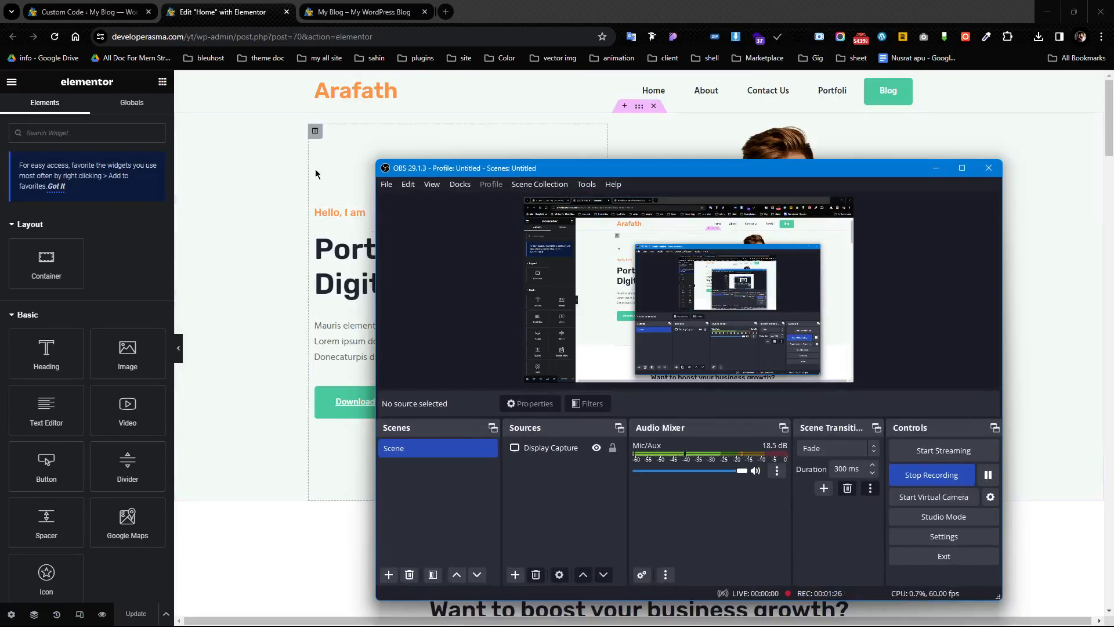
{"action": "left_click", "coordinate": [319, 174]}
- Check the header over the home page's sections and open the header for editing
{"action": "scroll", "coordinate": [713, 417], "scroll_direction": "down", "scroll_amount": 7}
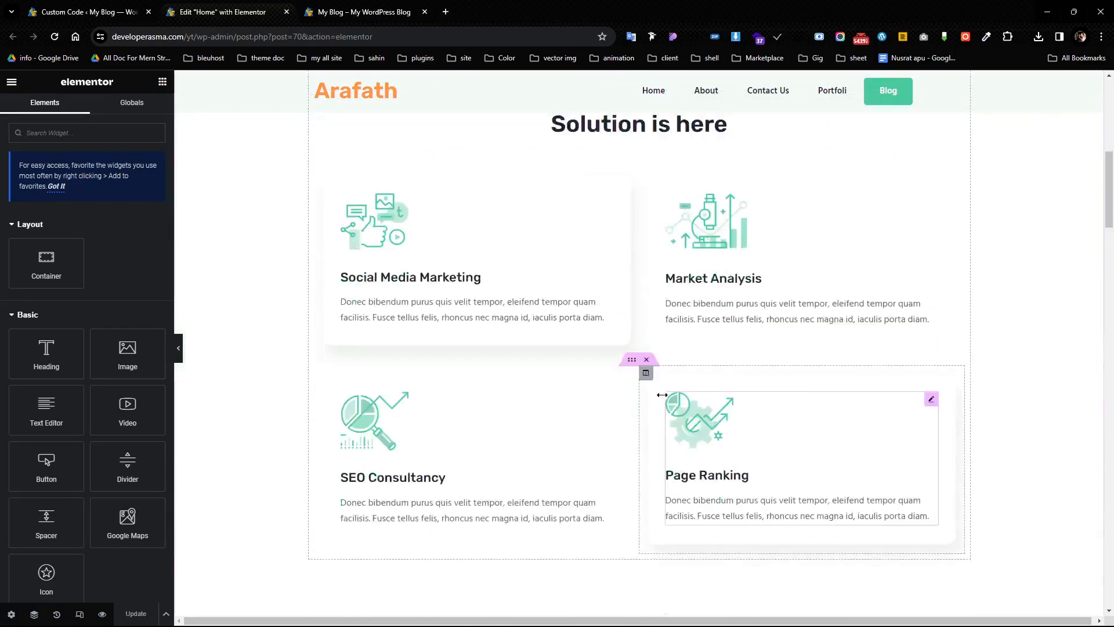
{"action": "scroll", "coordinate": [568, 242], "scroll_direction": "up", "scroll_amount": 7}
{"action": "scroll", "coordinate": [568, 241], "scroll_direction": "up", "scroll_amount": 1}
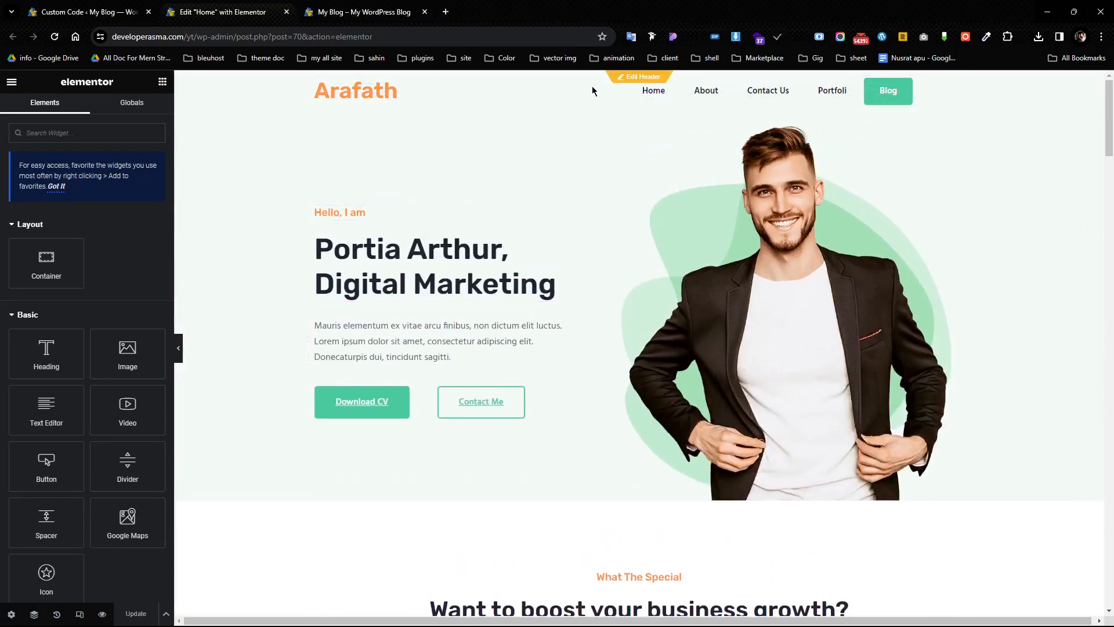
{"action": "left_click", "coordinate": [641, 77]}
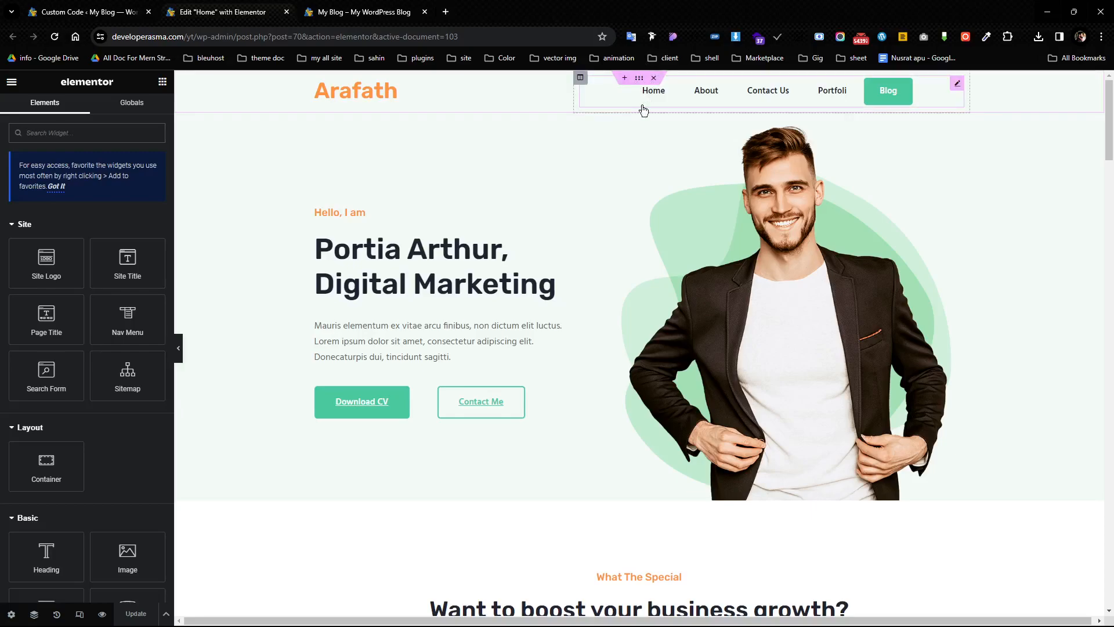
- From the WordPress admin, open the dialog for adding a new Elementor template in a new tab
{"action": "left_click", "coordinate": [85, 7]}
{"action": "scroll", "coordinate": [58, 325], "scroll_direction": "down", "scroll_amount": 1}
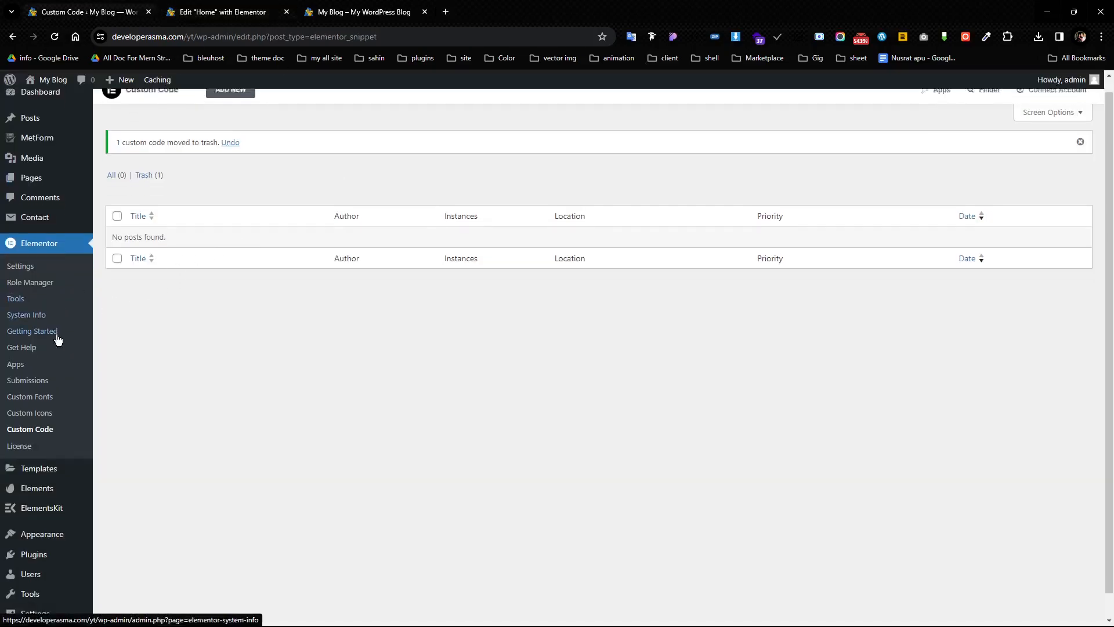
{"action": "mouse_move", "coordinate": [65, 445]}
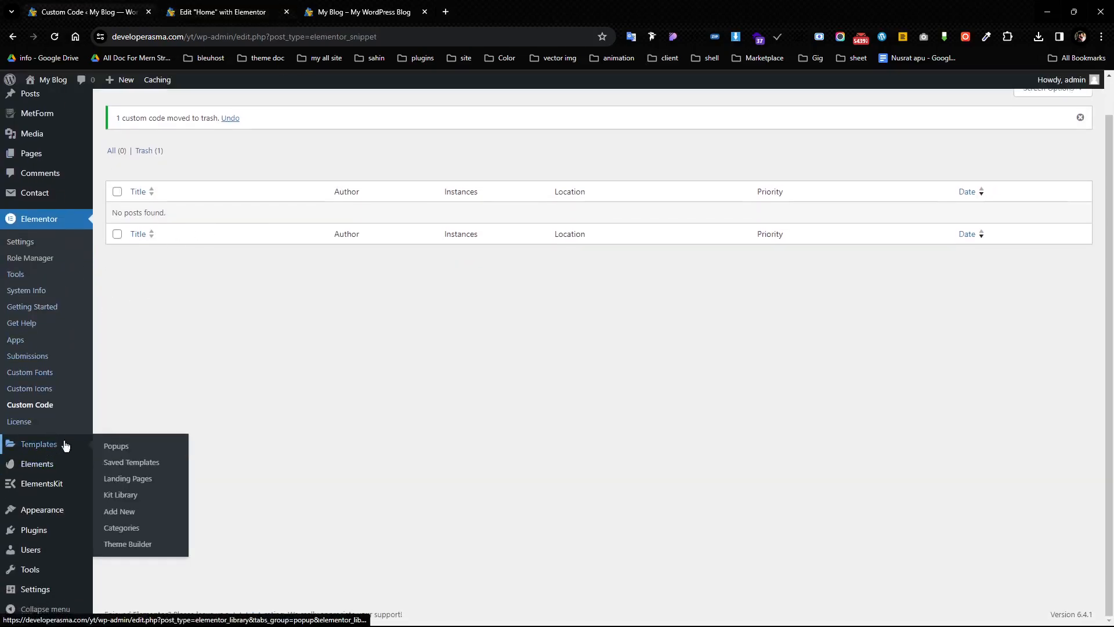
{"action": "right_click", "coordinate": [133, 511]}
{"action": "left_click", "coordinate": [195, 337]}
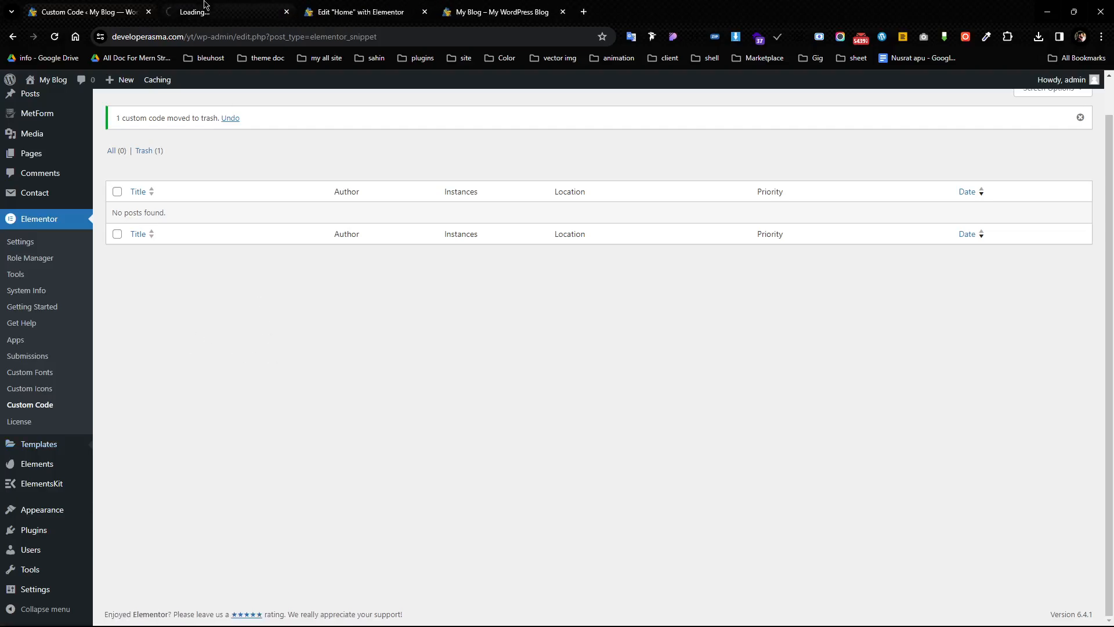
{"action": "key", "text": "ctrl+Tab"}
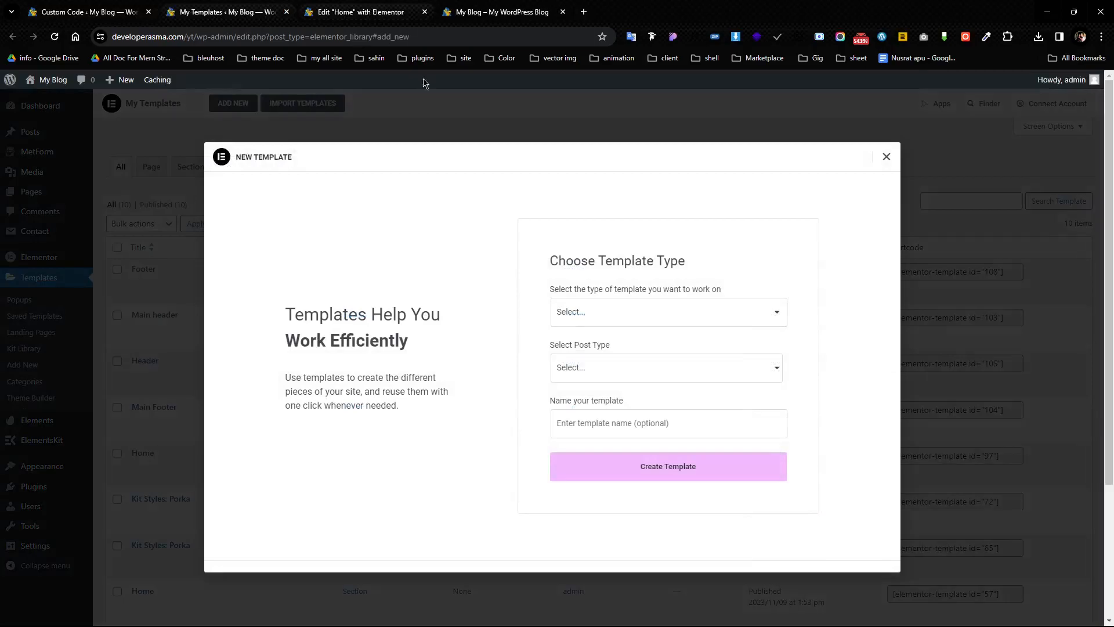
- Create a new template of type Header named "header global"
{"action": "left_click", "coordinate": [569, 314]}
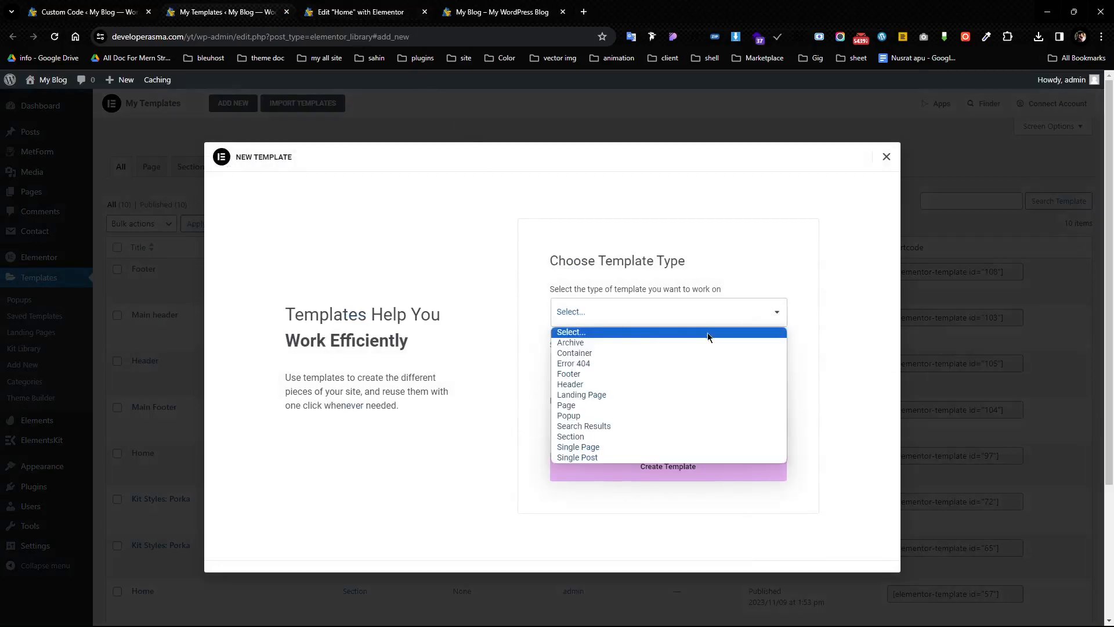
{"action": "left_click", "coordinate": [579, 383]}
{"action": "left_click", "coordinate": [580, 423]}
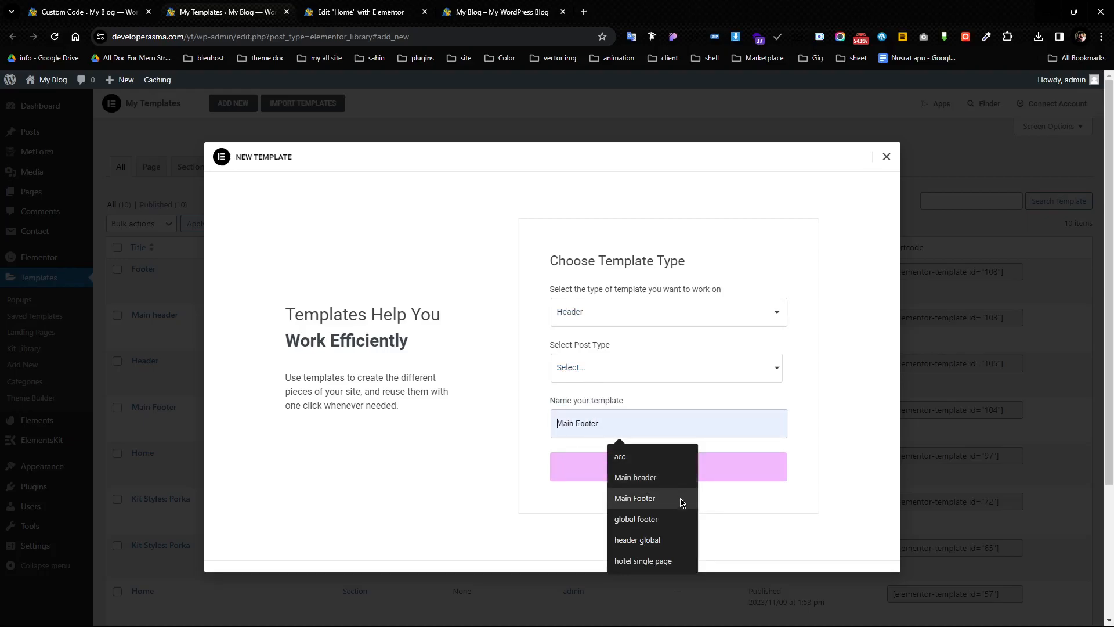
{"action": "left_click", "coordinate": [670, 550]}
{"action": "left_click", "coordinate": [652, 474]}
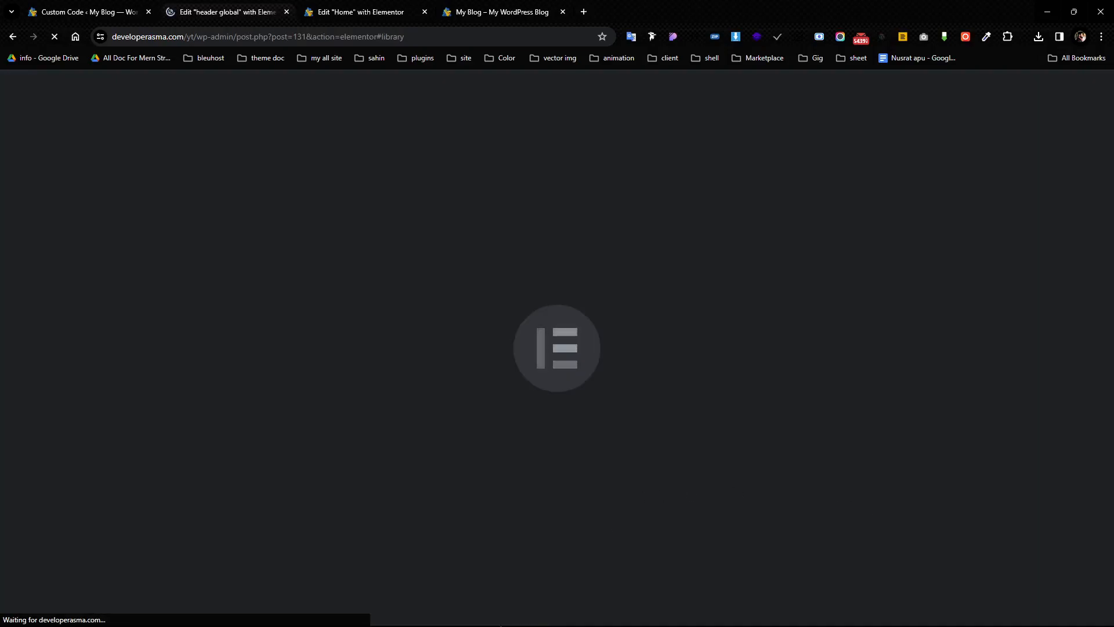
{"action": "left_click", "coordinate": [121, 7]}
{"action": "left_click", "coordinate": [202, 5]}
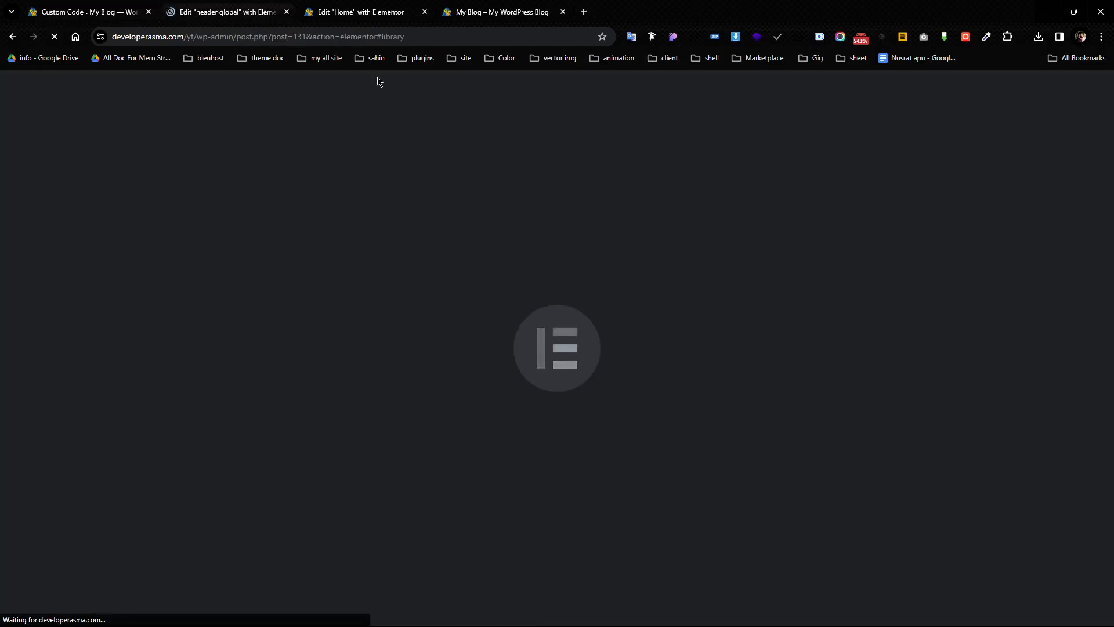
{"action": "left_click", "coordinate": [374, 13]}
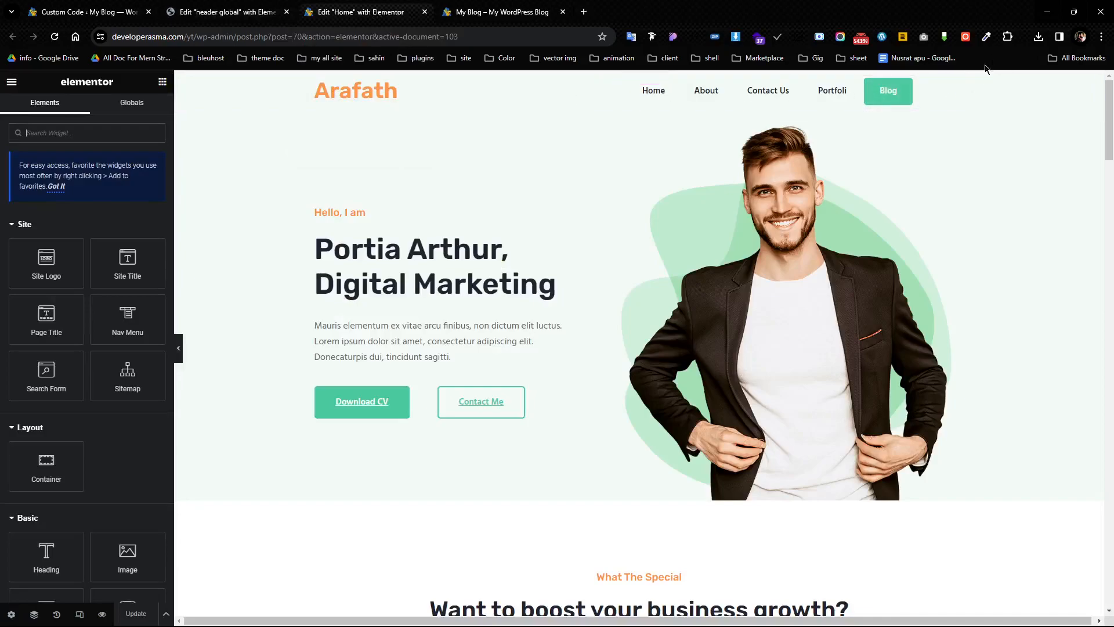
{"action": "left_click", "coordinate": [228, 12]}
{"action": "left_click", "coordinate": [374, 8]}
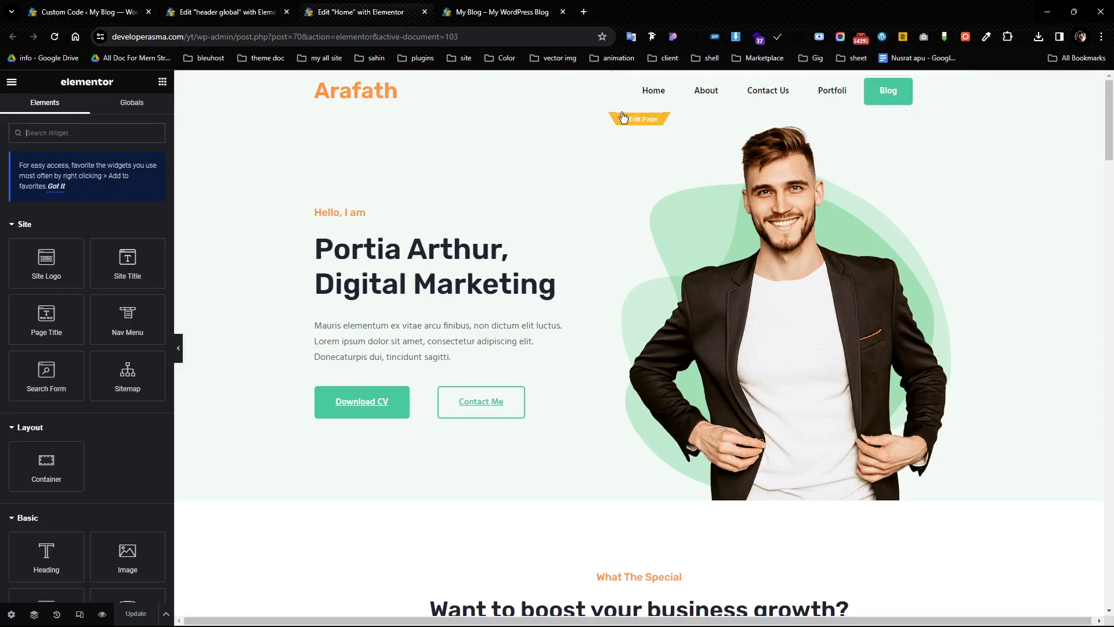
{"action": "left_click", "coordinate": [232, 11]}
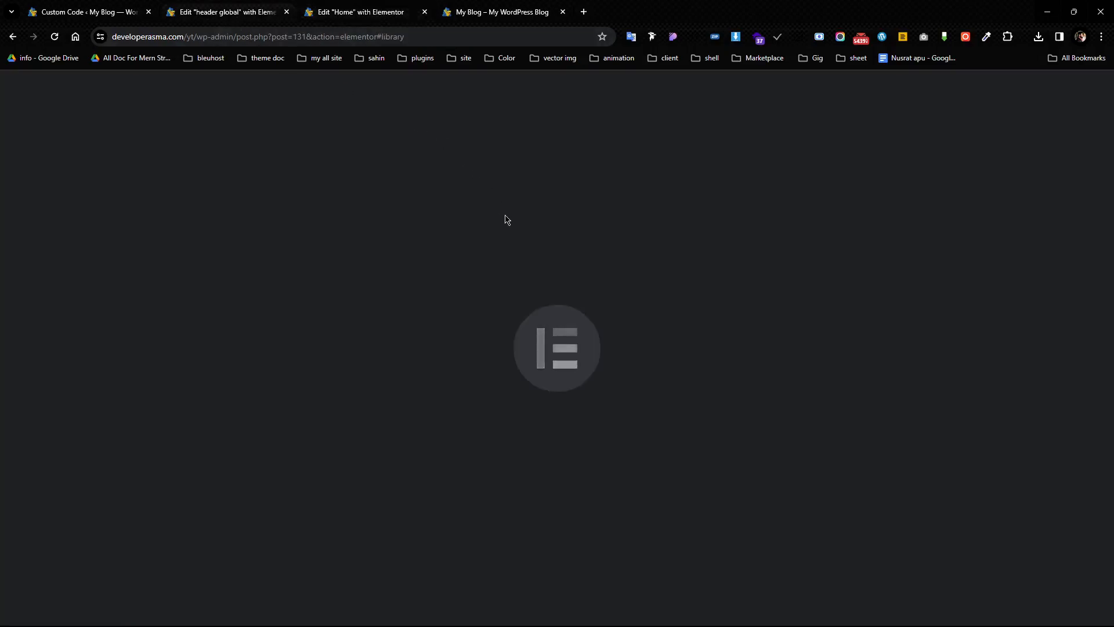
{"action": "left_click", "coordinate": [387, 7]}
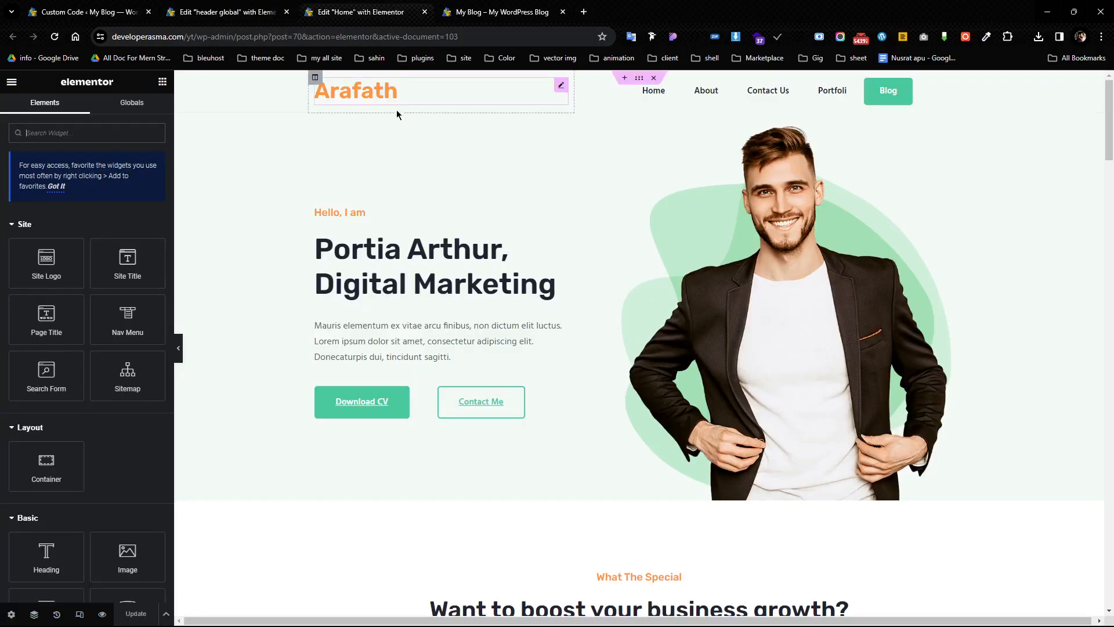
- Dismiss the template library in the "header global" editor and view the blank header layout
{"action": "left_click", "coordinate": [219, 6]}
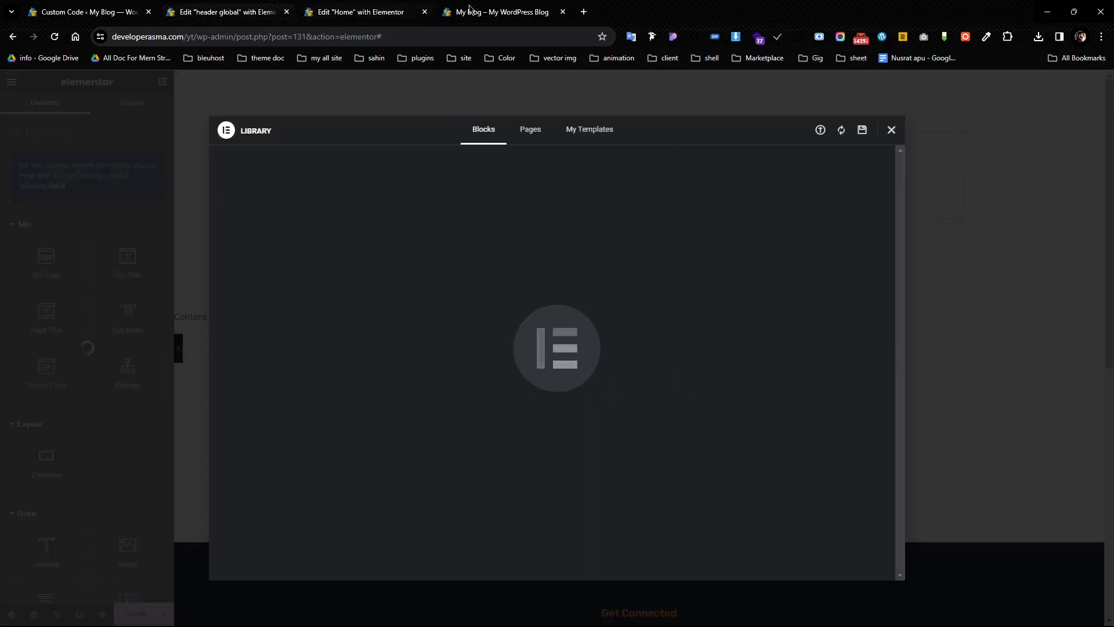
{"action": "left_click", "coordinate": [891, 130]}
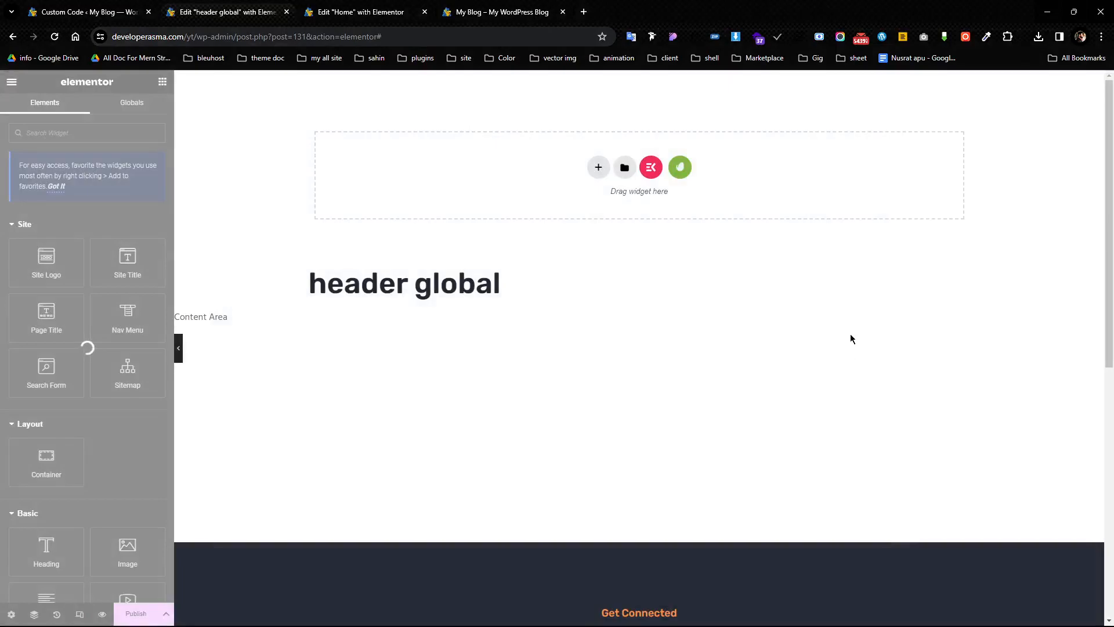
{"action": "scroll", "coordinate": [212, 286], "scroll_direction": "down", "scroll_amount": 3}
{"action": "scroll", "coordinate": [373, 323], "scroll_direction": "up", "scroll_amount": 2}
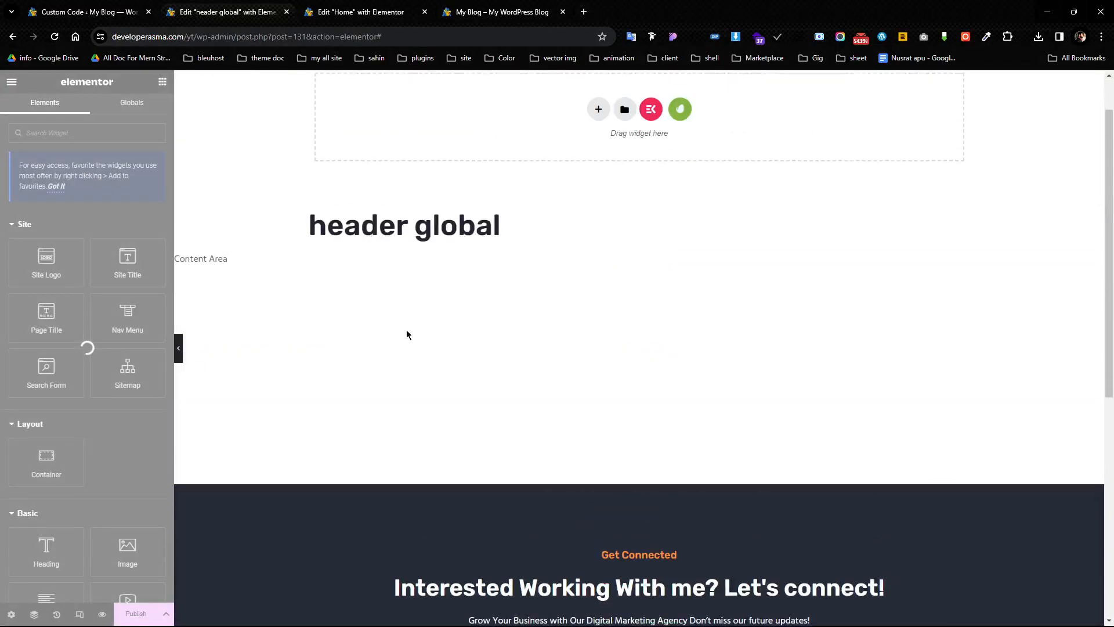
{"action": "scroll", "coordinate": [531, 372], "scroll_direction": "up", "scroll_amount": 1}
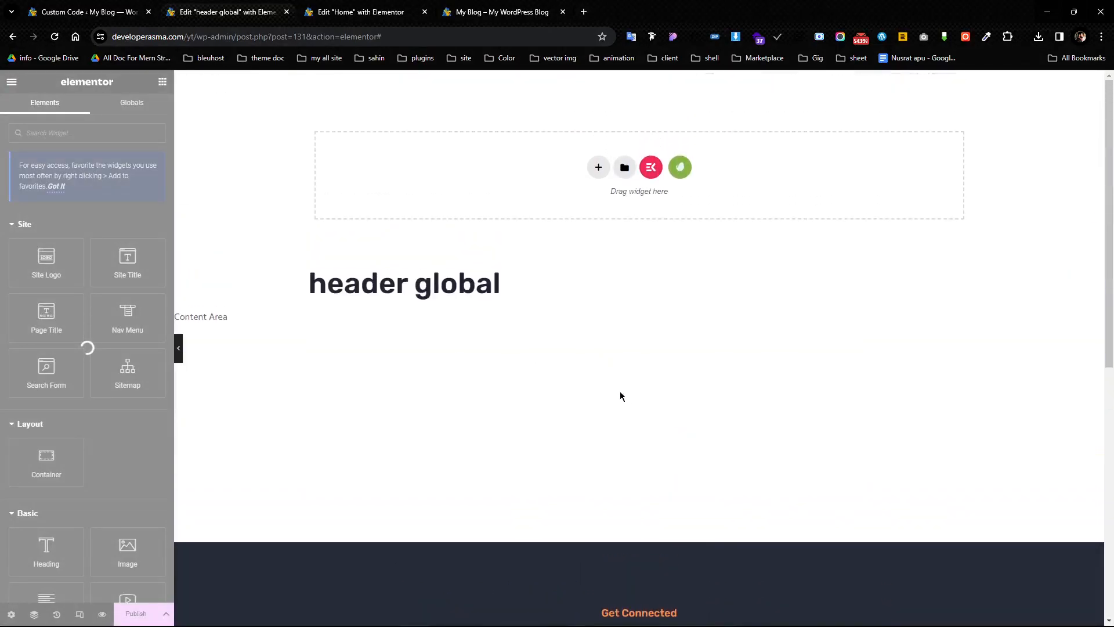
{"action": "scroll", "coordinate": [619, 319], "scroll_direction": "down", "scroll_amount": 8}
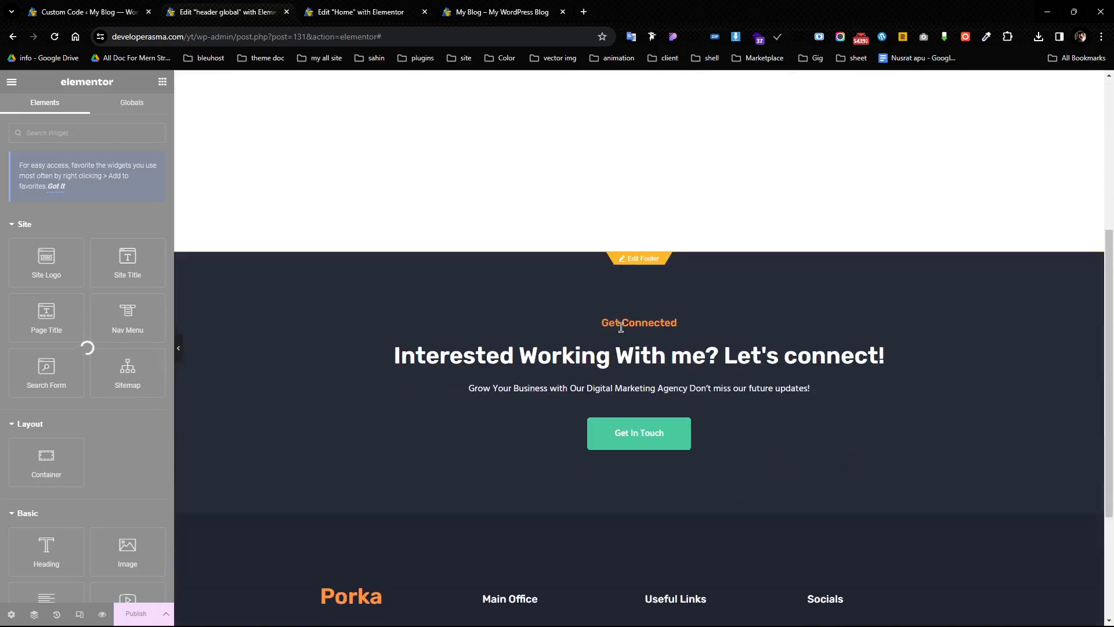
{"action": "scroll", "coordinate": [629, 301], "scroll_direction": "up", "scroll_amount": 8}
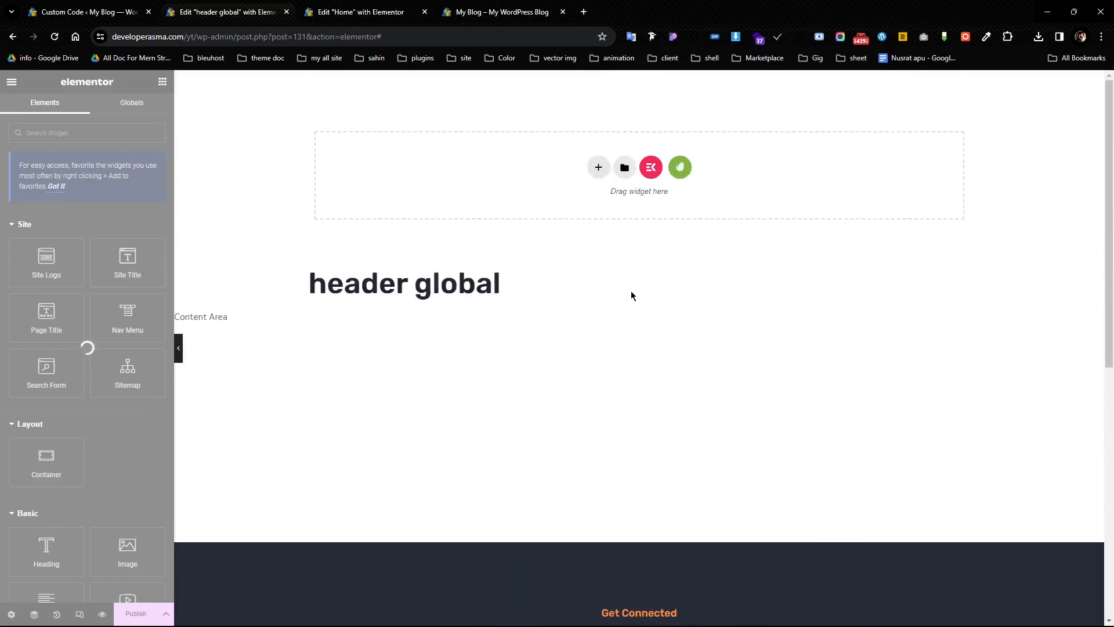
{"action": "scroll", "coordinate": [631, 292], "scroll_direction": "down", "scroll_amount": 5}
{"action": "scroll", "coordinate": [617, 330], "scroll_direction": "down", "scroll_amount": 3}
{"action": "scroll", "coordinate": [608, 290], "scroll_direction": "up", "scroll_amount": 8}
{"action": "mouse_move", "coordinate": [855, 624]}
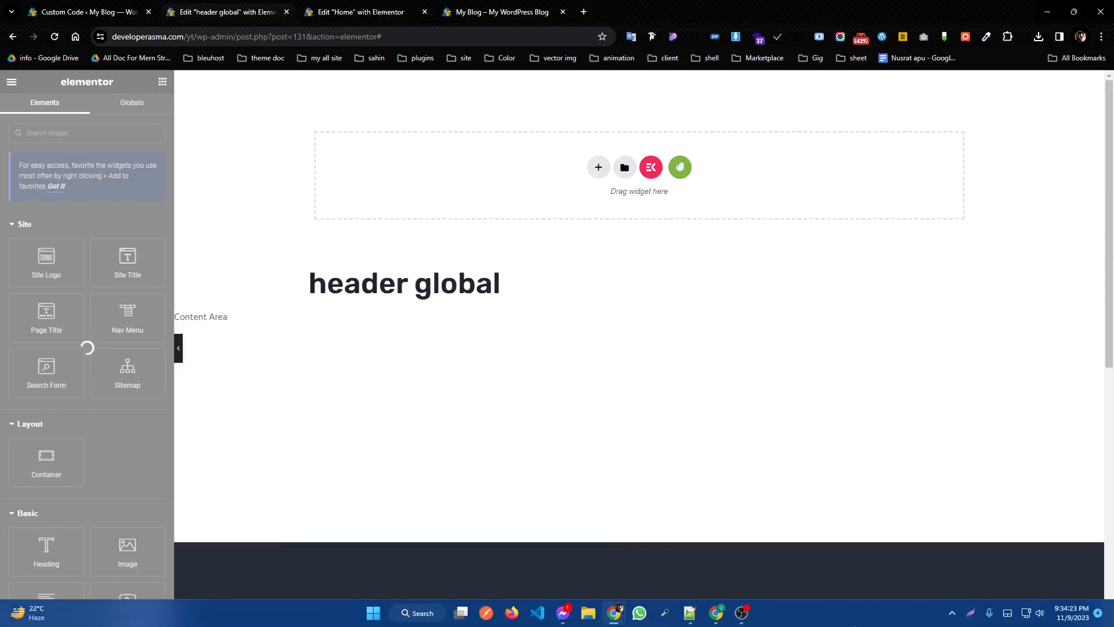
{"action": "left_click", "coordinate": [741, 612]}
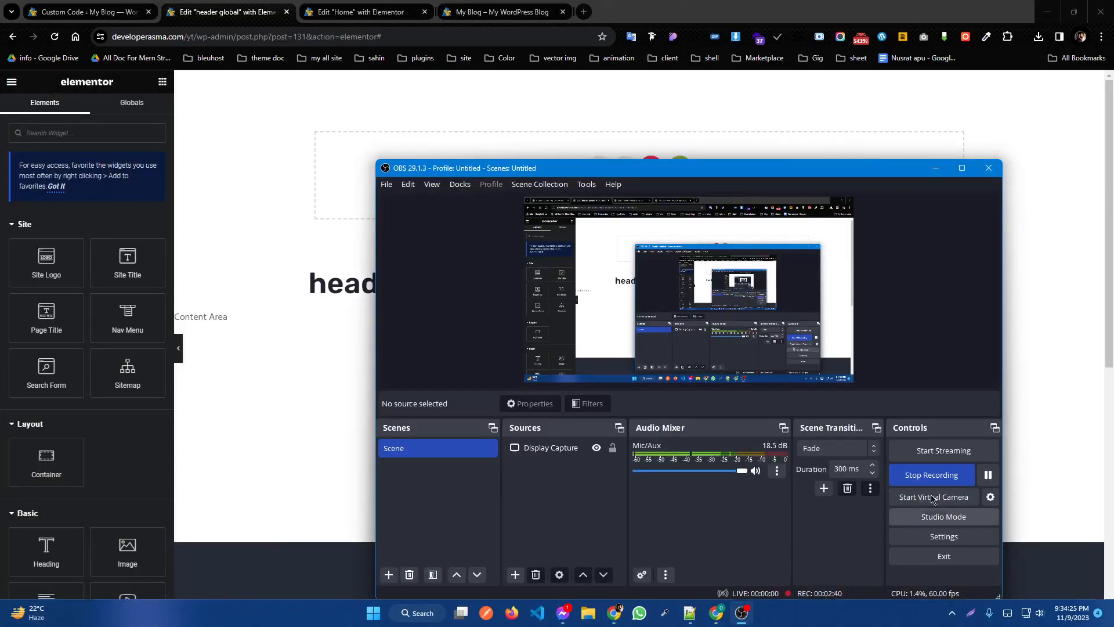
{"action": "left_click", "coordinate": [367, 344]}
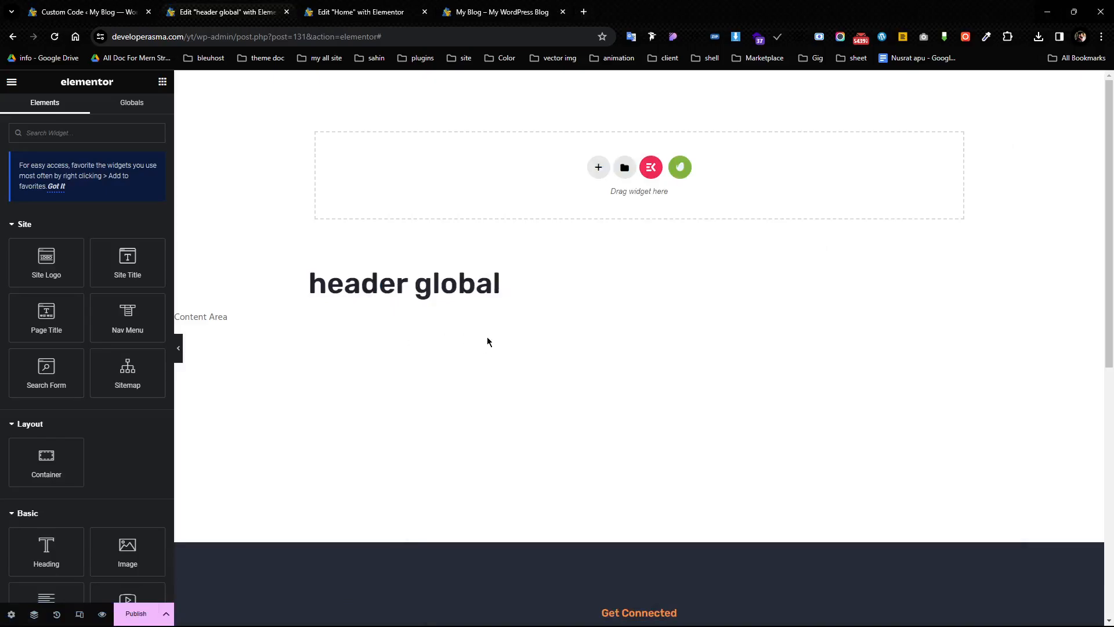
- Copy the existing header section from the Home page editor and paste it into the "header global" template
{"action": "left_click", "coordinate": [335, 6]}
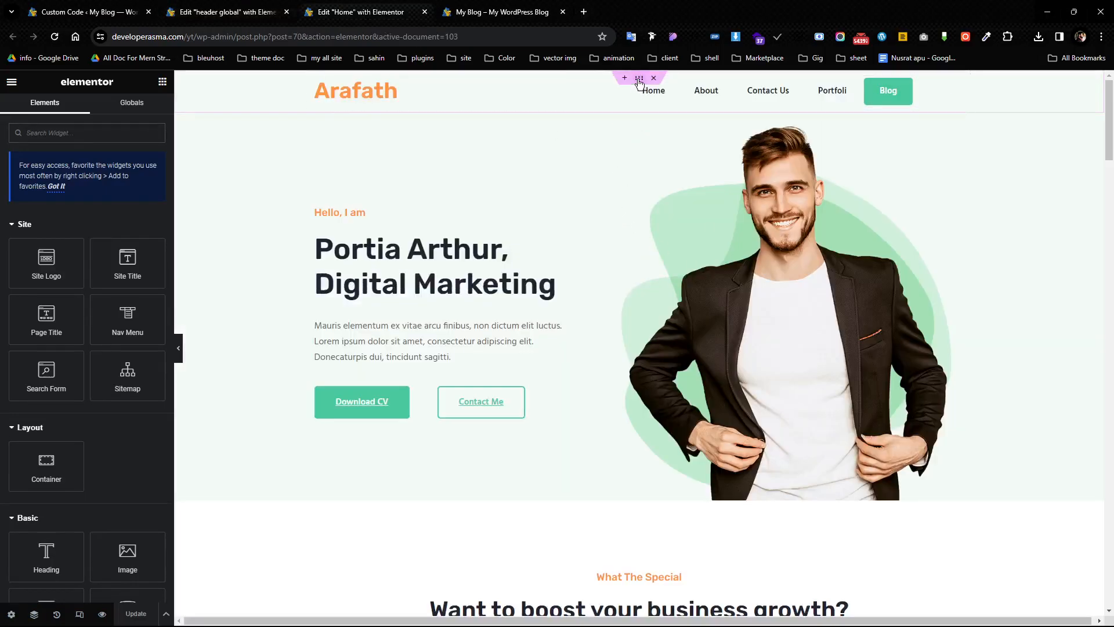
{"action": "right_click", "coordinate": [638, 81]}
{"action": "left_click", "coordinate": [673, 132]}
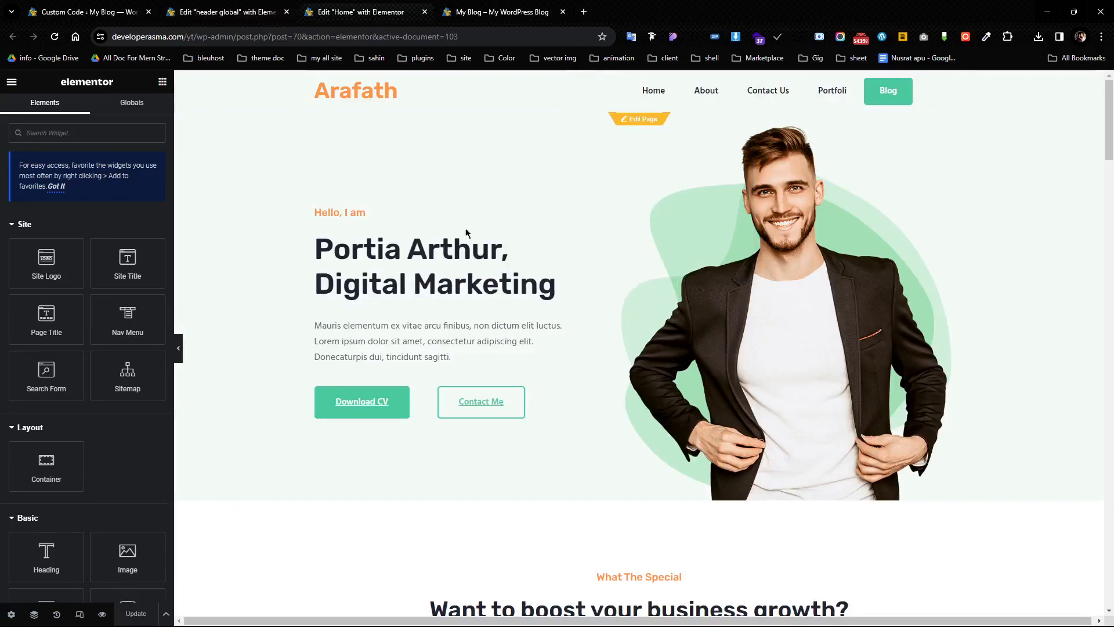
{"action": "key", "text": "ctrl+Page_Up"}
{"action": "right_click", "coordinate": [595, 174]}
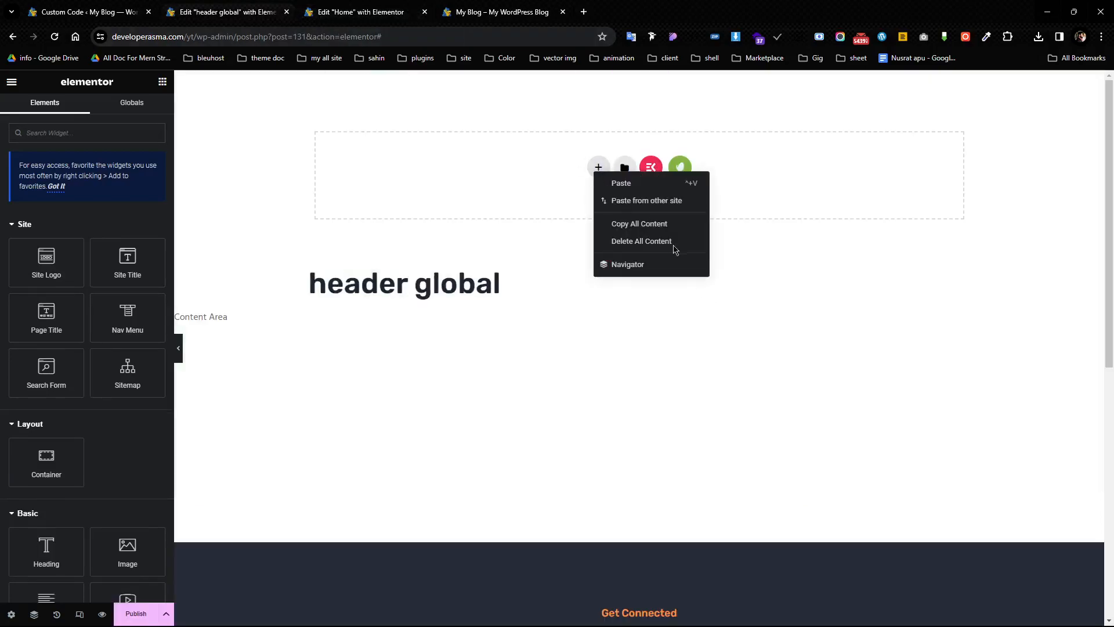
{"action": "left_click", "coordinate": [609, 181]}
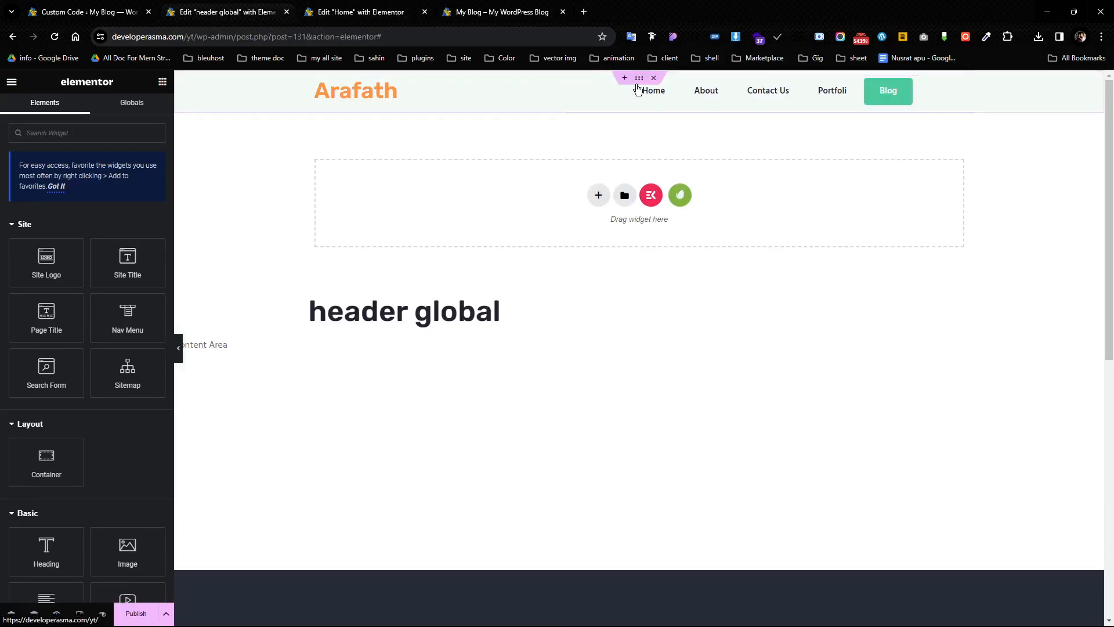
- Give the pasted header section the CSS ID "hide-header"
{"action": "left_click", "coordinate": [639, 78]}
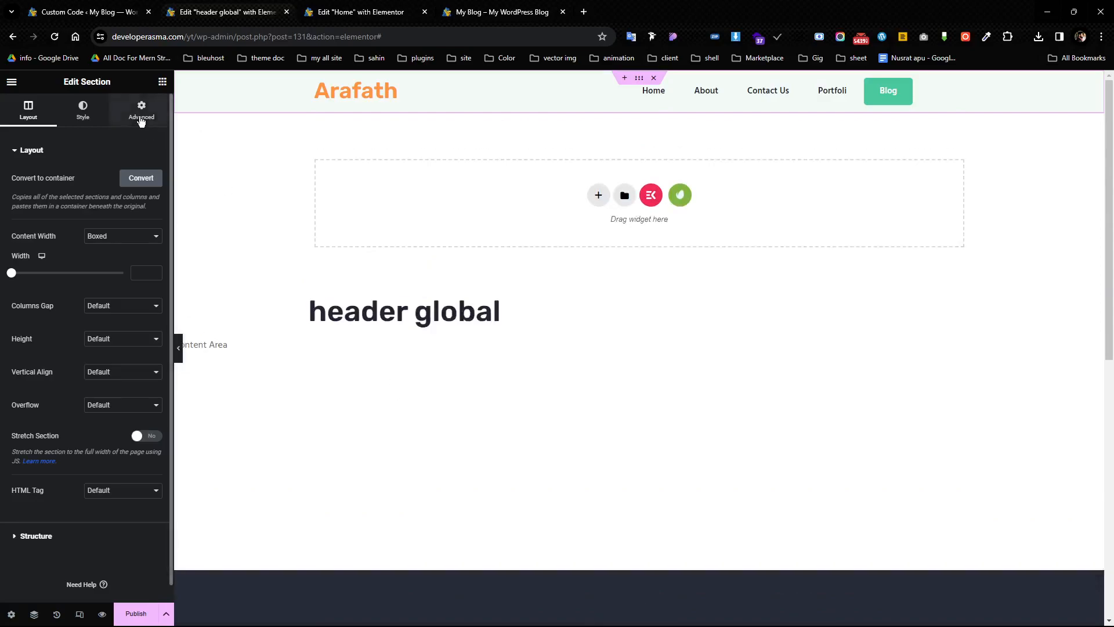
{"action": "left_click", "coordinate": [141, 116]}
{"action": "left_click", "coordinate": [99, 292]}
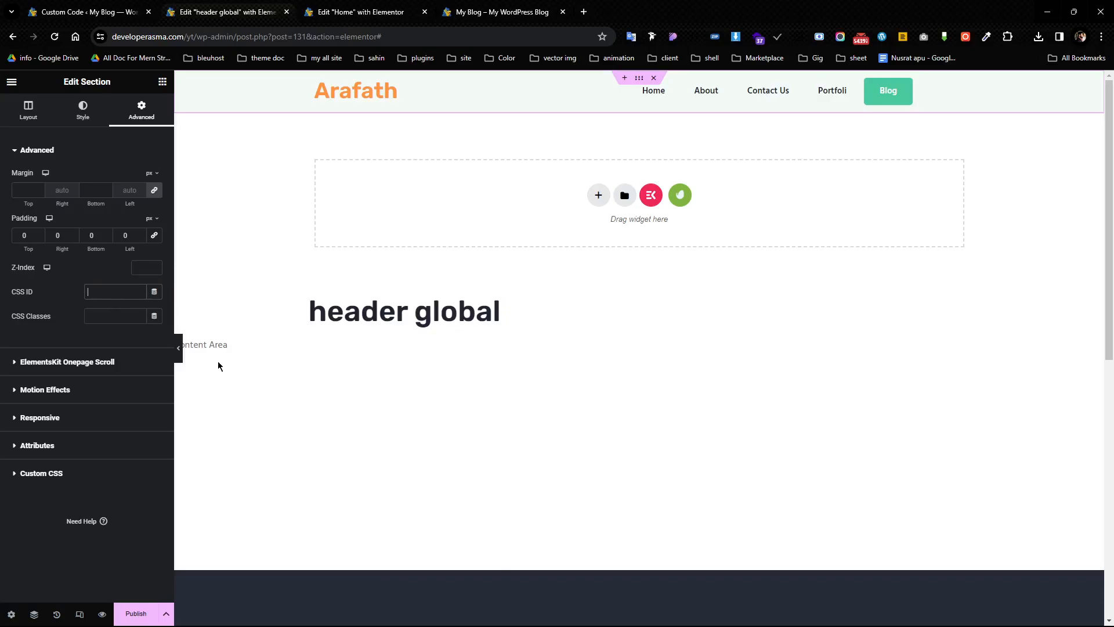
{"action": "type", "text": "hi"}
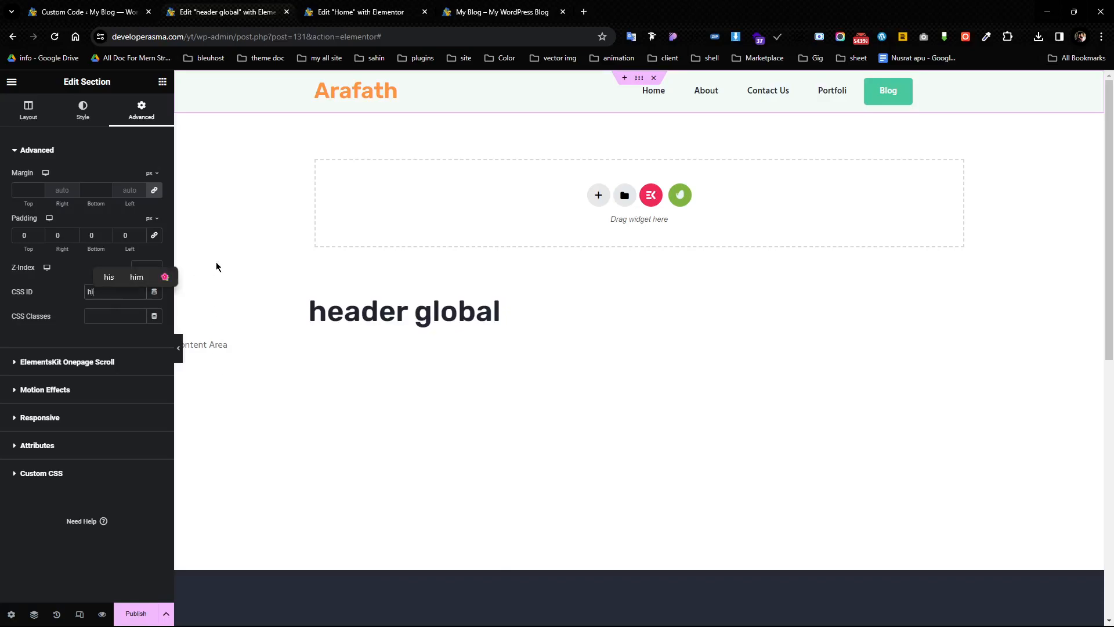
{"action": "type", "text": "de-"}
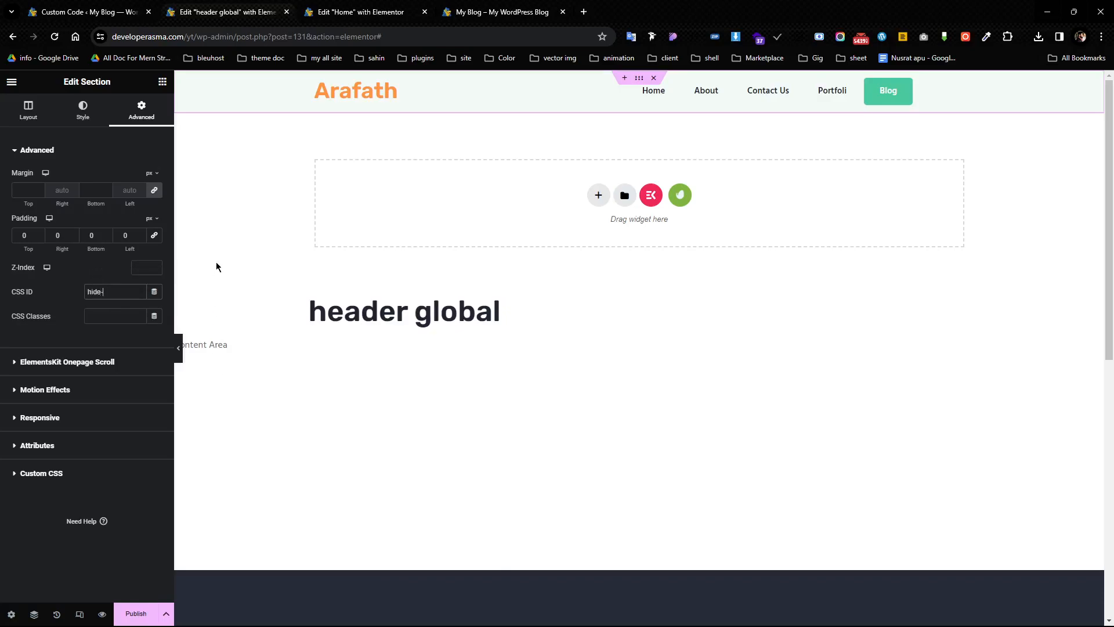
{"action": "type", "text": "header"}
- Publish the "header global" template with a display condition that includes the entire site
{"action": "left_click", "coordinate": [137, 615]}
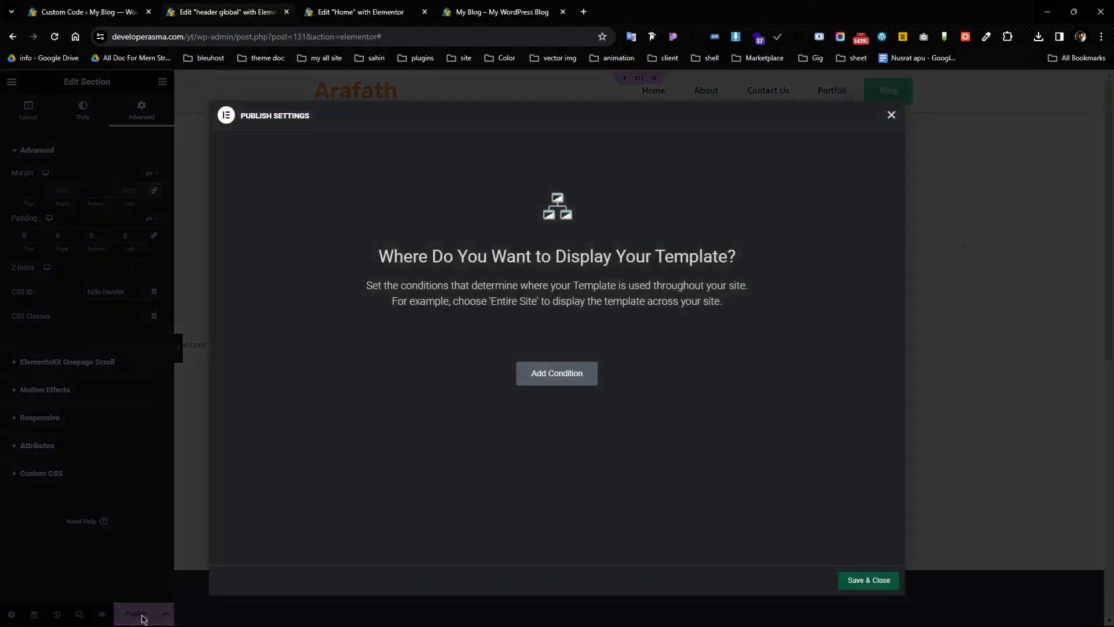
{"action": "left_click", "coordinate": [541, 373]}
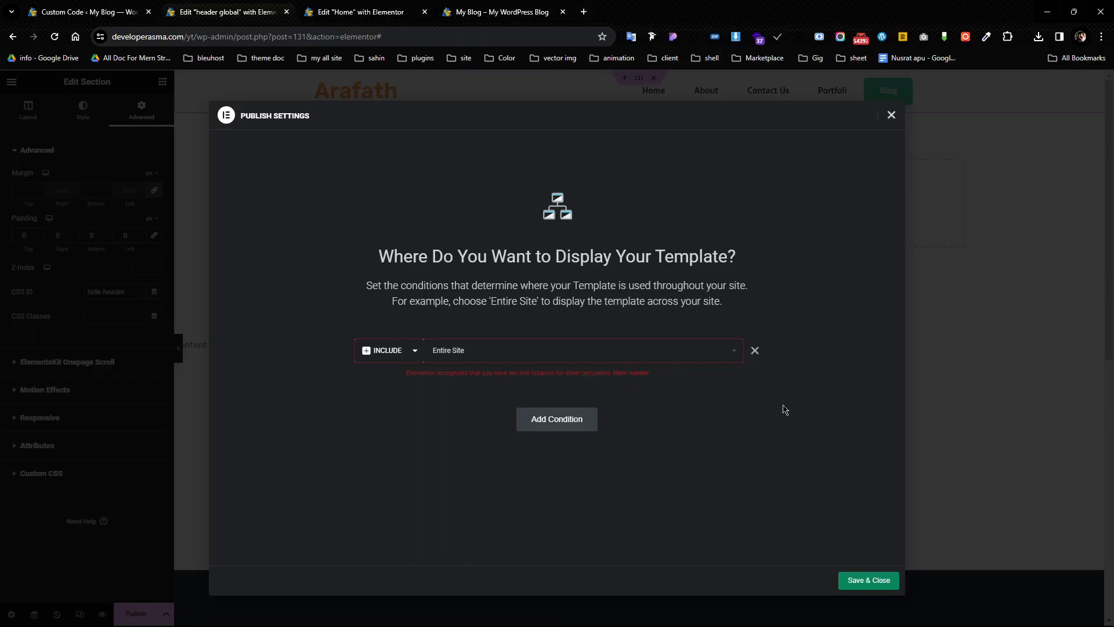
{"action": "left_click", "coordinate": [855, 580]}
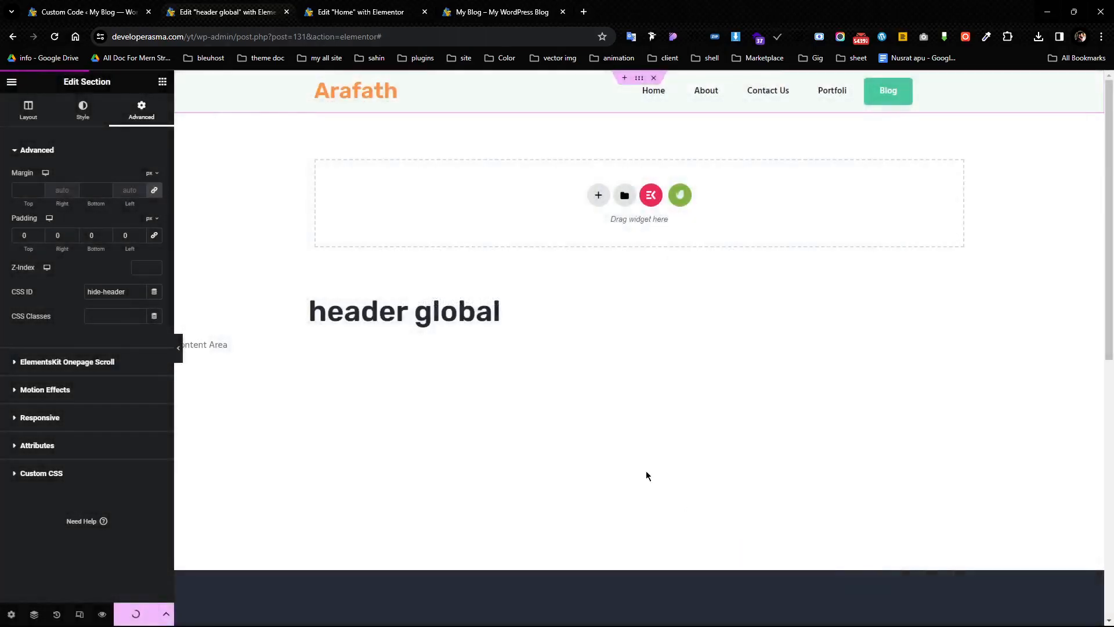
- Close the "header global" editor and reload the Home page editor
{"action": "left_click", "coordinate": [365, 5]}
{"action": "scroll", "coordinate": [529, 193], "scroll_direction": "down", "scroll_amount": 3}
{"action": "scroll", "coordinate": [490, 95], "scroll_direction": "up", "scroll_amount": 3}
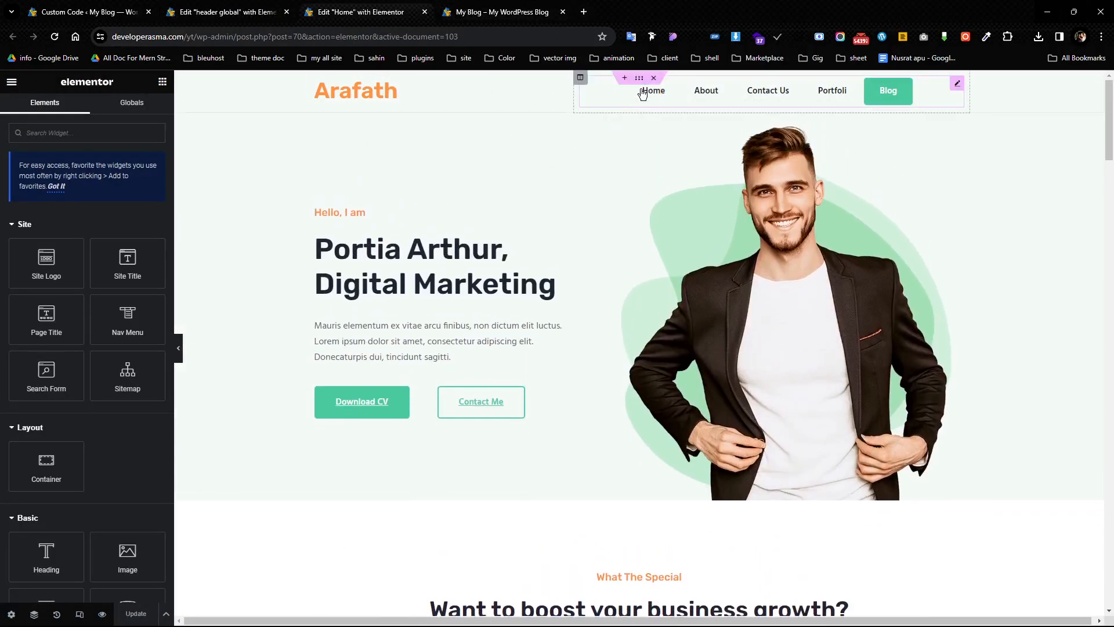
{"action": "left_click", "coordinate": [252, 8]}
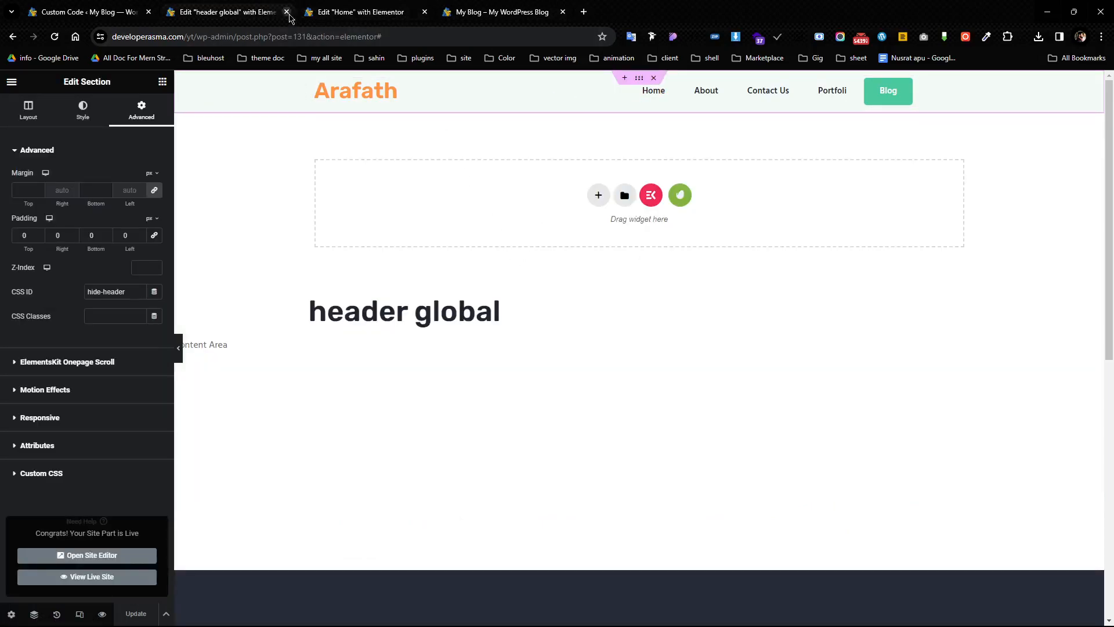
{"action": "left_click", "coordinate": [287, 13]}
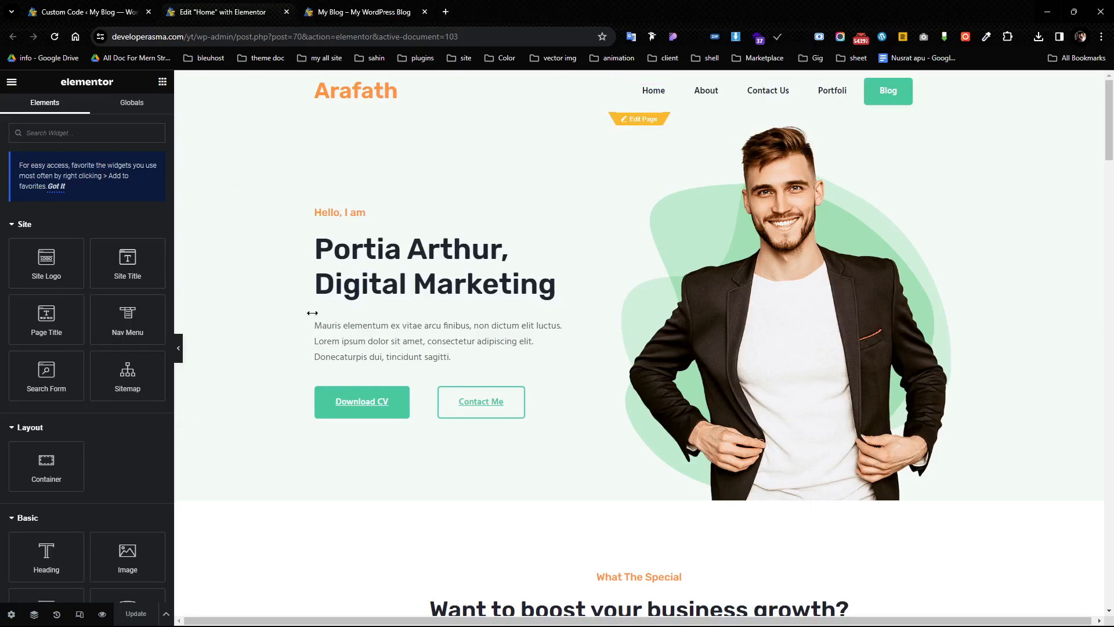
{"action": "left_click", "coordinate": [55, 37]}
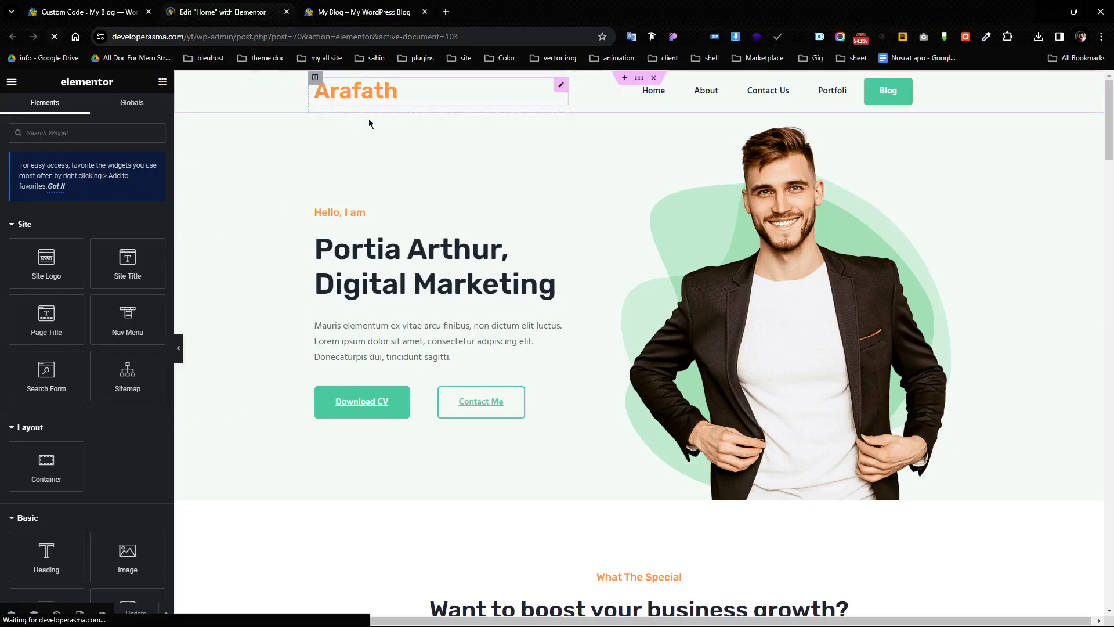
- Check the header on the reloaded live home page and return to the Home page editor
{"action": "key", "text": "ctrl+Tab"}
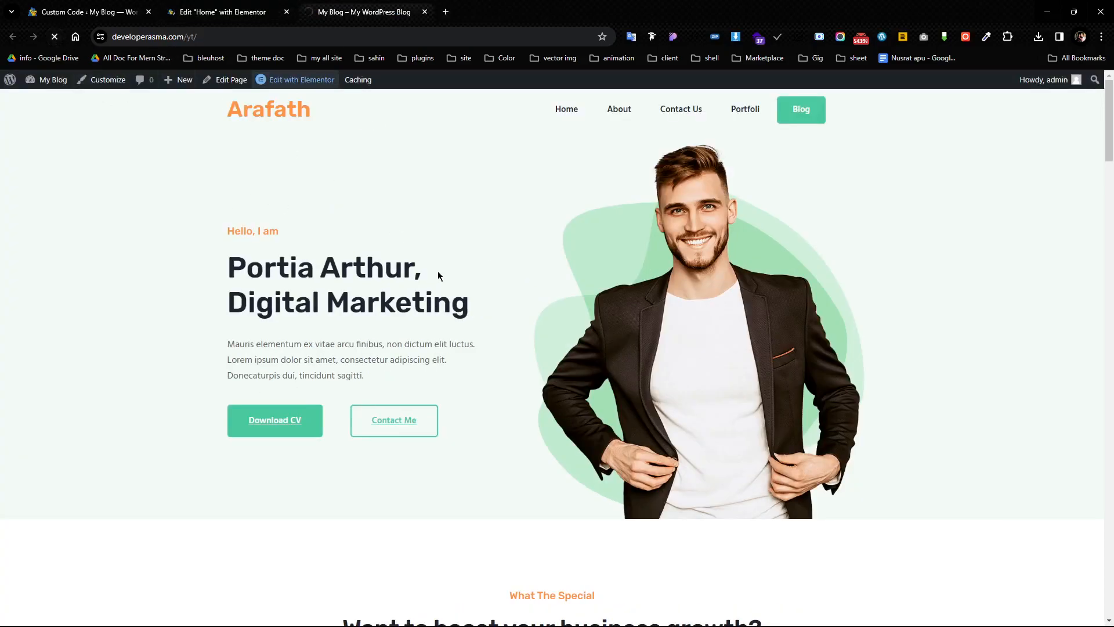
{"action": "left_click", "coordinate": [273, 12]}
{"action": "left_click", "coordinate": [369, 5]}
{"action": "left_click", "coordinate": [273, 11]}
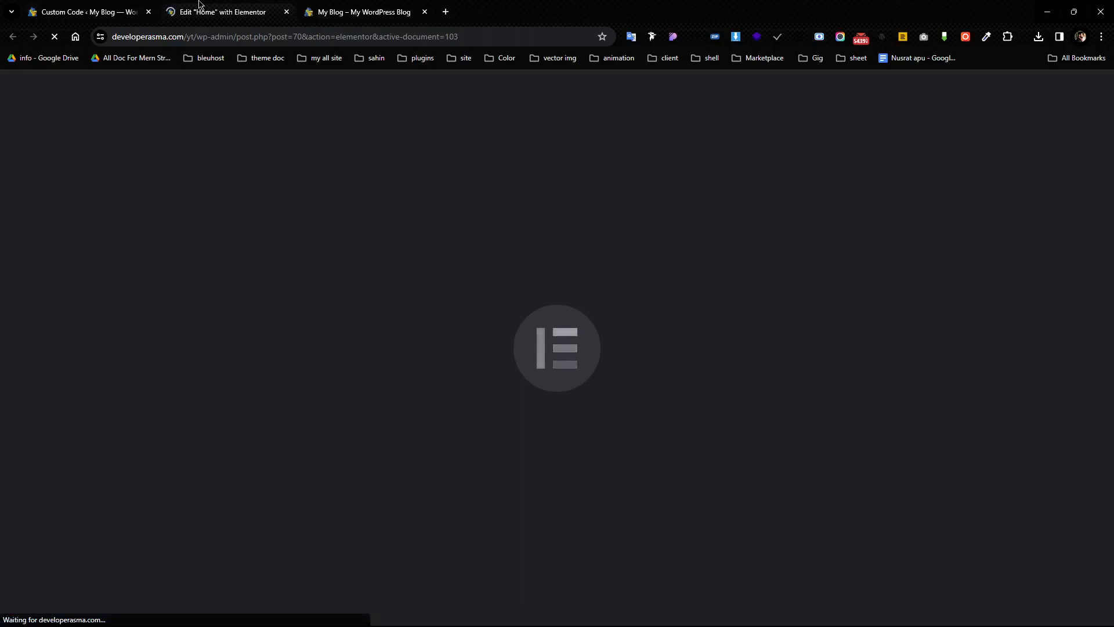
{"action": "left_click", "coordinate": [358, 7]}
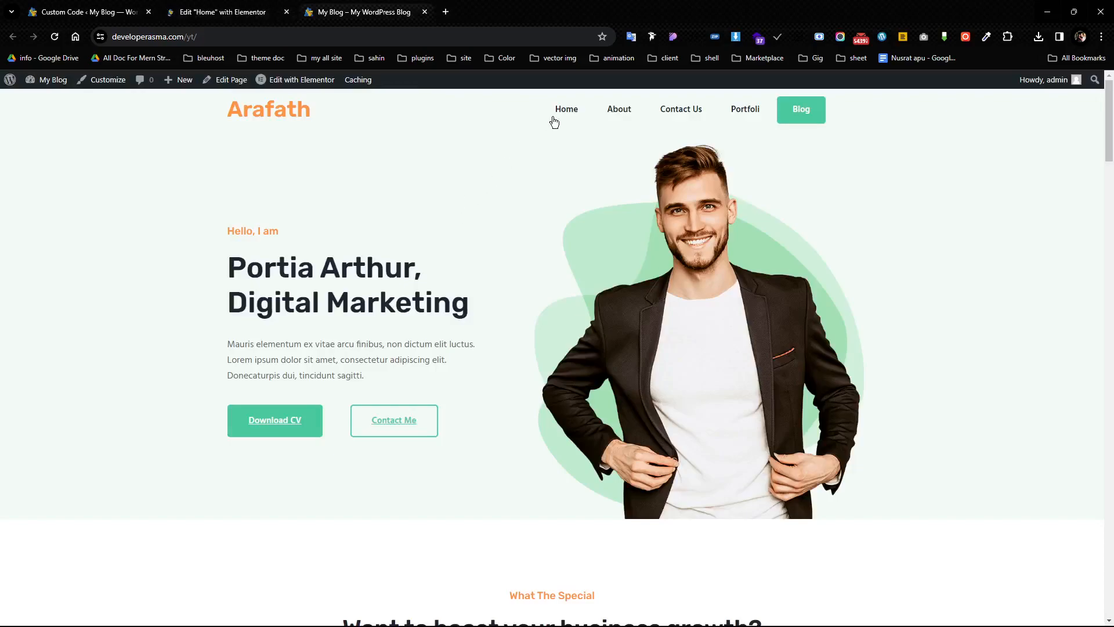
{"action": "scroll", "coordinate": [681, 165], "scroll_direction": "down", "scroll_amount": 7}
{"action": "scroll", "coordinate": [648, 235], "scroll_direction": "up", "scroll_amount": 7}
{"action": "left_click", "coordinate": [256, 9]}
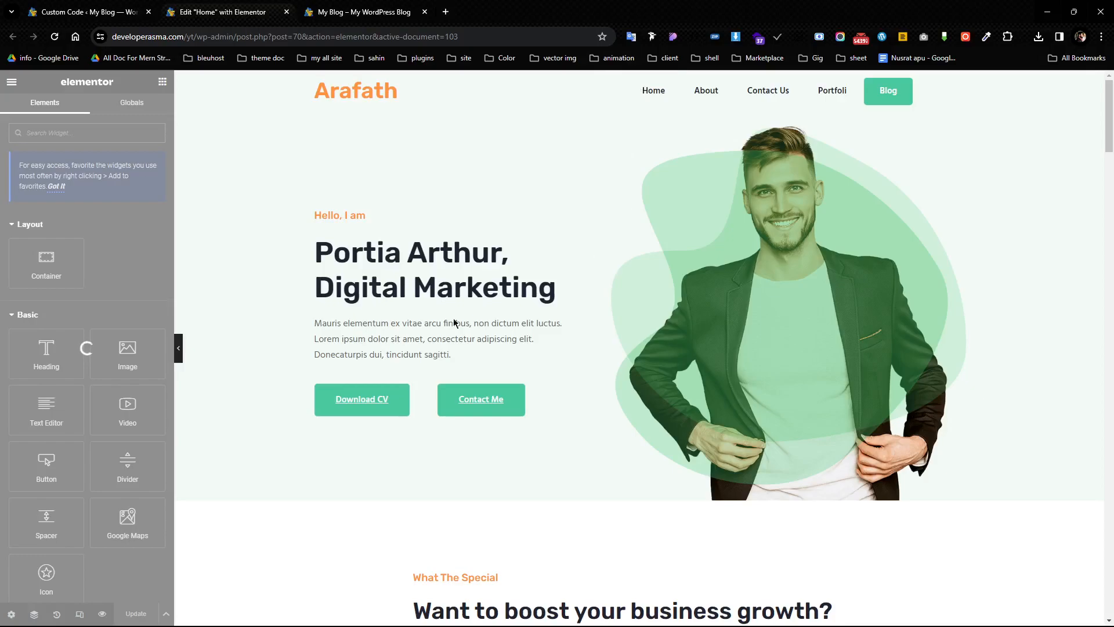
{"action": "scroll", "coordinate": [586, 476], "scroll_direction": "down", "scroll_amount": 5}
{"action": "scroll", "coordinate": [595, 480], "scroll_direction": "up", "scroll_amount": 5}
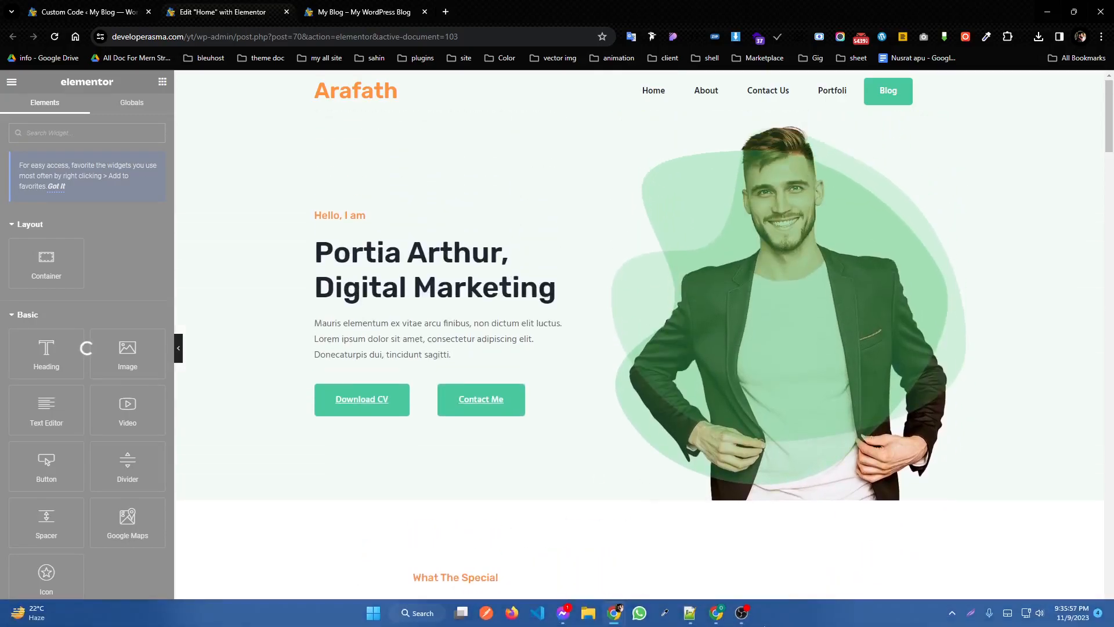
{"action": "left_click", "coordinate": [742, 612]}
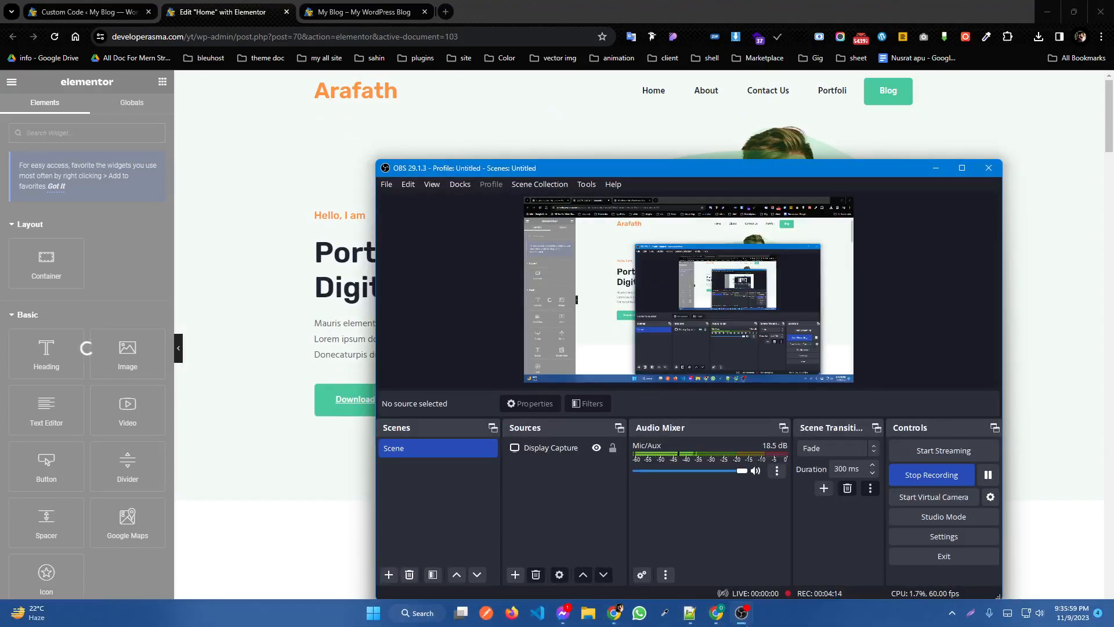
{"action": "left_click", "coordinate": [742, 613]}
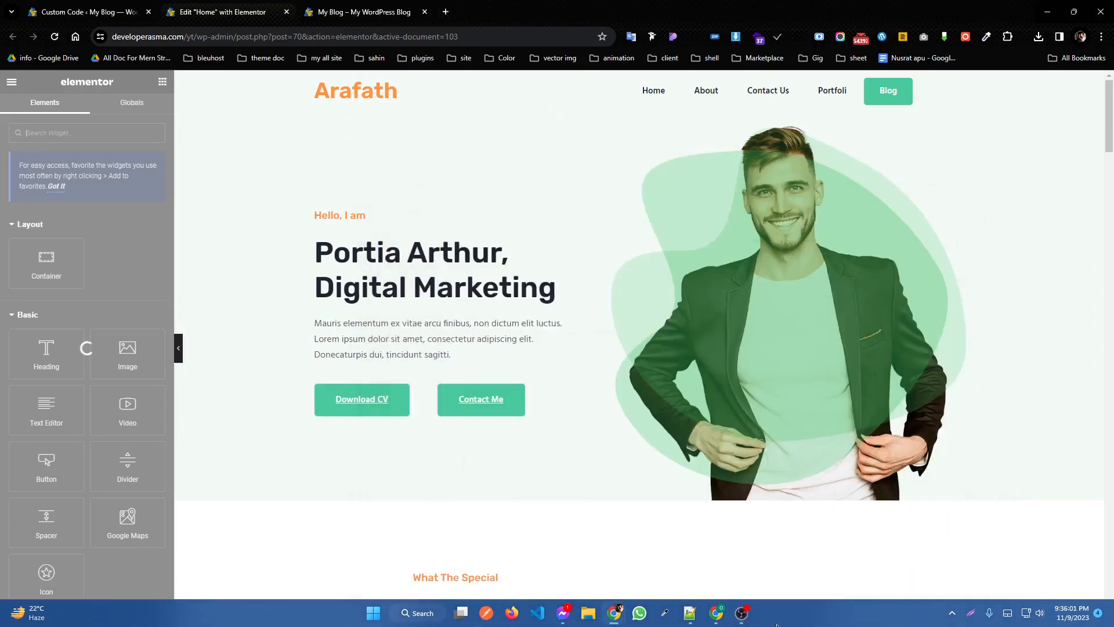
{"action": "scroll", "coordinate": [824, 290], "scroll_direction": "down", "scroll_amount": 7}
{"action": "scroll", "coordinate": [831, 315], "scroll_direction": "up", "scroll_amount": 6}
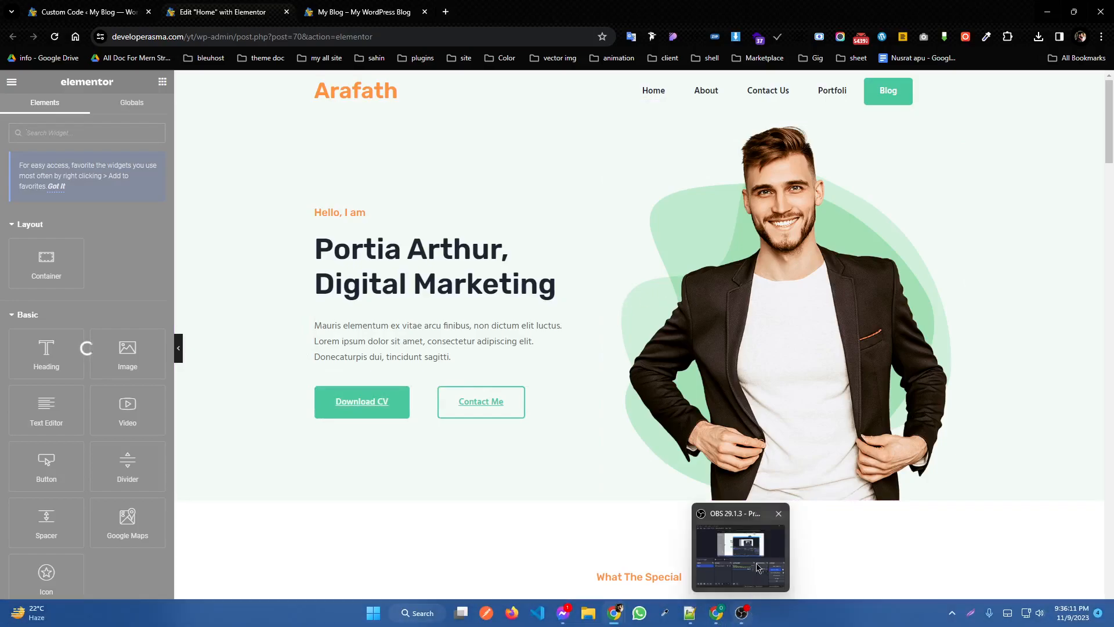
{"action": "left_click", "coordinate": [738, 616]}
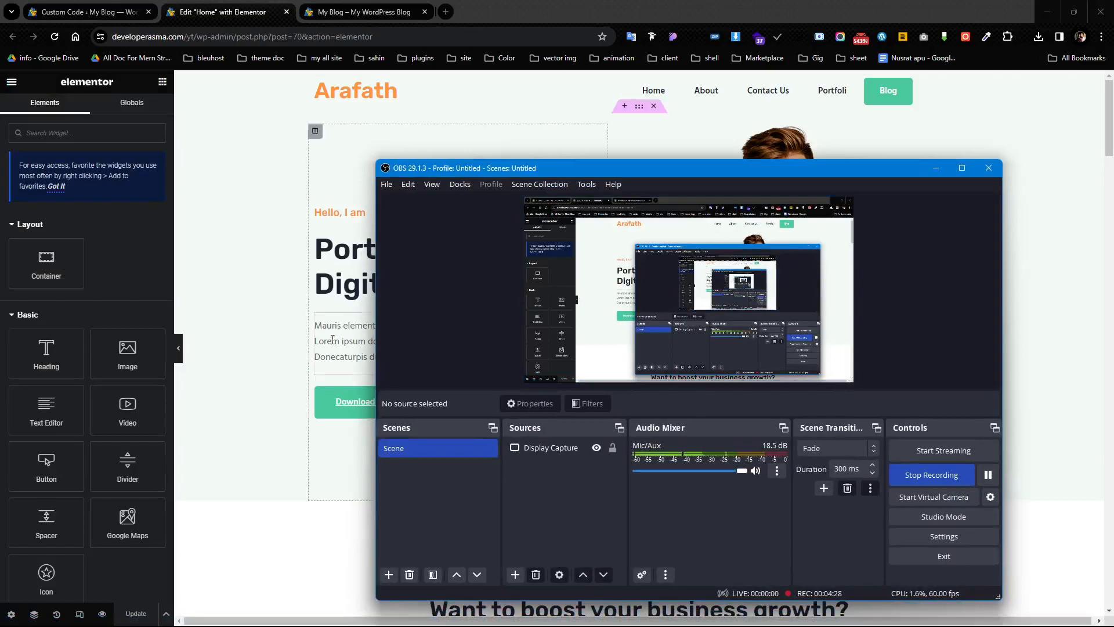
{"action": "left_click", "coordinate": [266, 298]}
- Open the header for editing from the Home page and check its section's CSS ID
{"action": "left_click", "coordinate": [649, 79]}
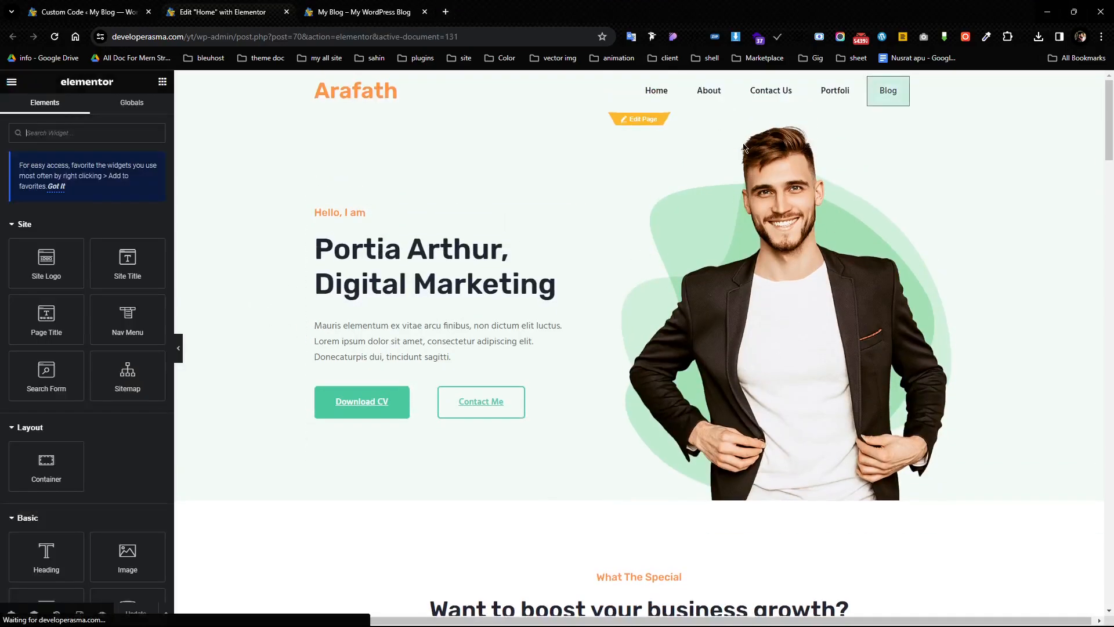
{"action": "left_click", "coordinate": [629, 82]}
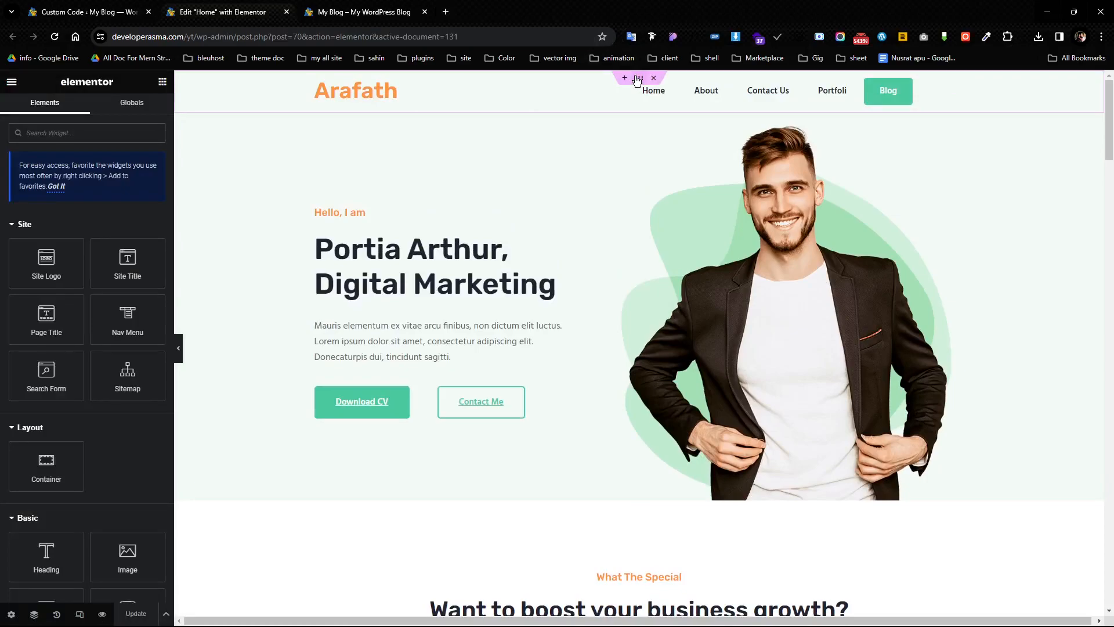
{"action": "left_click", "coordinate": [139, 110]}
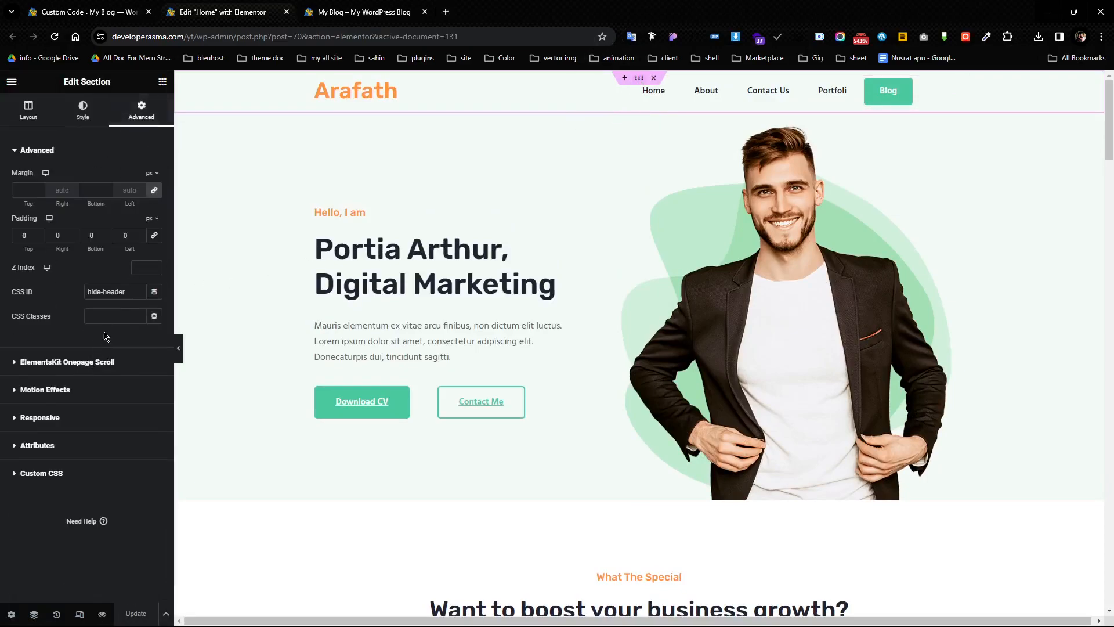
{"action": "left_click_drag", "start_coordinate": [132, 292], "coordinate": [15, 291]}
{"action": "left_click", "coordinate": [14, 286]}
- Set the header section's Sticky motion effect to Top
{"action": "left_click", "coordinate": [46, 390]}
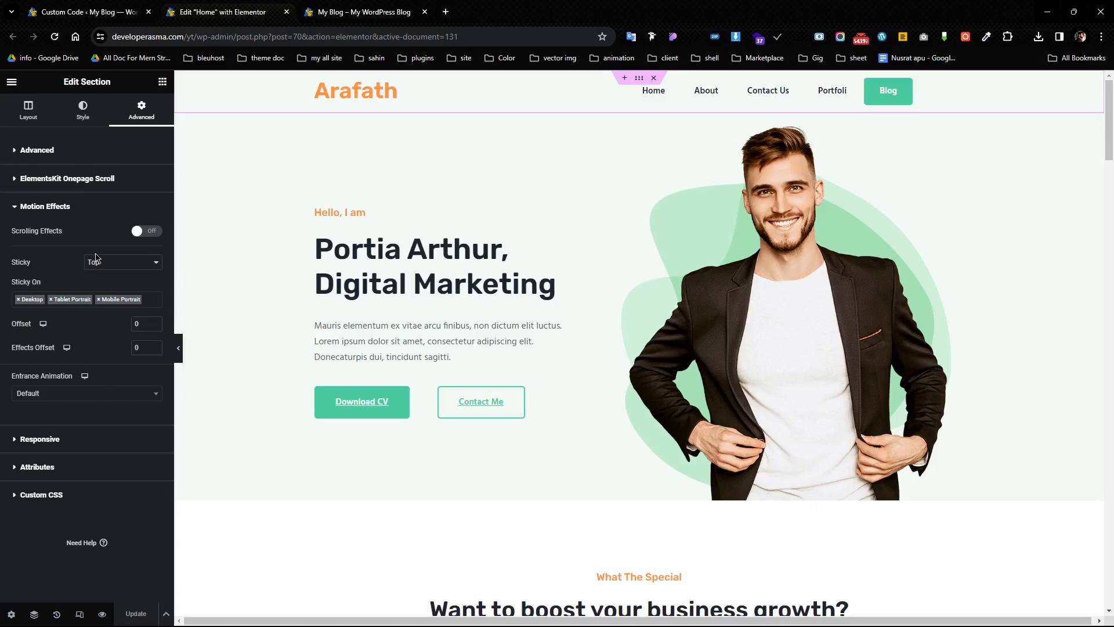
{"action": "left_click", "coordinate": [110, 262]}
{"action": "left_click", "coordinate": [115, 285]}
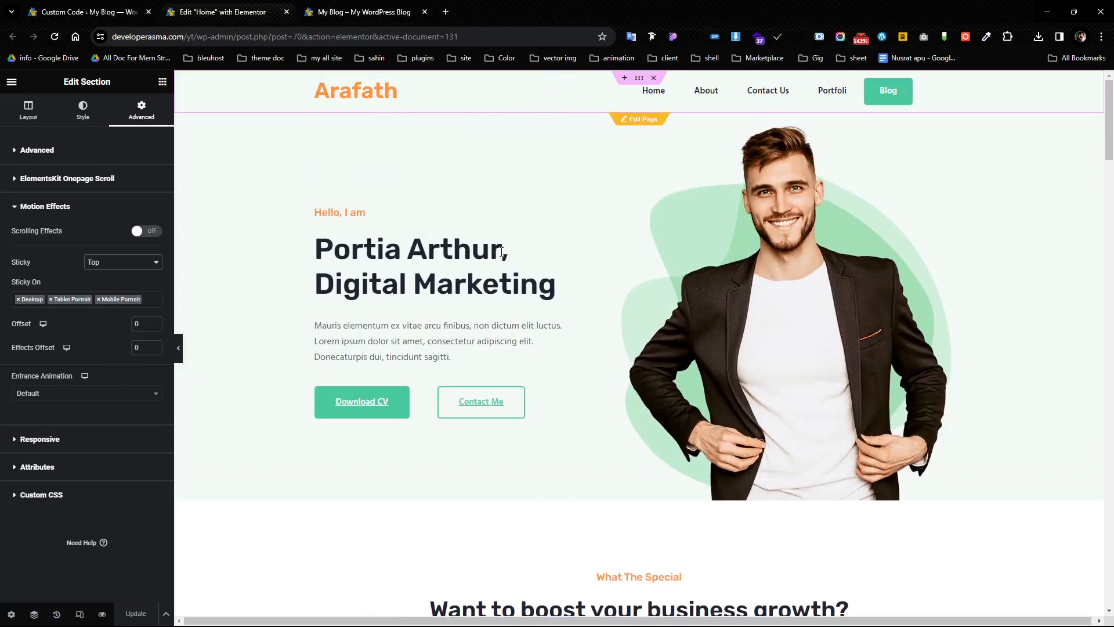
{"action": "mouse_move", "coordinate": [678, 625]}
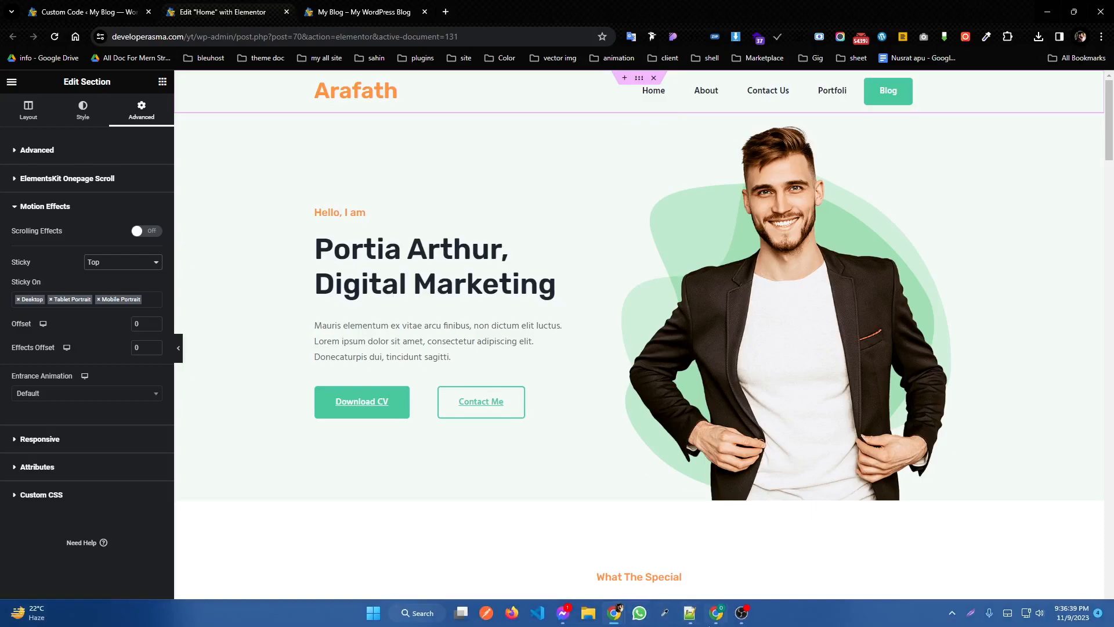
- Switch to Notepad++, copy the "Hide and Show Desktop Header" script with its comment and script tags, and return to the browser
{"action": "left_click", "coordinate": [693, 622]}
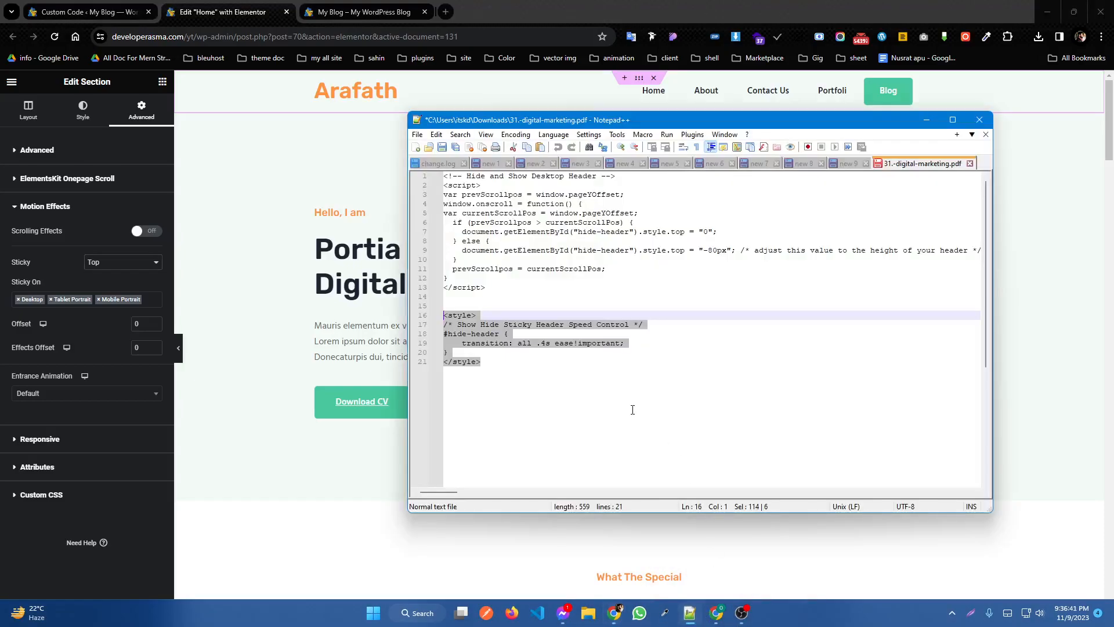
{"action": "left_click", "coordinate": [514, 362]}
{"action": "left_click_drag", "start_coordinate": [498, 287], "coordinate": [434, 154]}
{"action": "key", "text": "ctrl+c"}
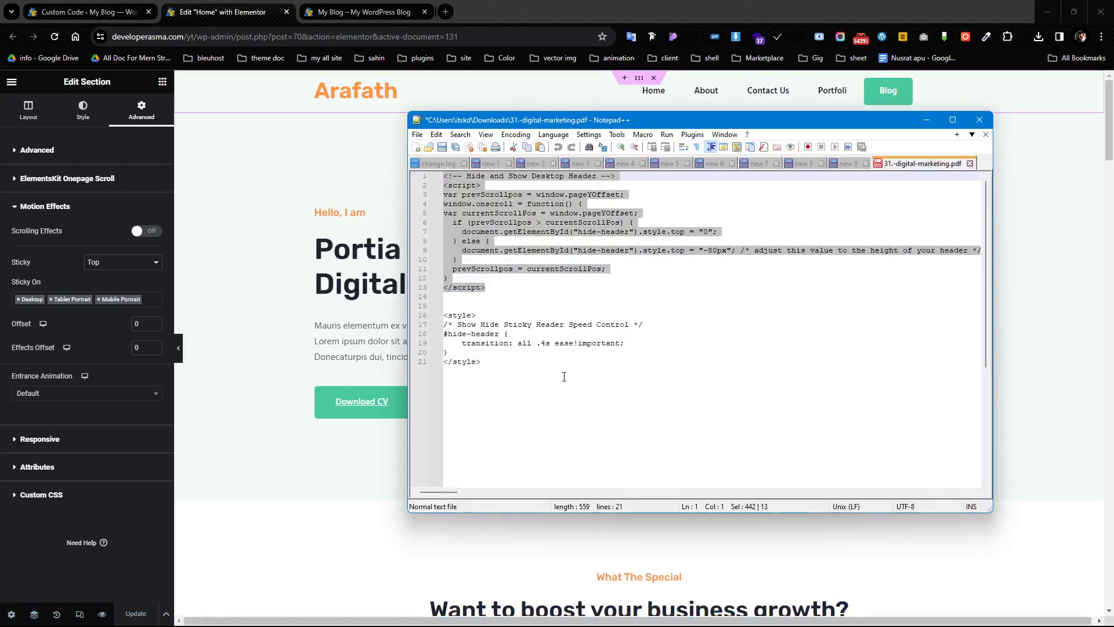
{"action": "left_click", "coordinate": [322, 187]}
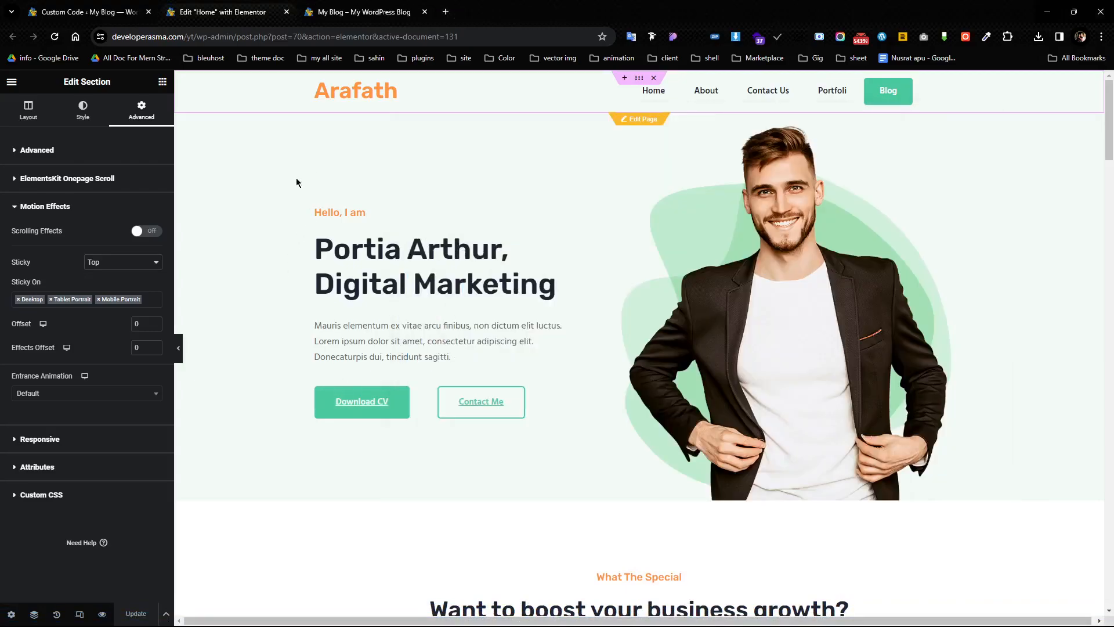
- Start a new Elementor custom code snippet from the WordPress dashboard
{"action": "key", "text": "ctrl+shift+Tab"}
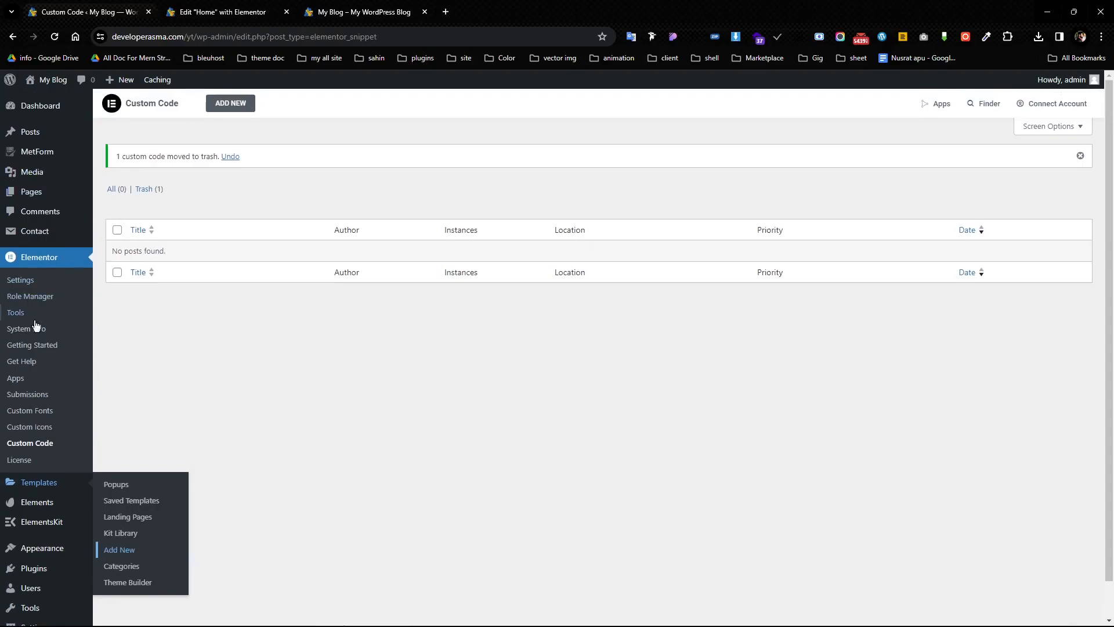
{"action": "scroll", "coordinate": [36, 348], "scroll_direction": "down", "scroll_amount": 1}
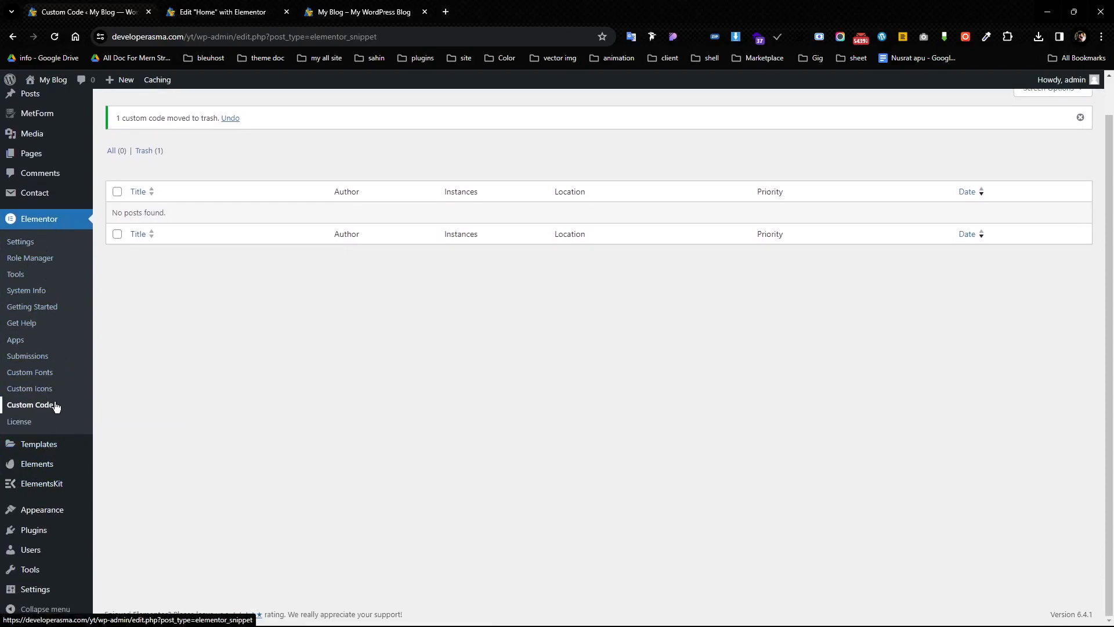
{"action": "left_click", "coordinate": [30, 404]}
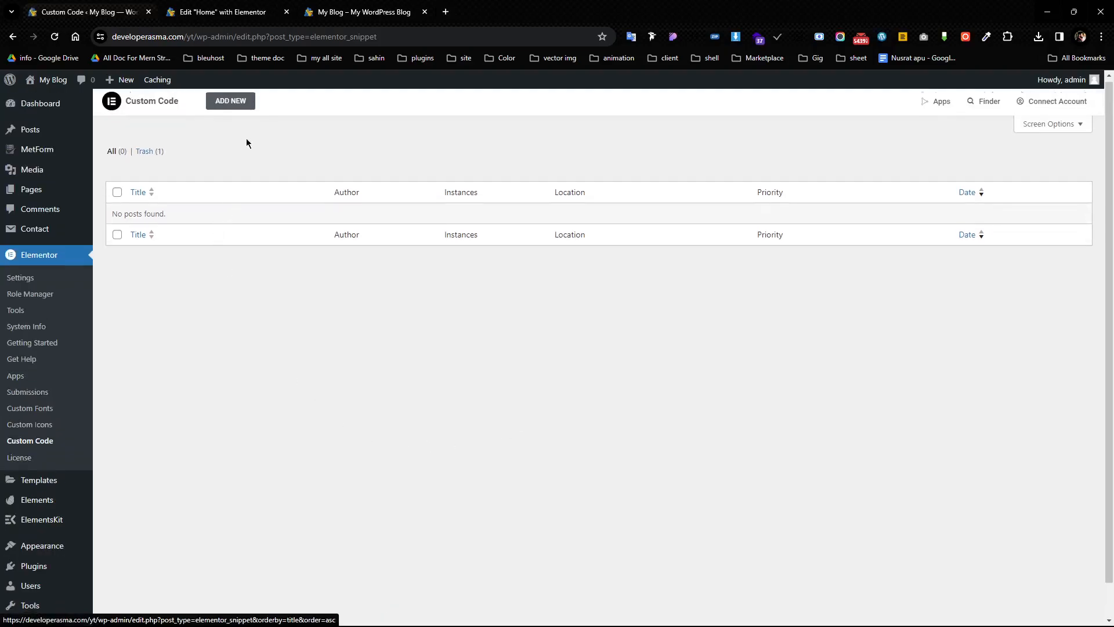
{"action": "left_click", "coordinate": [51, 106]}
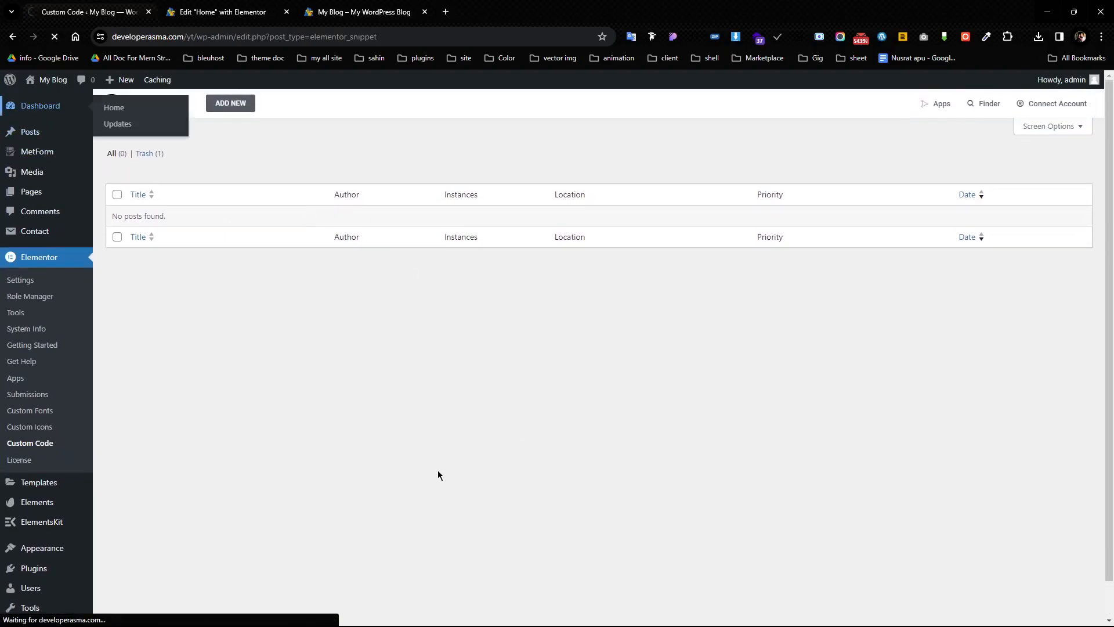
{"action": "mouse_move", "coordinate": [50, 326]}
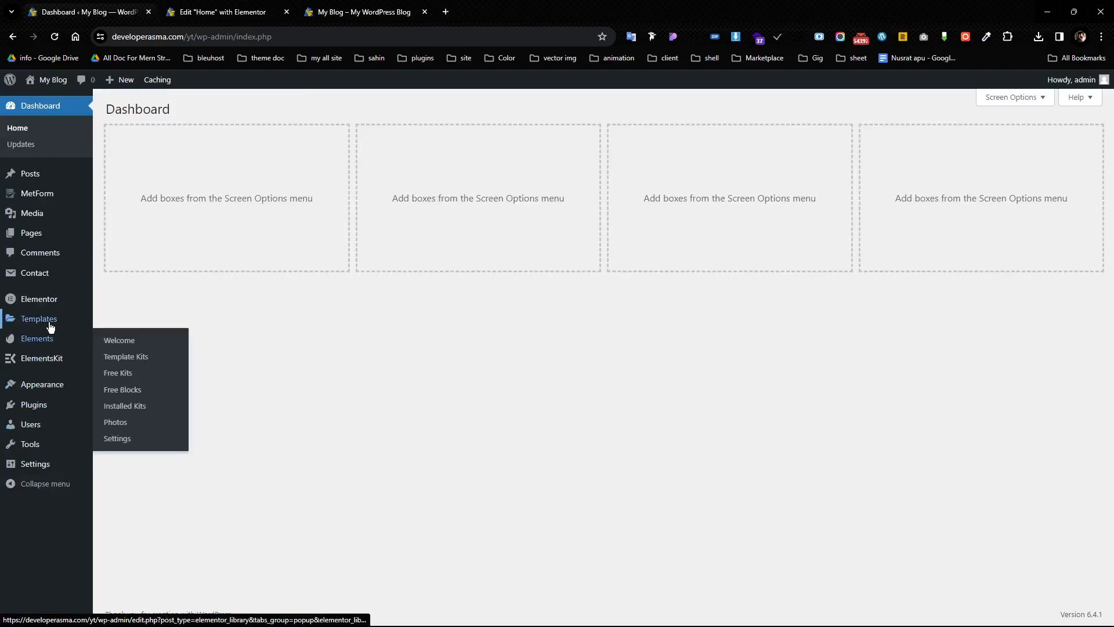
{"action": "mouse_move", "coordinate": [44, 301]}
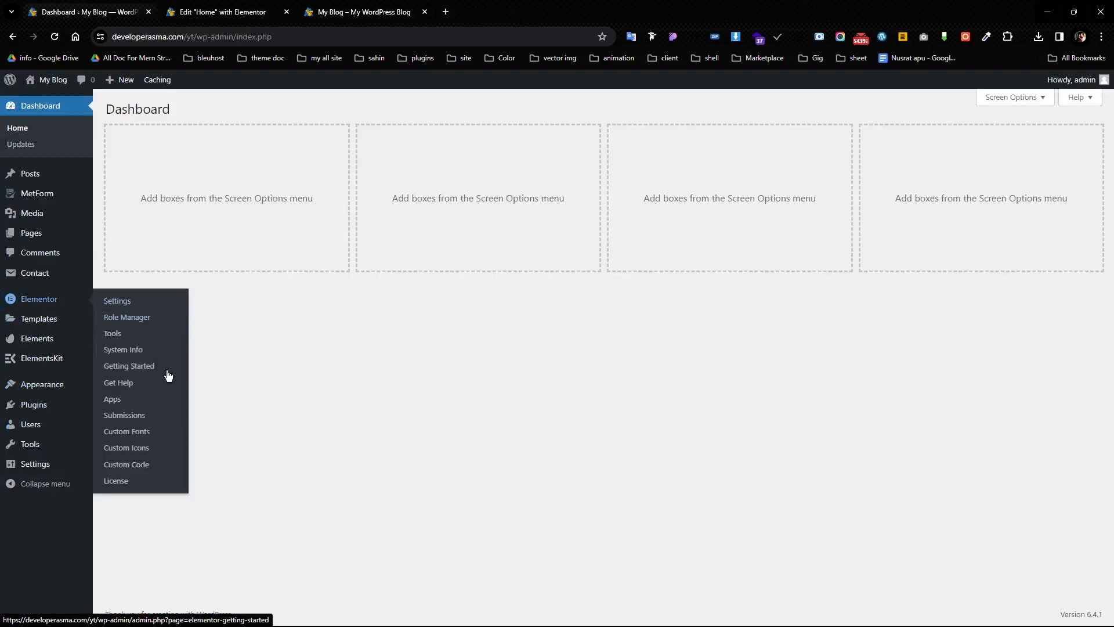
{"action": "left_click", "coordinate": [144, 468]}
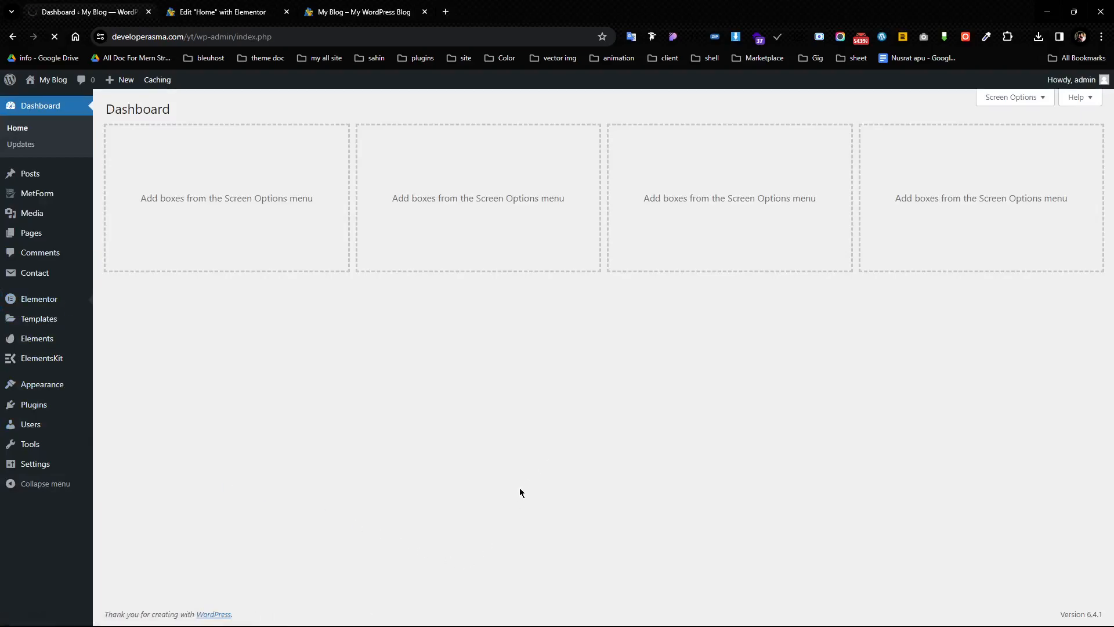
{"action": "left_click", "coordinate": [238, 105]}
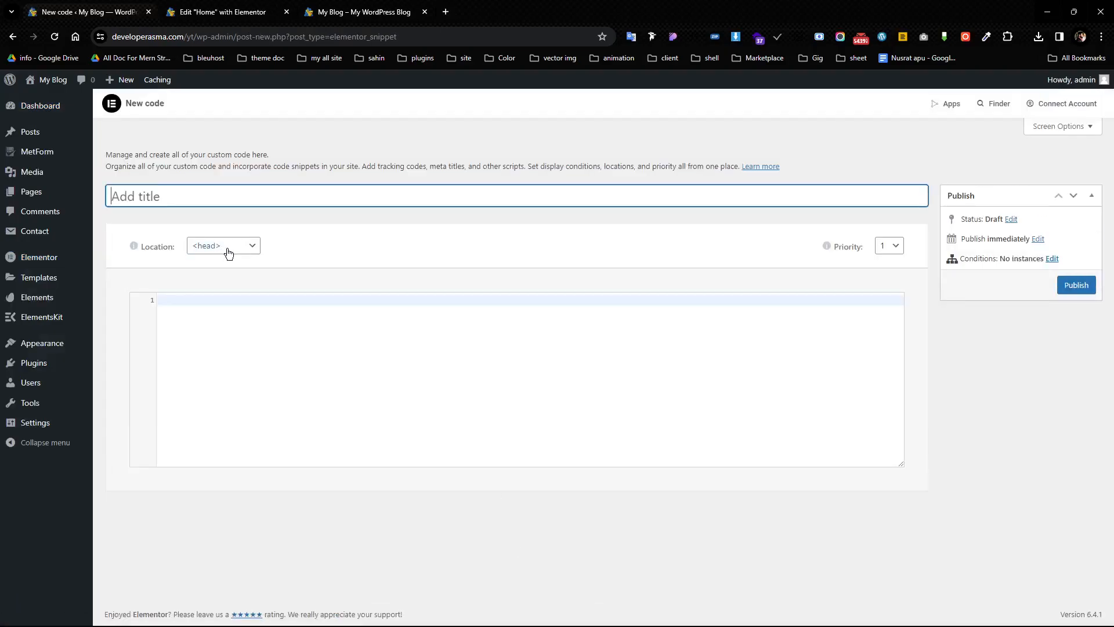
- Set the snippet's location to </body> - End and paste the copied header script as its code
{"action": "left_click", "coordinate": [228, 253]}
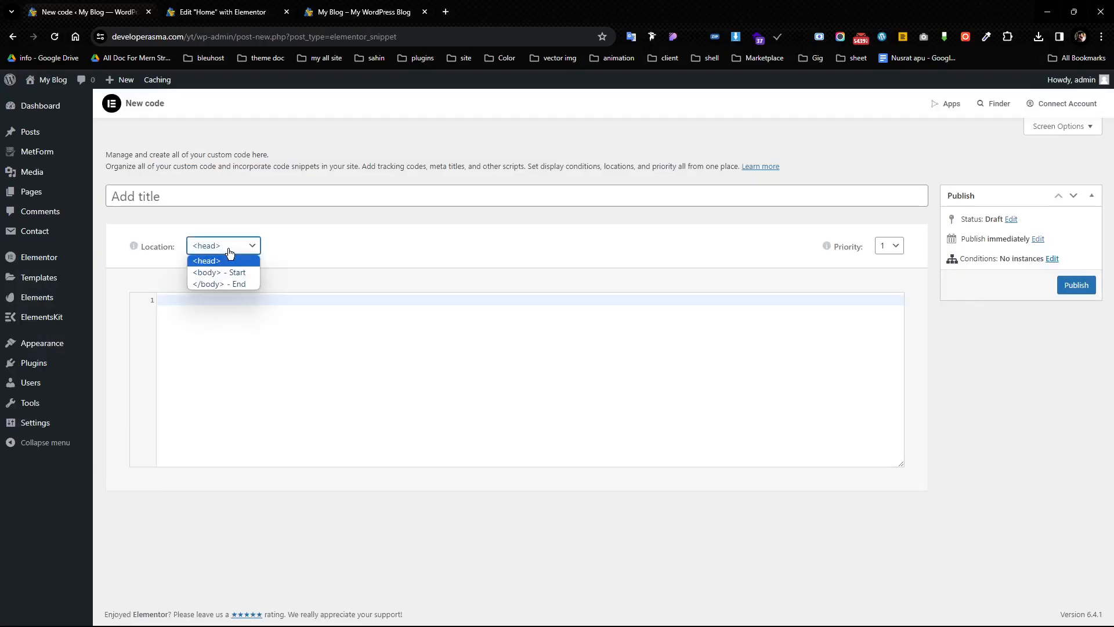
{"action": "left_click", "coordinate": [242, 285]}
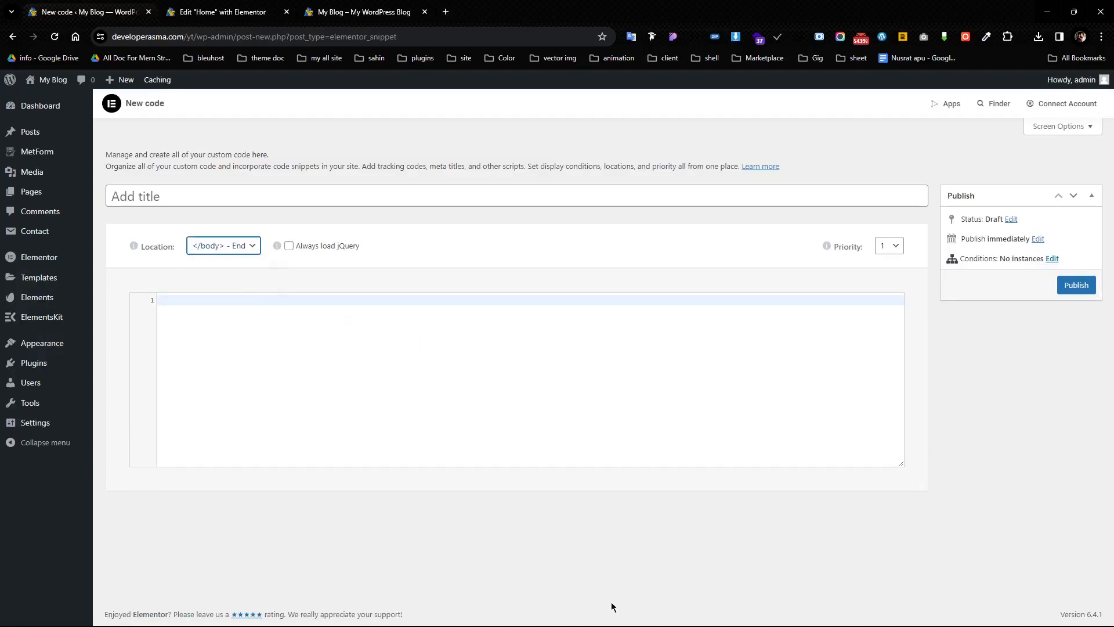
{"action": "left_click", "coordinate": [285, 380]}
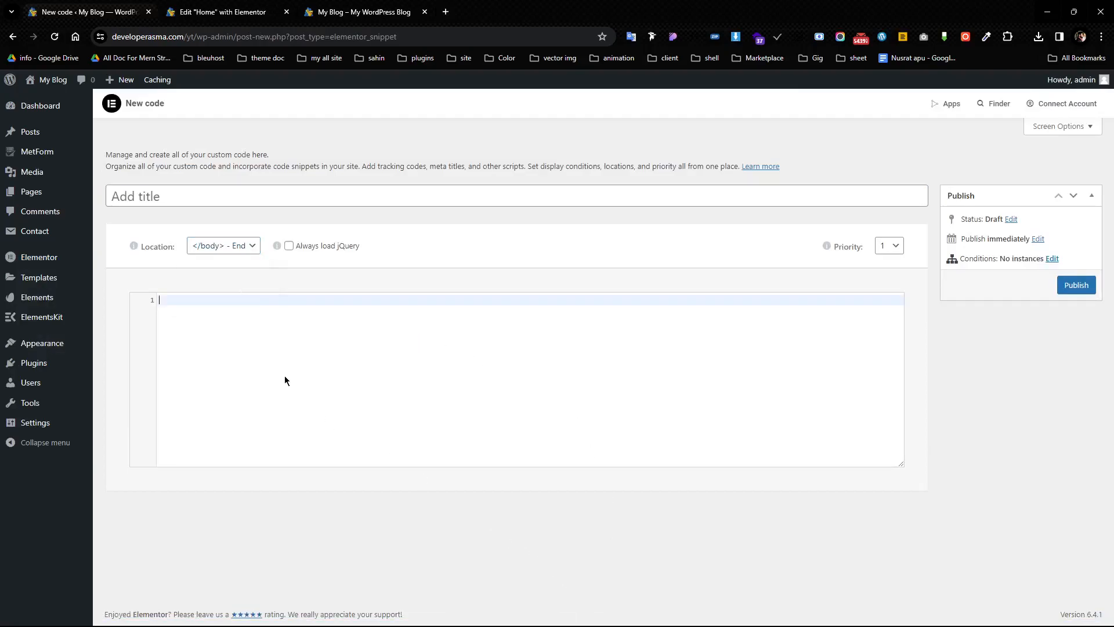
{"action": "key", "text": "ctrl+v"}
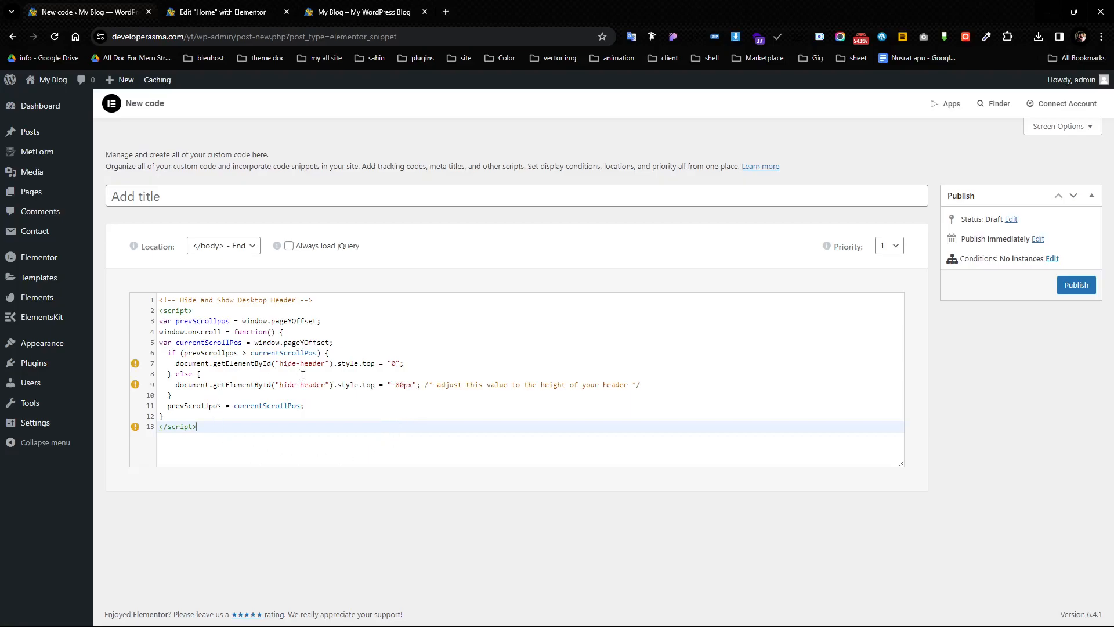
- Publish the snippet with the display condition Include Entire Site
{"action": "left_click", "coordinate": [1076, 285]}
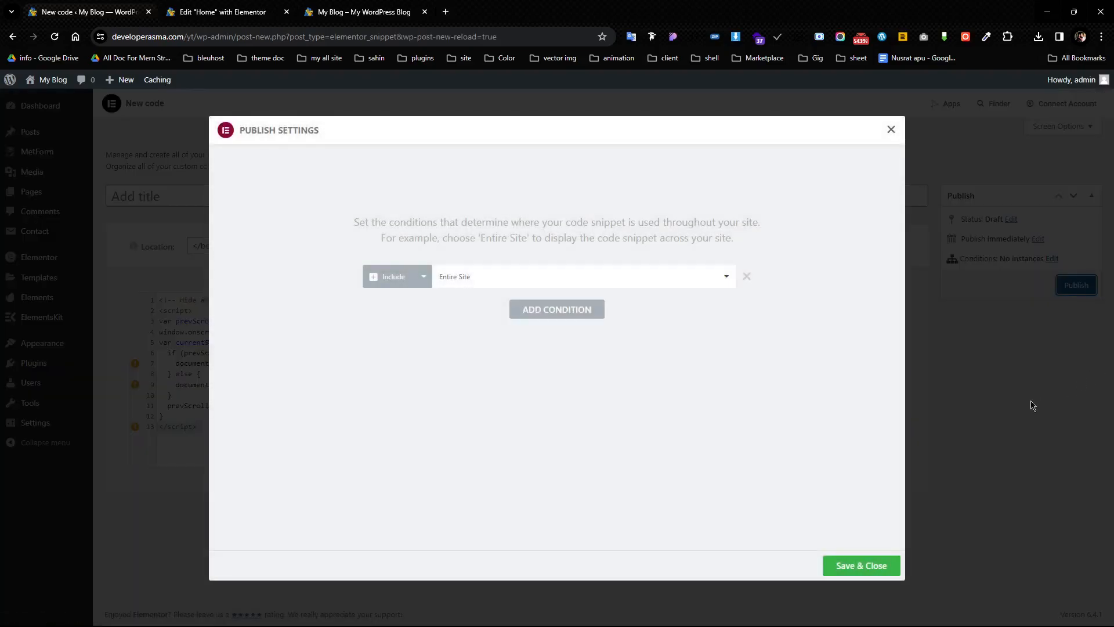
{"action": "left_click", "coordinate": [496, 324]}
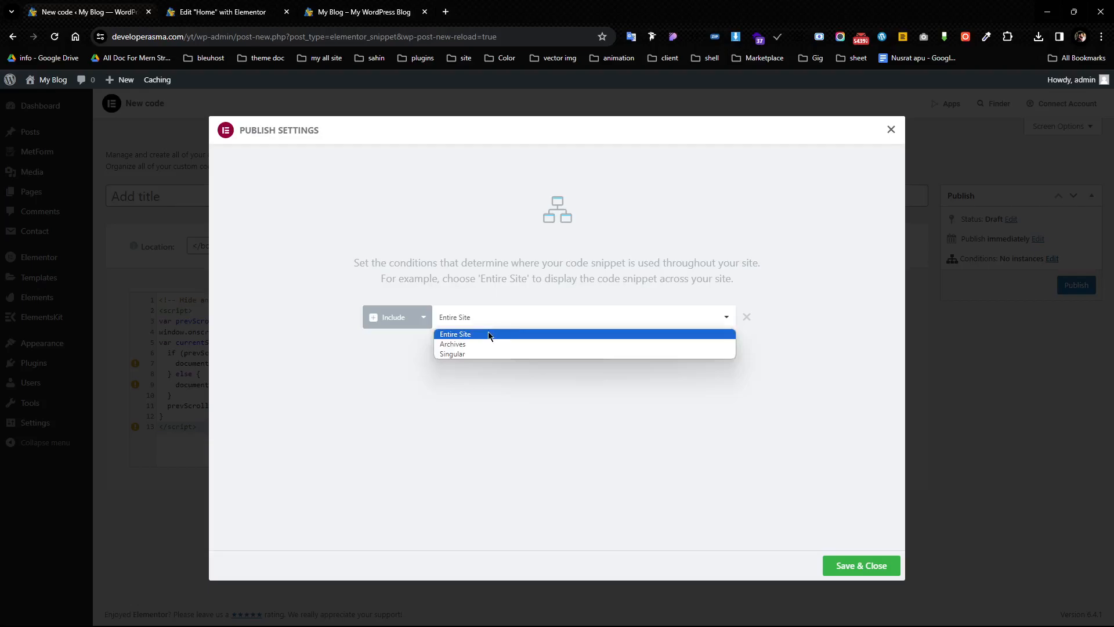
{"action": "left_click", "coordinate": [489, 335]}
{"action": "left_click", "coordinate": [853, 564]}
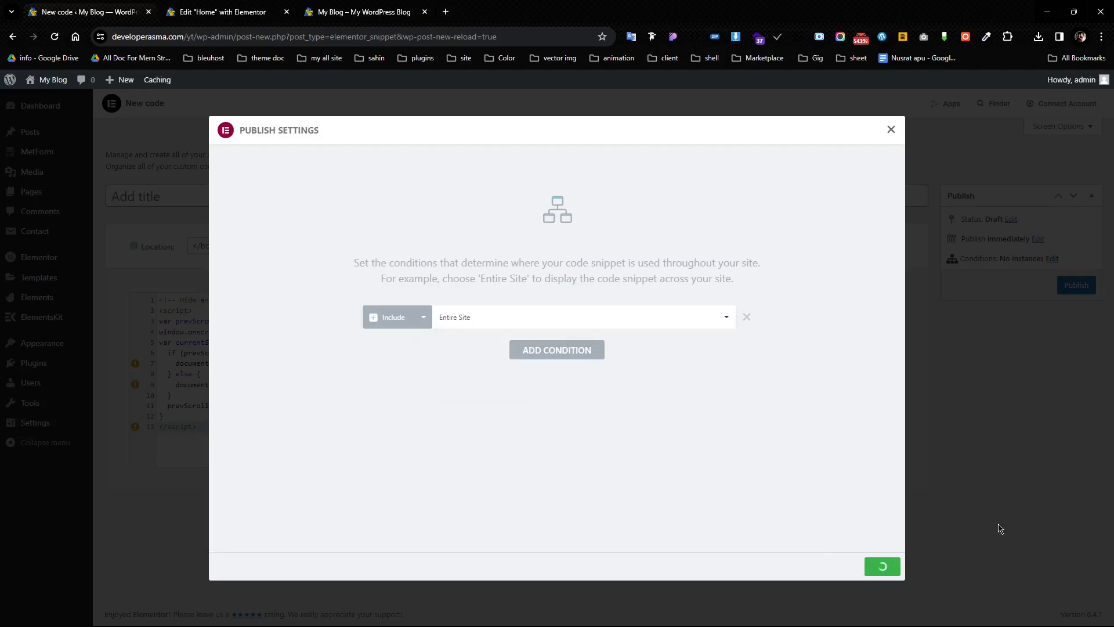
- Reload the live home page and check how the header behaves while scrolling down and up
{"action": "left_click", "coordinate": [370, 7]}
{"action": "left_click", "coordinate": [55, 37]}
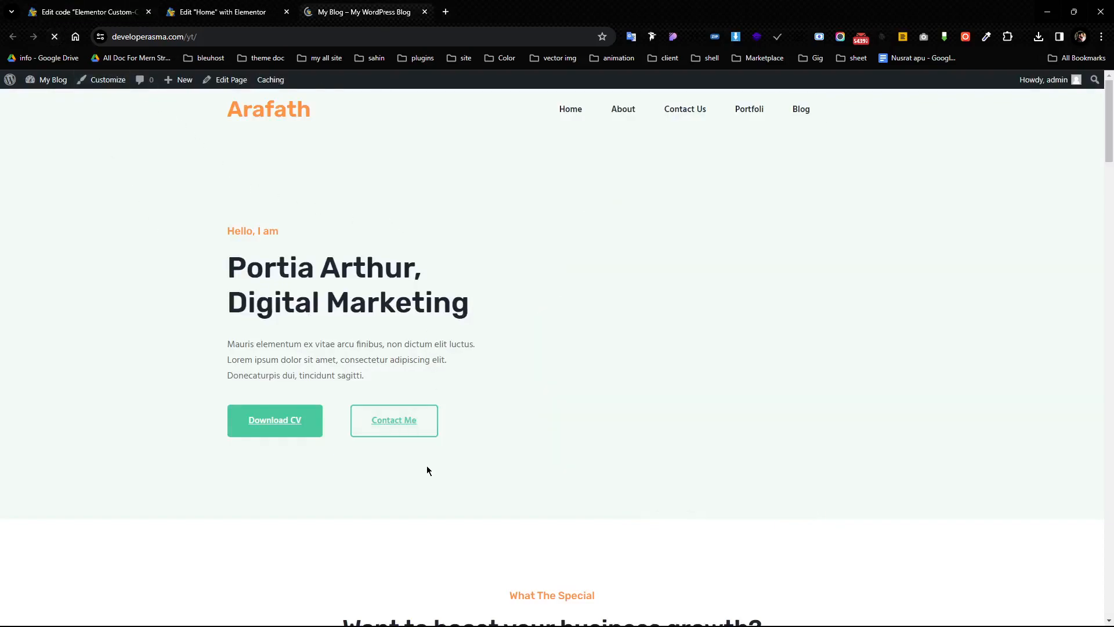
{"action": "scroll", "coordinate": [479, 336], "scroll_direction": "down", "scroll_amount": 7}
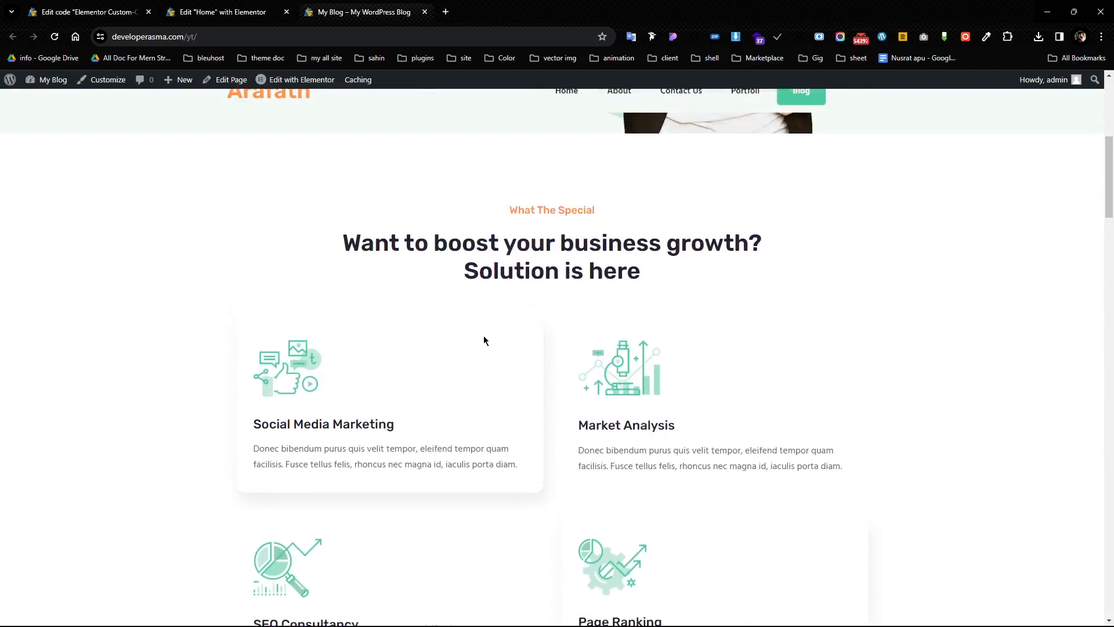
{"action": "scroll", "coordinate": [483, 336], "scroll_direction": "up", "scroll_amount": 7}
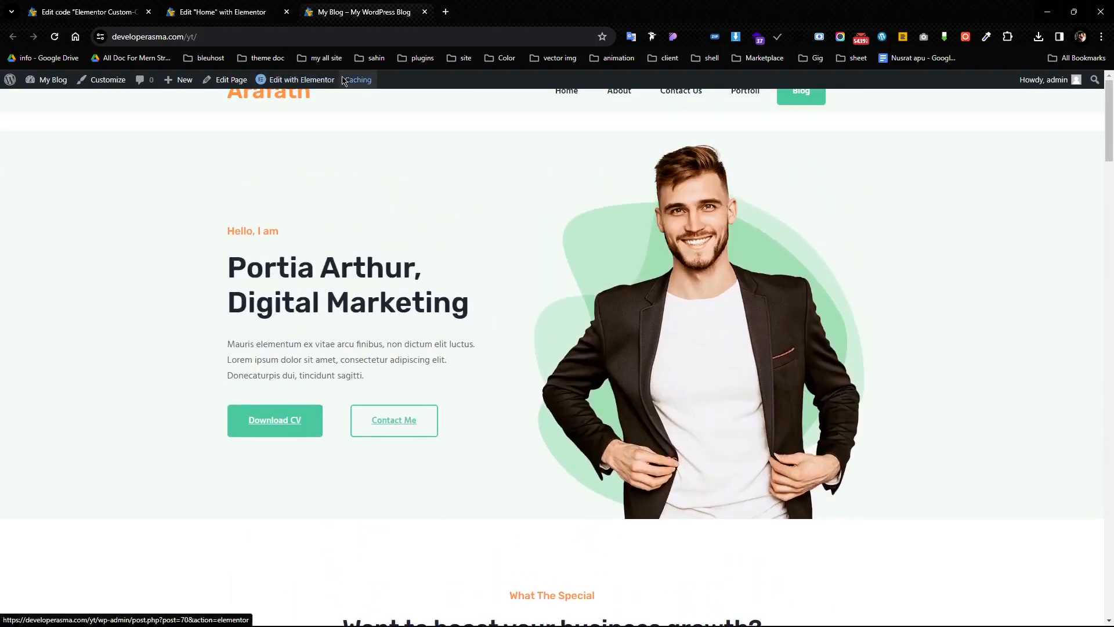
- Open the live home page address developerasma.com/yt/ in a new incognito window
{"action": "left_click", "coordinate": [224, 36]}
{"action": "key", "text": "ctrl+c"}
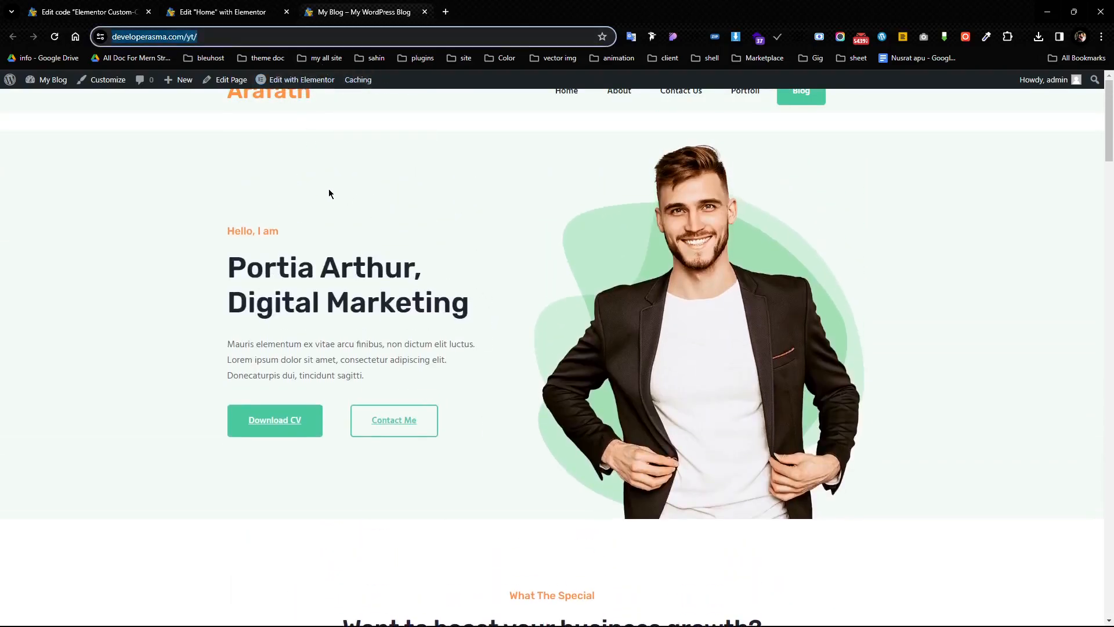
{"action": "left_click", "coordinate": [1101, 36]}
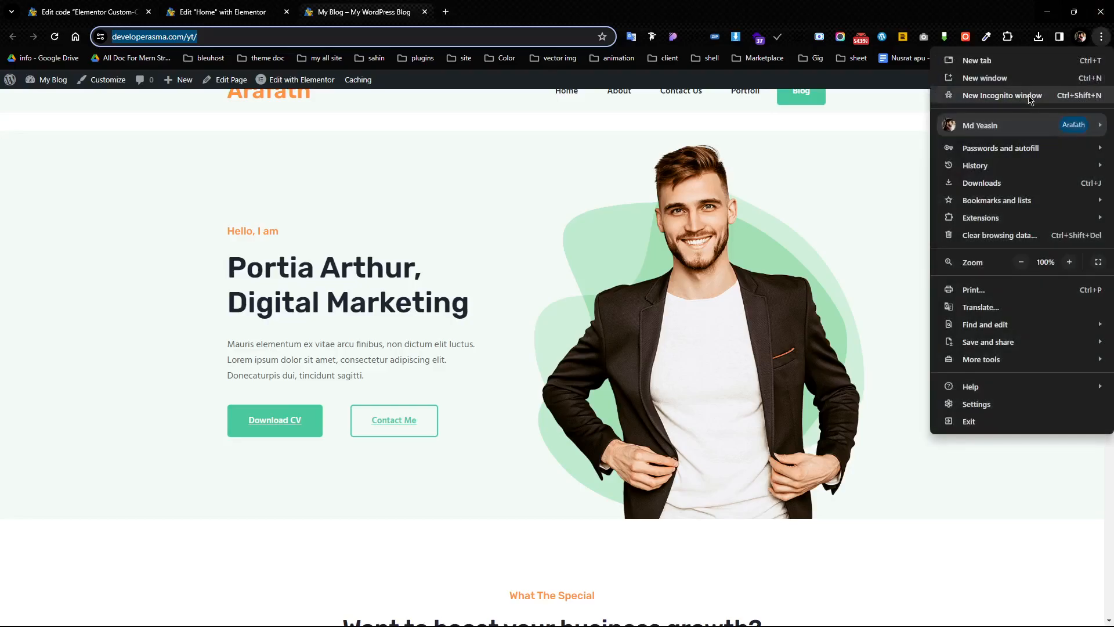
{"action": "left_click", "coordinate": [974, 90]}
{"action": "key", "text": "ctrl+v"}
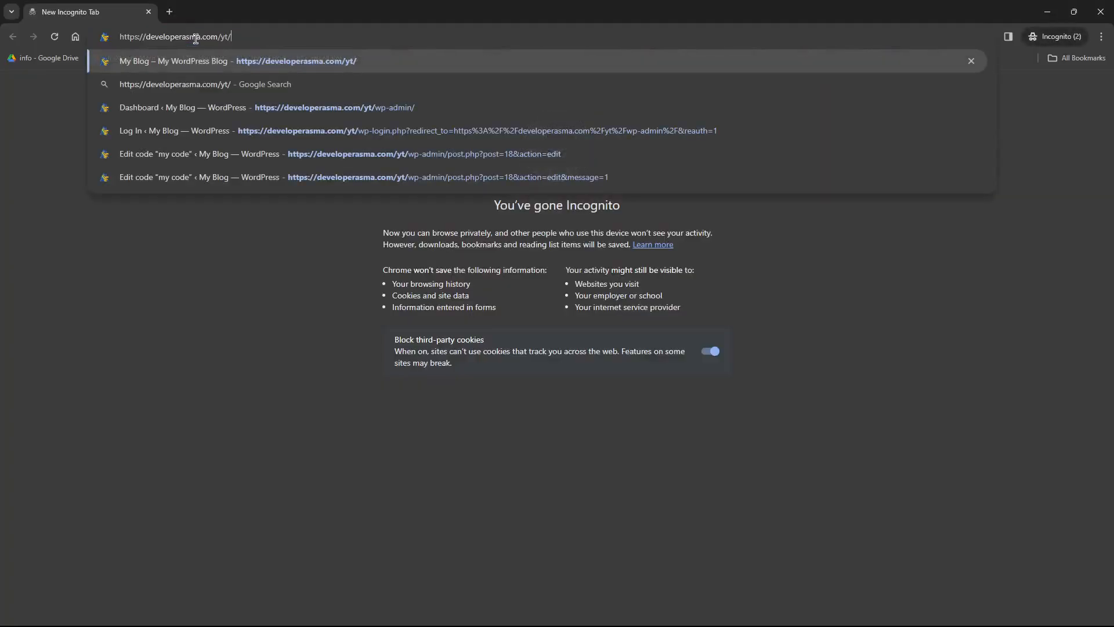
{"action": "key", "text": "Return"}
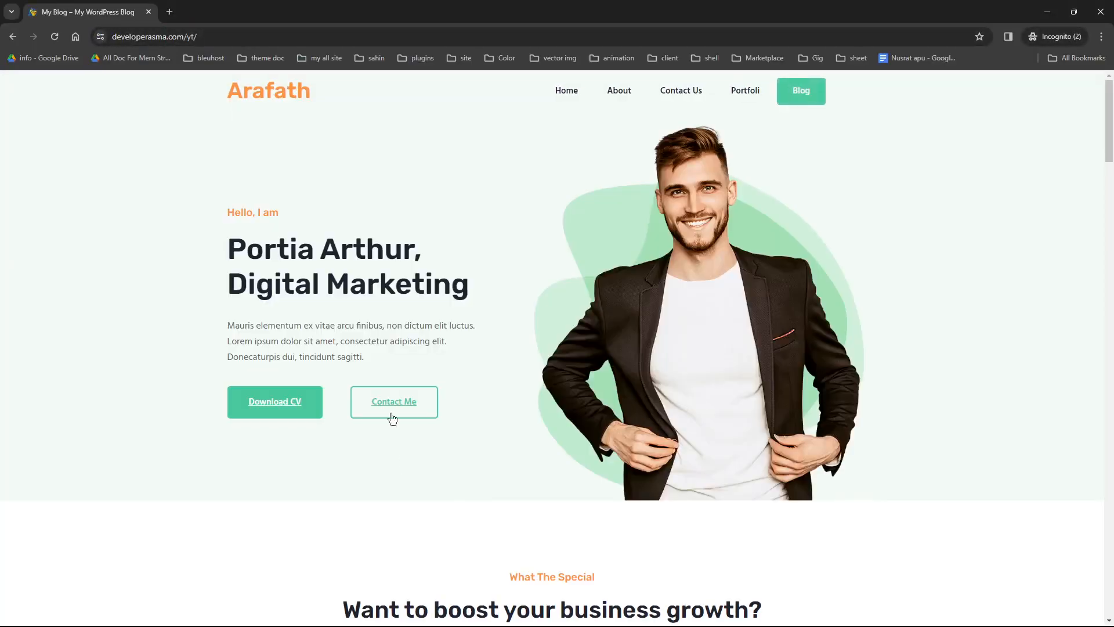
- Examine how the header hides and reappears when scrolling the logged-out home page down and up repeatedly
{"action": "scroll", "coordinate": [405, 351], "scroll_direction": "down", "scroll_amount": 12}
{"action": "scroll", "coordinate": [408, 352], "scroll_direction": "up", "scroll_amount": 4}
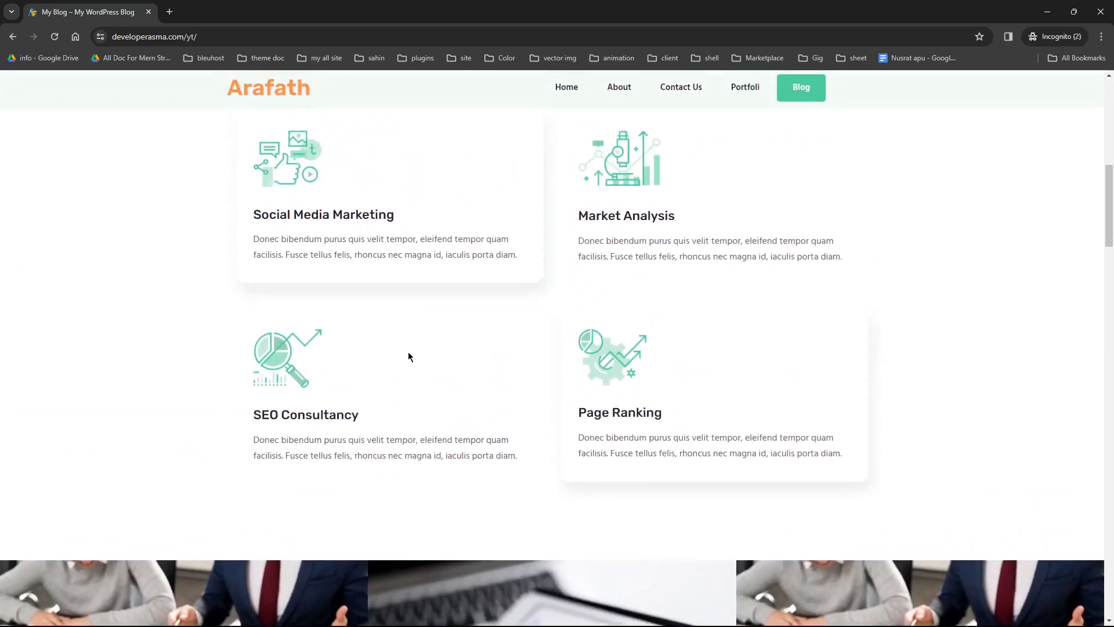
{"action": "scroll", "coordinate": [409, 349], "scroll_direction": "down", "scroll_amount": 8}
{"action": "scroll", "coordinate": [408, 343], "scroll_direction": "up", "scroll_amount": 12}
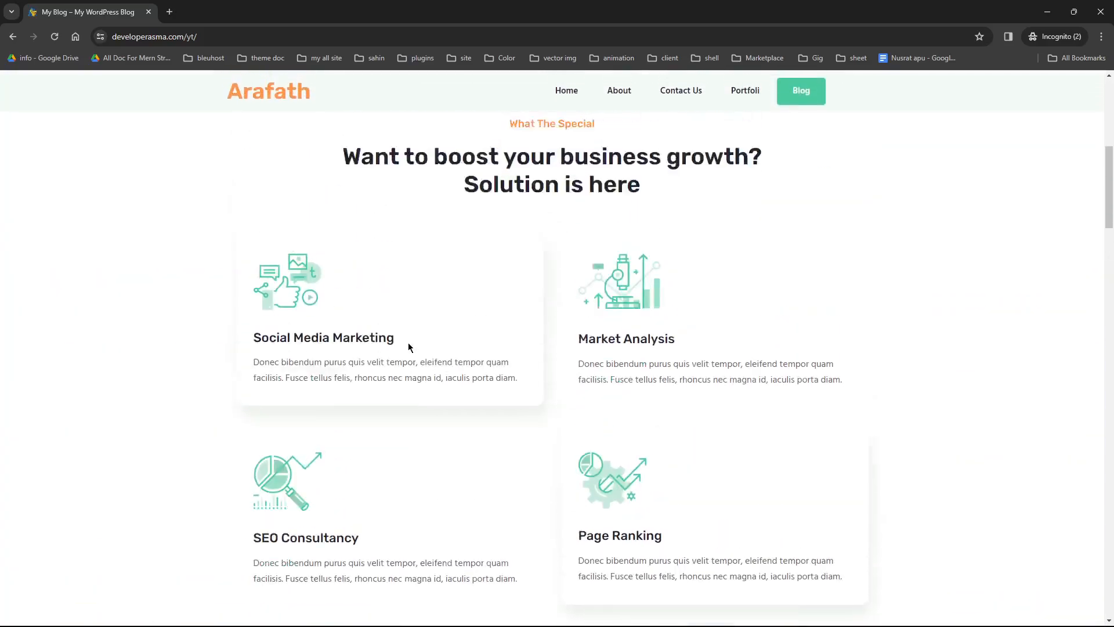
{"action": "scroll", "coordinate": [409, 337], "scroll_direction": "down", "scroll_amount": 10}
{"action": "scroll", "coordinate": [408, 336], "scroll_direction": "up", "scroll_amount": 12}
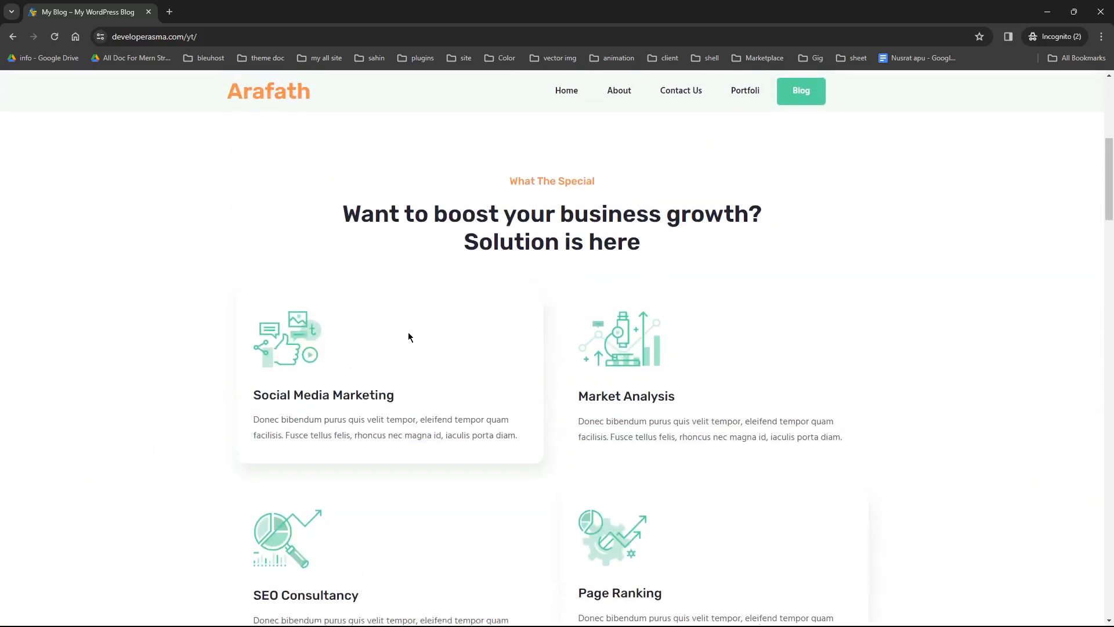
{"action": "scroll", "coordinate": [409, 335], "scroll_direction": "down", "scroll_amount": 11}
{"action": "scroll", "coordinate": [410, 335], "scroll_direction": "up", "scroll_amount": 12}
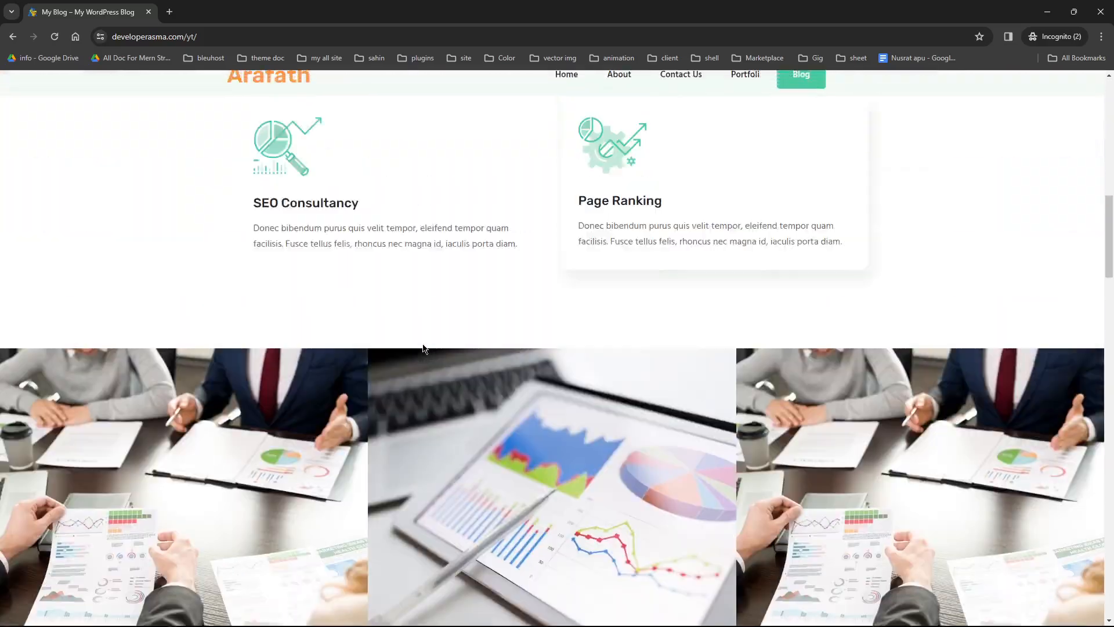
- Return to the regular browser window and show the published custom code snippet's edit page
{"action": "mouse_move", "coordinate": [531, 618]}
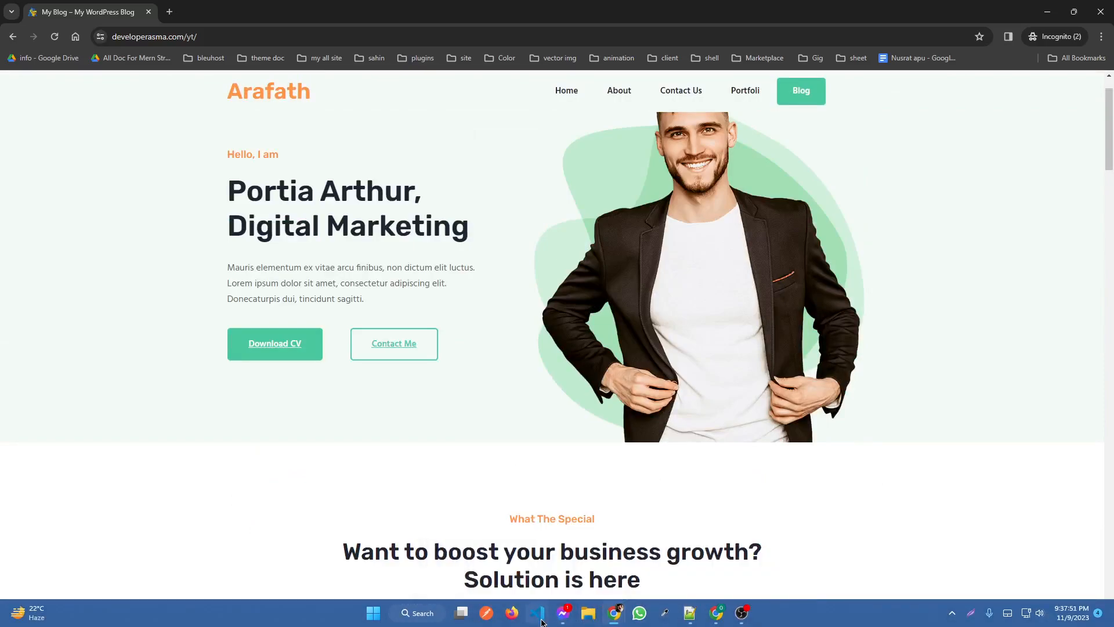
{"action": "mouse_move", "coordinate": [619, 621]}
{"action": "left_click", "coordinate": [492, 548]}
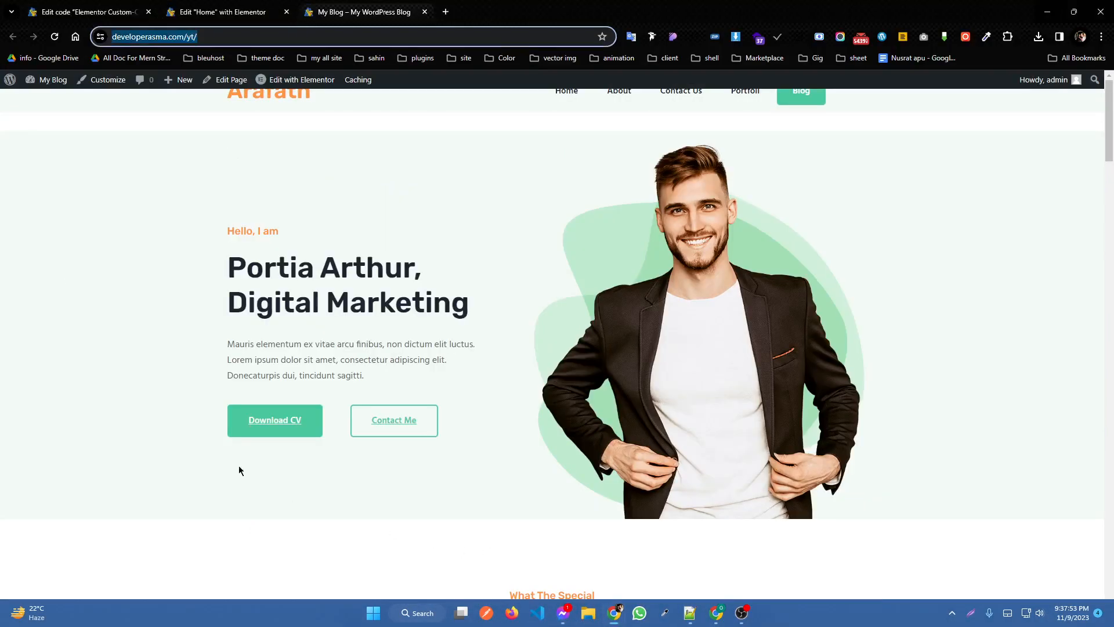
{"action": "left_click", "coordinate": [84, 12]}
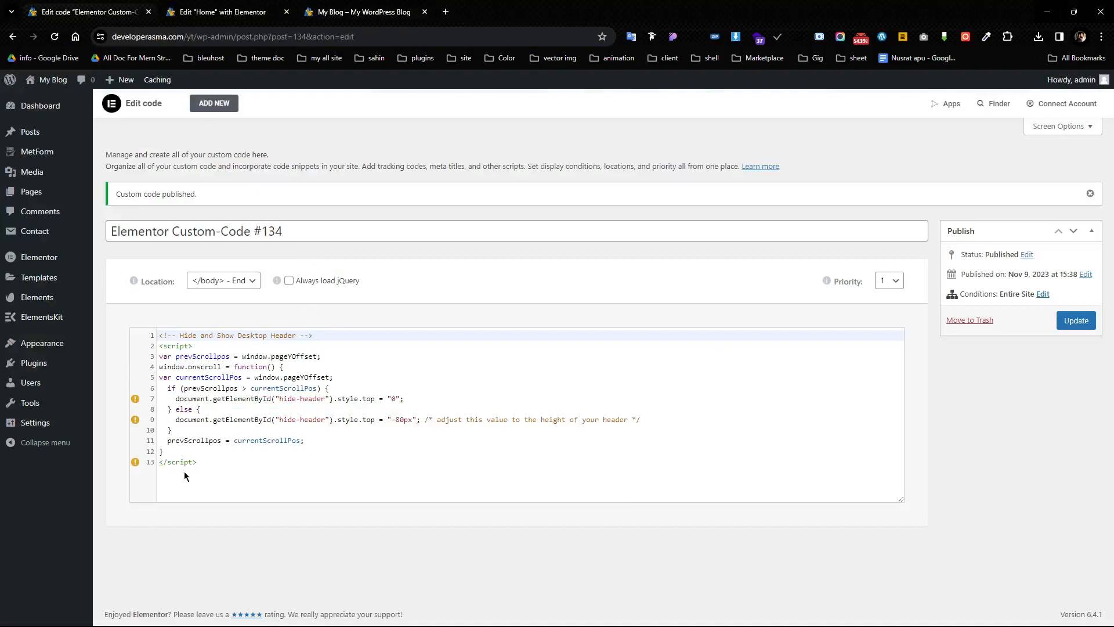
- Add two empty lines after the closing script tag in the custom code snippet
{"action": "left_click", "coordinate": [217, 462]}
{"action": "left_click_drag", "start_coordinate": [159, 337], "coordinate": [190, 363]}
{"action": "left_click", "coordinate": [276, 408]}
{"action": "left_click", "coordinate": [215, 462]}
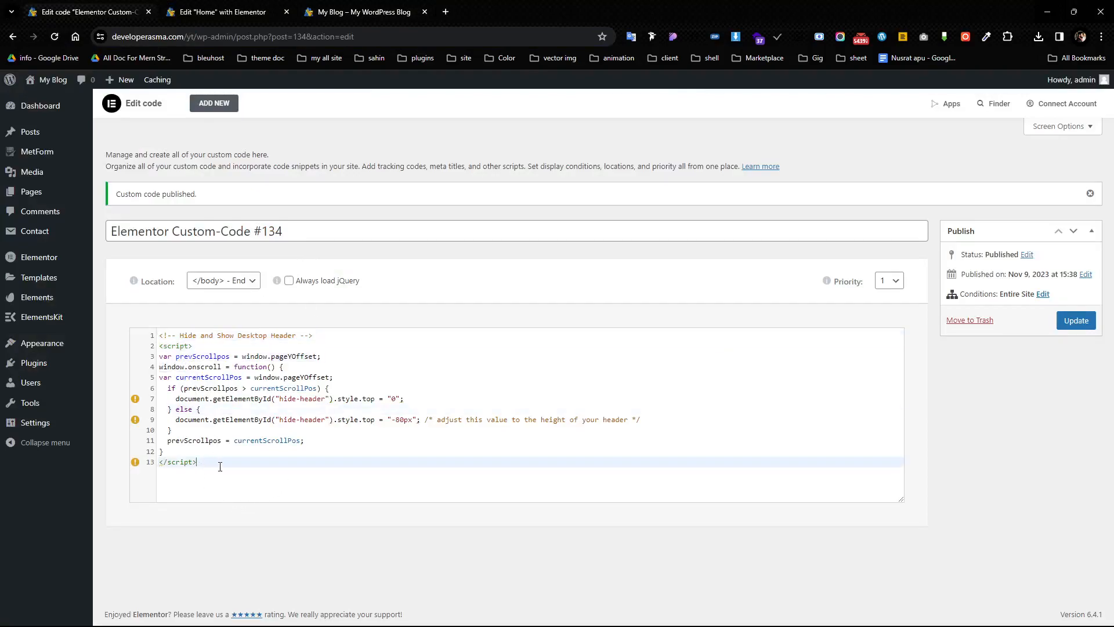
{"action": "key", "text": "Return"}
{"action": "key", "text": "Return"}
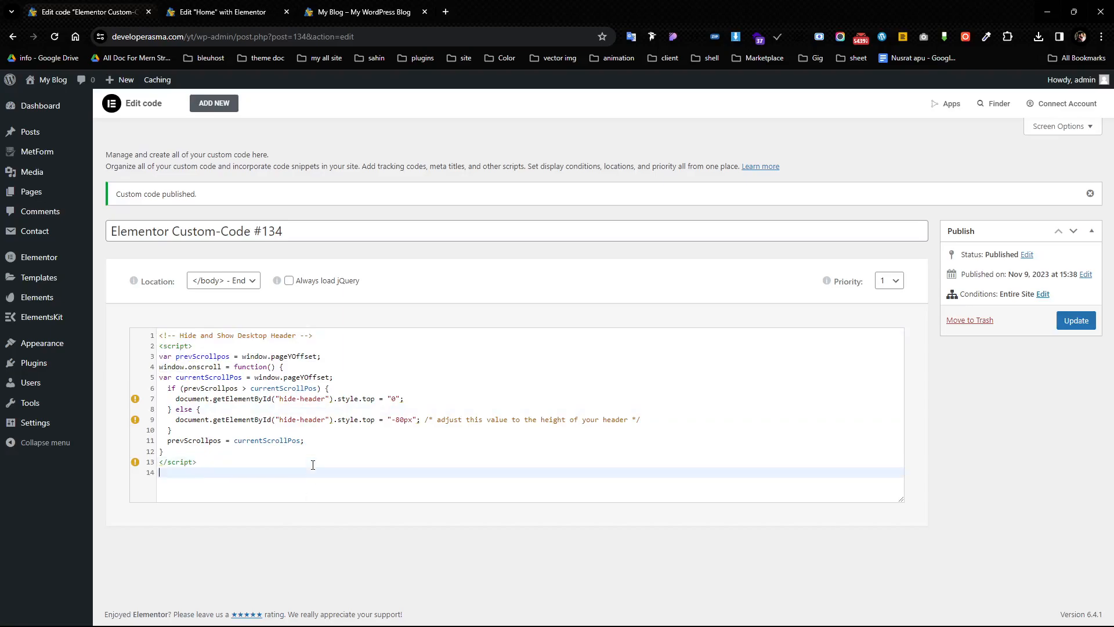
- Switch to Notepad++ and copy the style block commented "Show Hide Sticky Header Speed Control"
{"action": "mouse_move", "coordinate": [456, 615]}
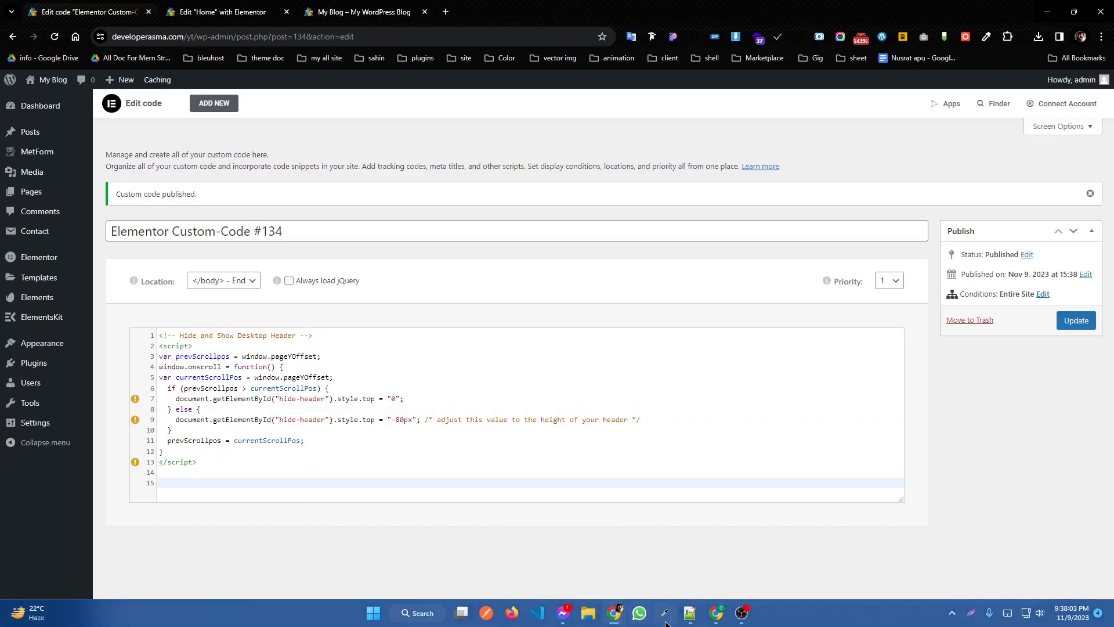
{"action": "left_click", "coordinate": [691, 613]}
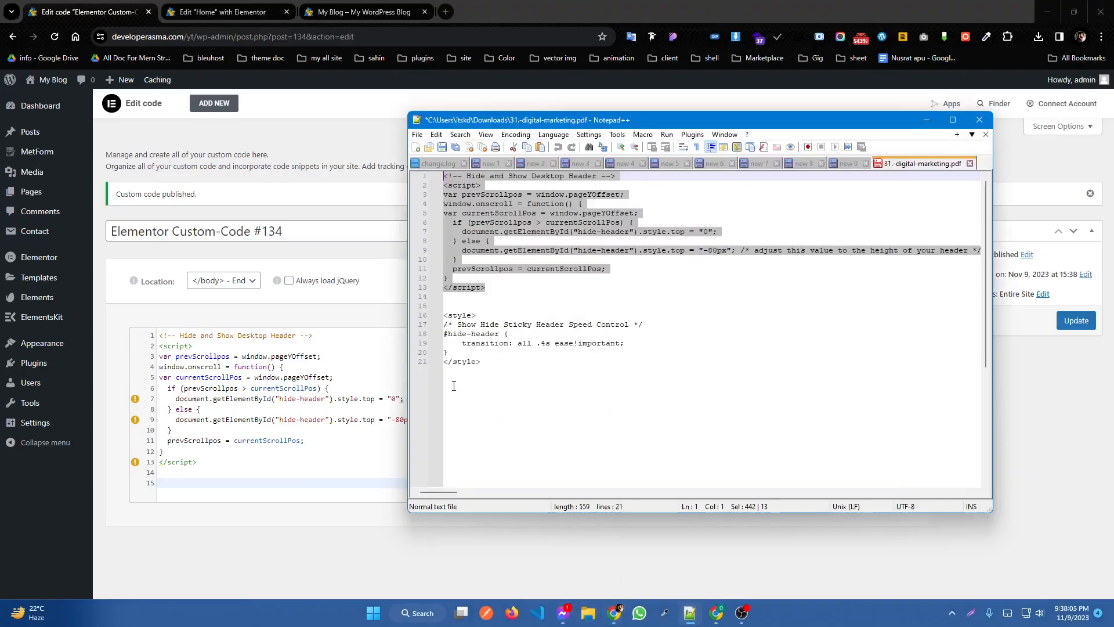
{"action": "left_click_drag", "start_coordinate": [481, 362], "coordinate": [427, 314]}
{"action": "key", "text": "ctrl+c"}
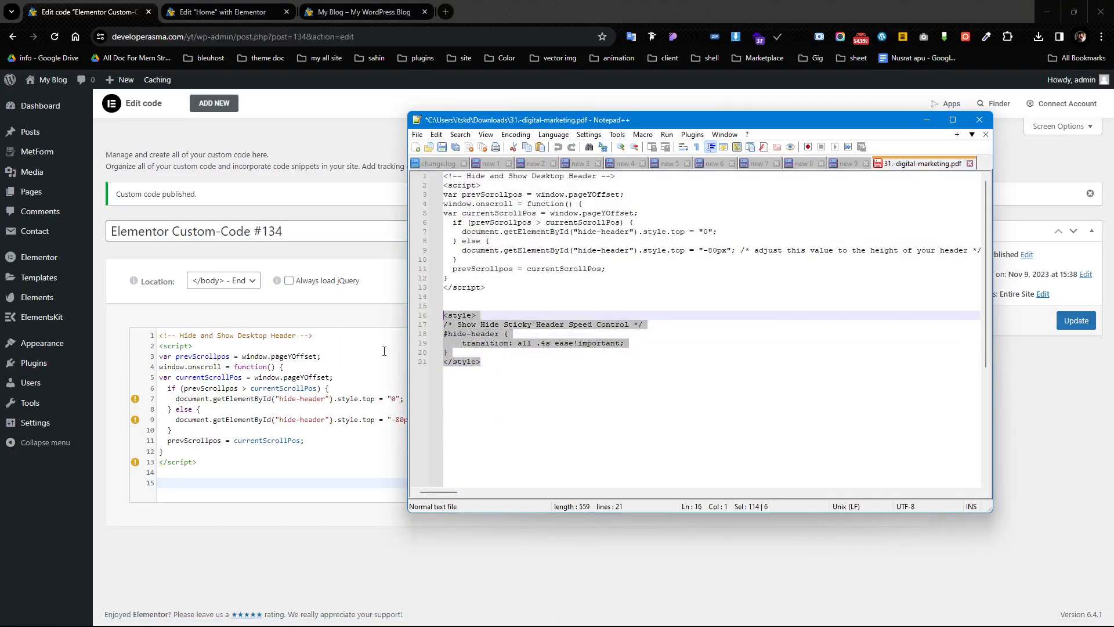
- Paste the copied style block below the script in the custom code snippet and update the snippet
{"action": "left_click", "coordinate": [224, 483]}
{"action": "key", "text": "ctrl+v"}
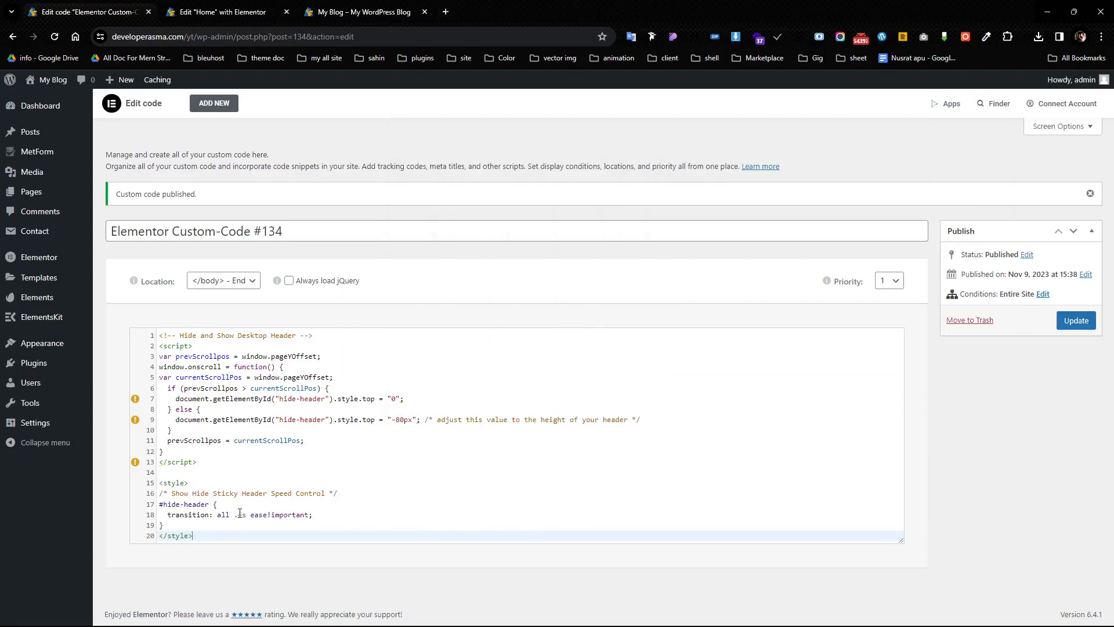
{"action": "left_click", "coordinate": [1066, 321]}
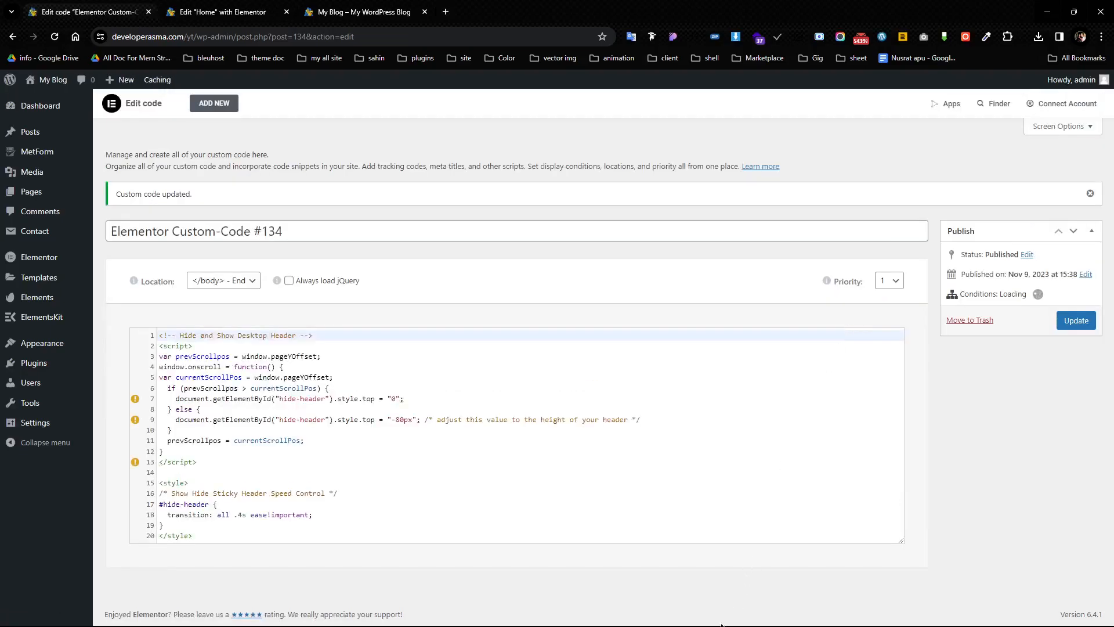
{"action": "mouse_move", "coordinate": [656, 625]}
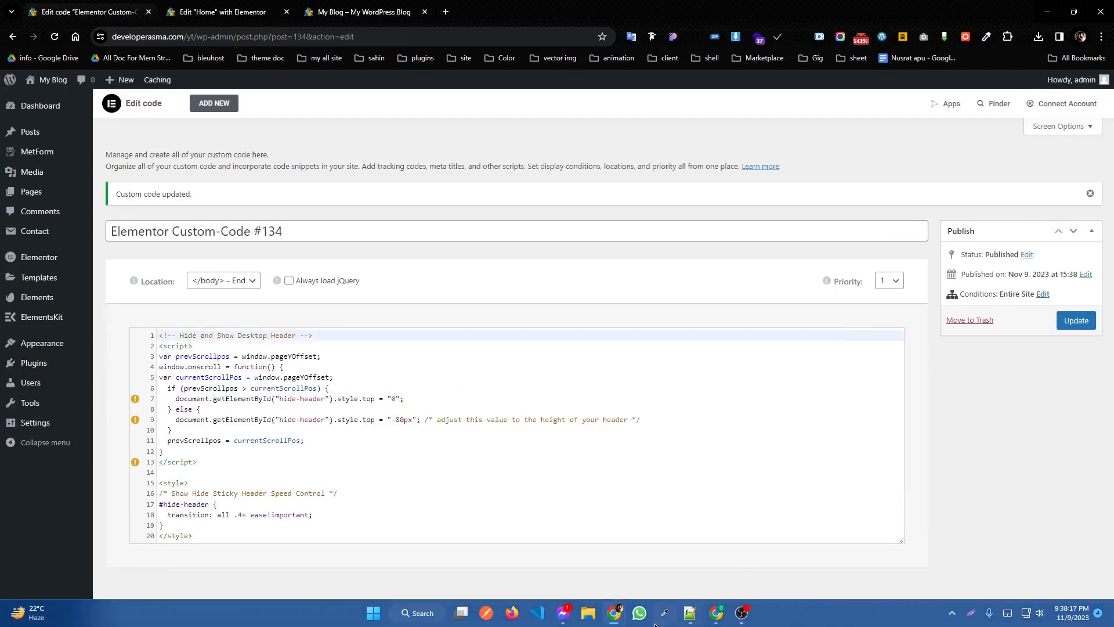
{"action": "left_click", "coordinate": [718, 615]}
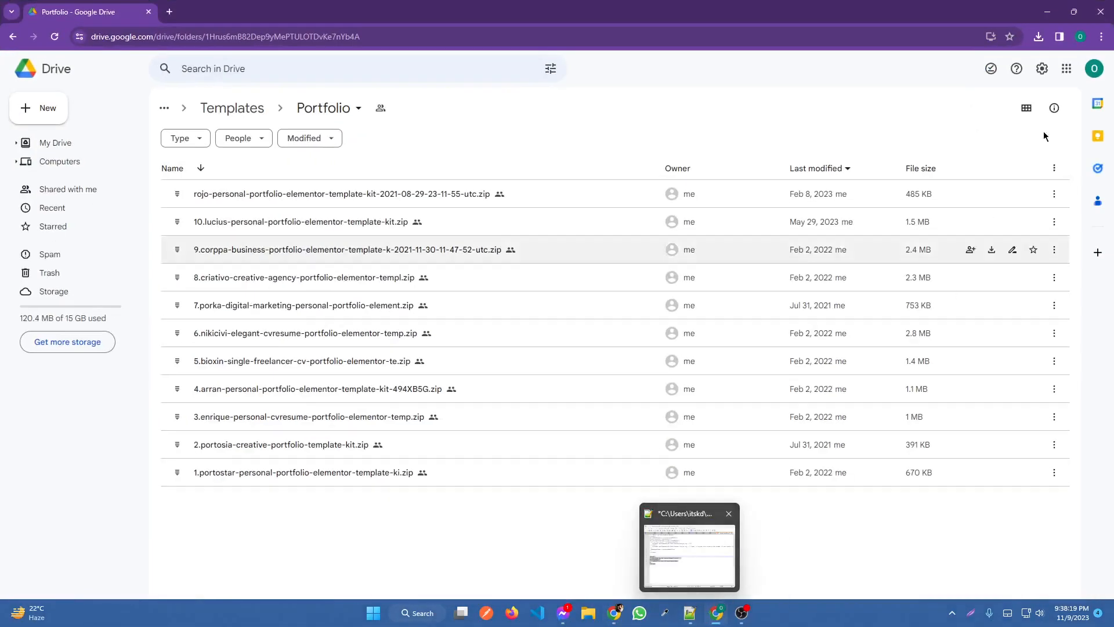
{"action": "left_click", "coordinate": [1102, 8]}
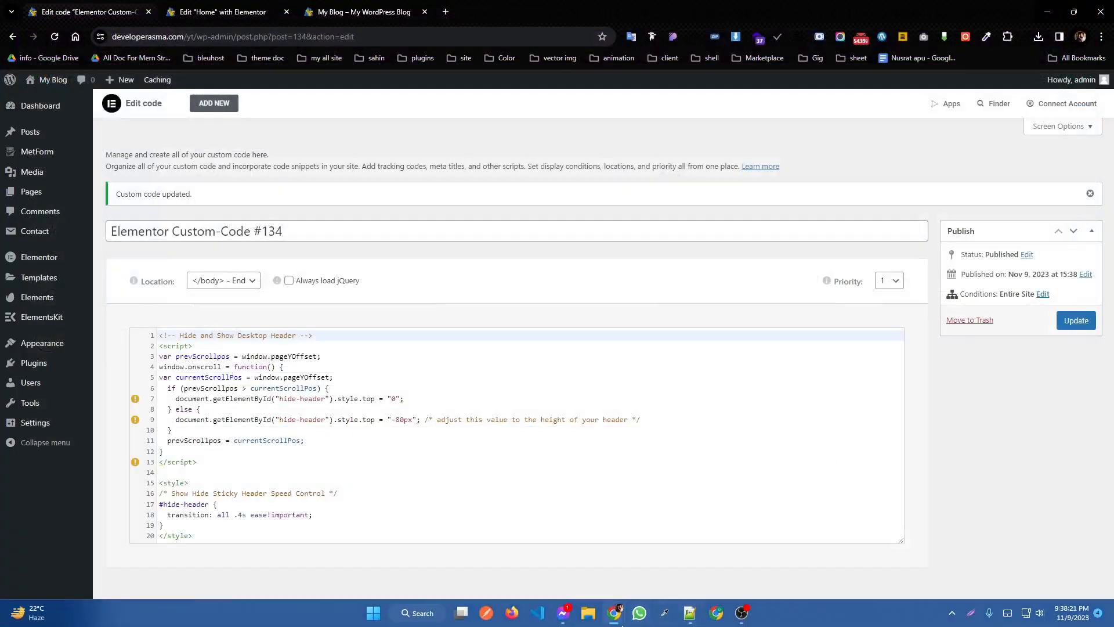
- Reload the home page in the incognito window and examine the header's hide and show animation while scrolling down and up
{"action": "mouse_move", "coordinate": [619, 622]}
{"action": "left_click", "coordinate": [732, 546]}
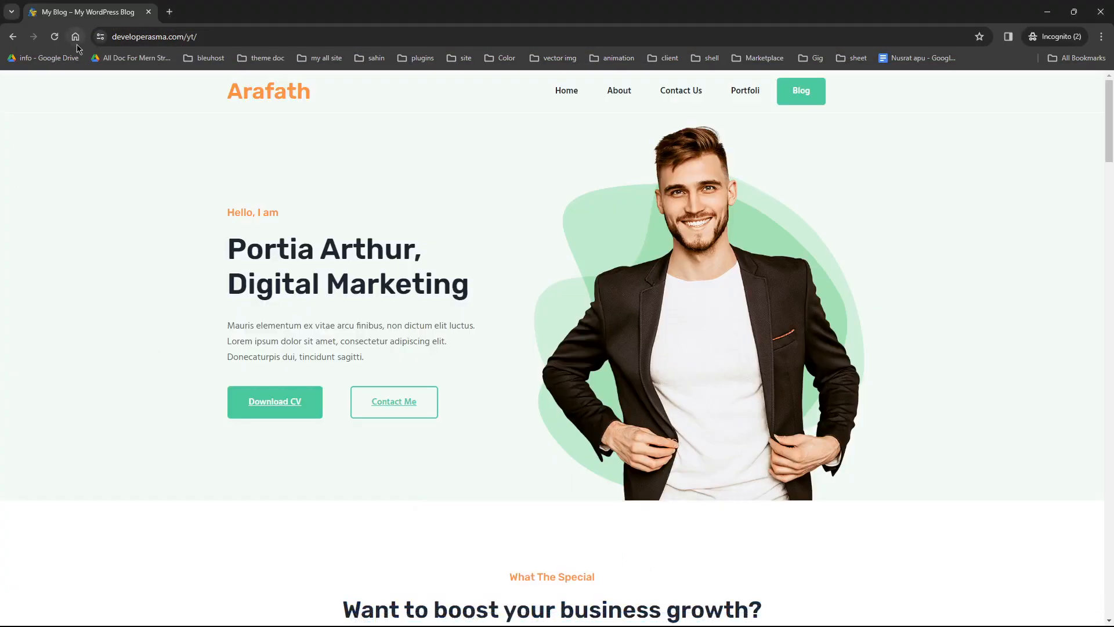
{"action": "left_click", "coordinate": [55, 36]}
{"action": "scroll", "coordinate": [562, 203], "scroll_direction": "down", "scroll_amount": 7}
{"action": "scroll", "coordinate": [563, 219], "scroll_direction": "up", "scroll_amount": 6}
{"action": "scroll", "coordinate": [566, 218], "scroll_direction": "down", "scroll_amount": 11}
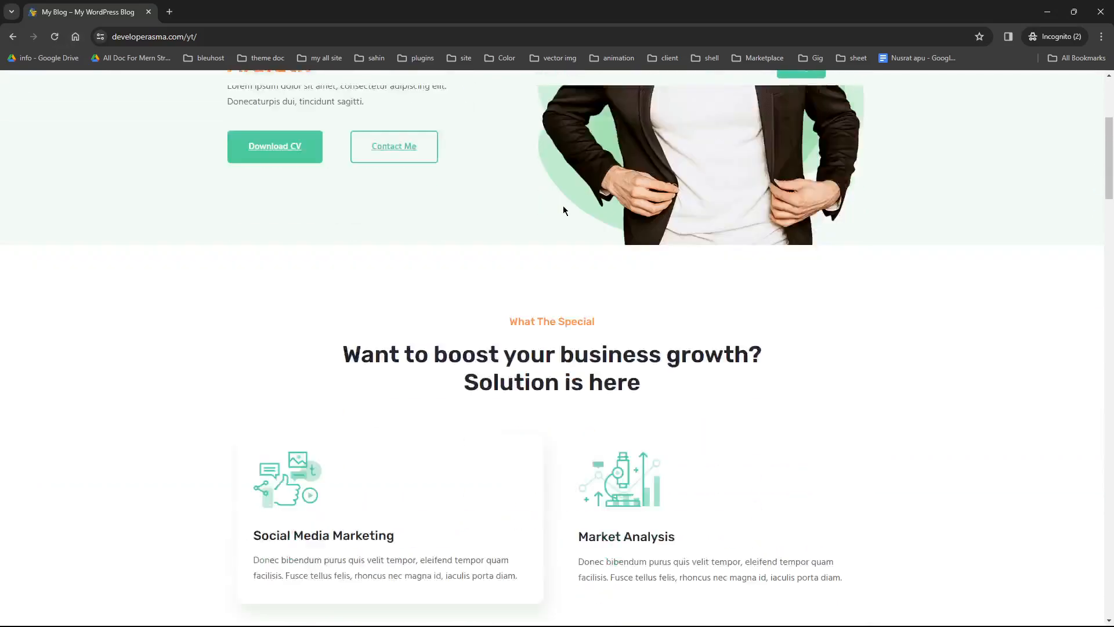
{"action": "scroll", "coordinate": [580, 226], "scroll_direction": "up", "scroll_amount": 6}
{"action": "scroll", "coordinate": [611, 232], "scroll_direction": "up", "scroll_amount": 5}
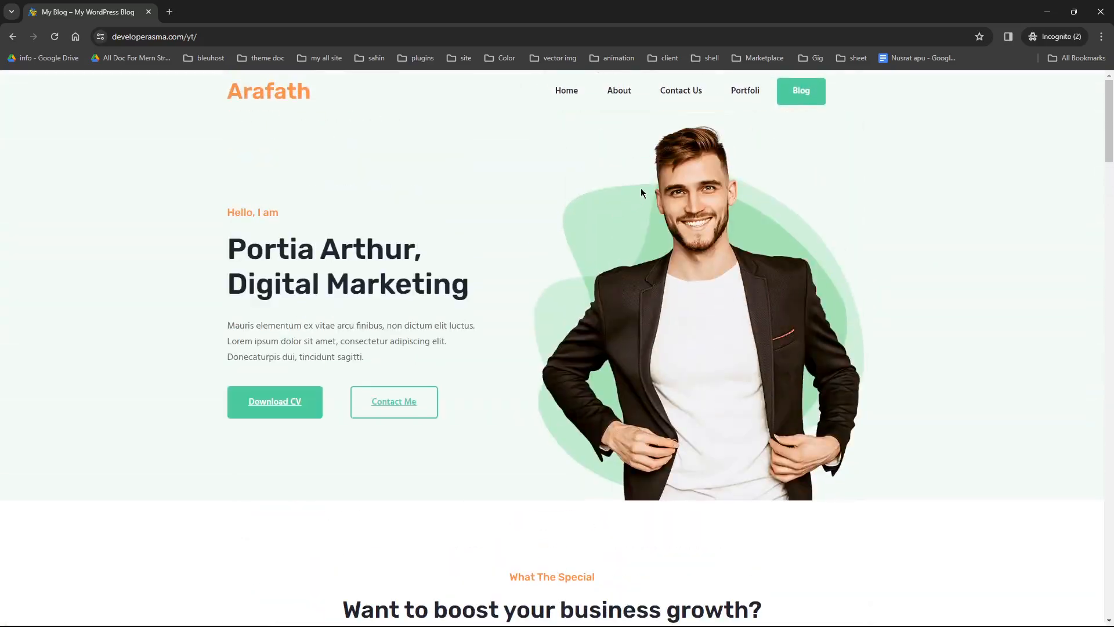
{"action": "scroll", "coordinate": [642, 186], "scroll_direction": "down", "scroll_amount": 13}
{"action": "scroll", "coordinate": [663, 264], "scroll_direction": "up", "scroll_amount": 12}
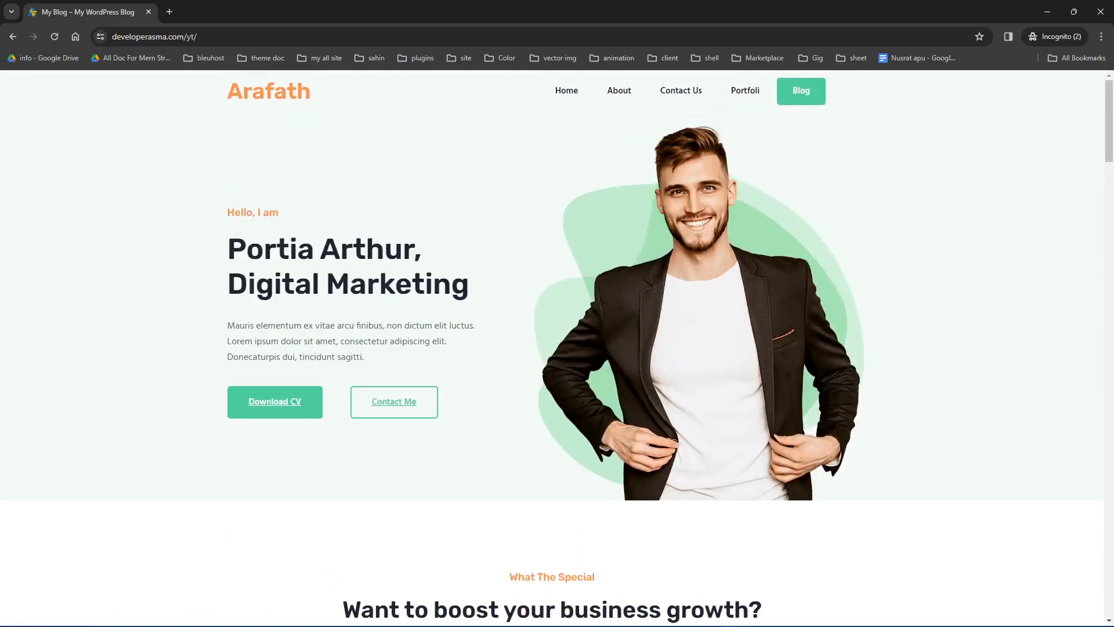
- Return to the snippet's edit page, set the #hide-header transition duration to 4s and update the snippet
{"action": "mouse_move", "coordinate": [614, 613]}
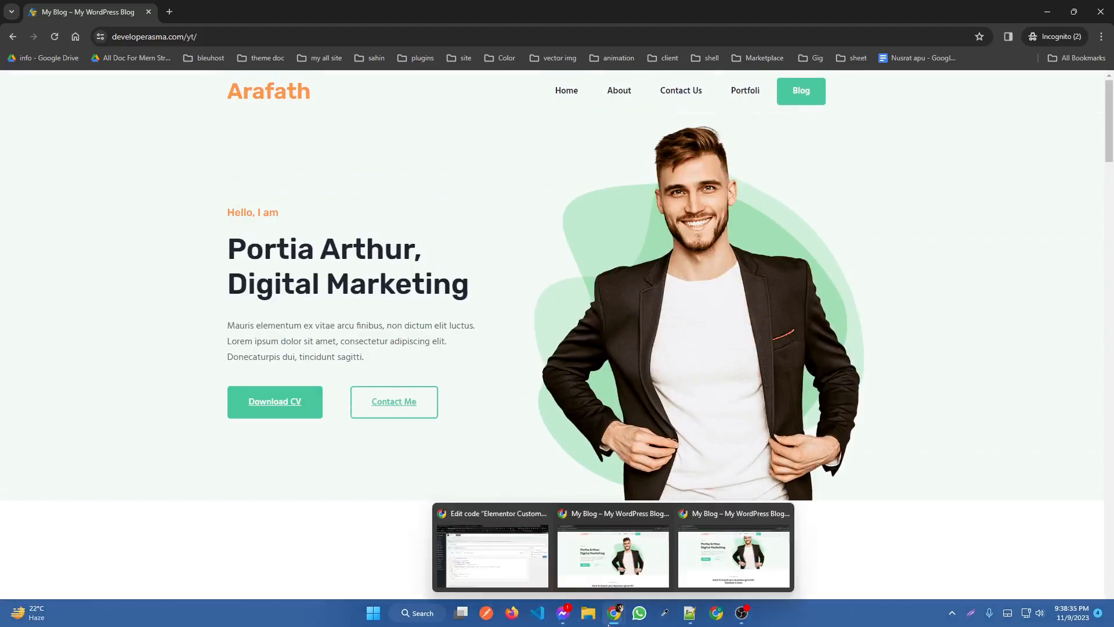
{"action": "left_click", "coordinate": [490, 549]}
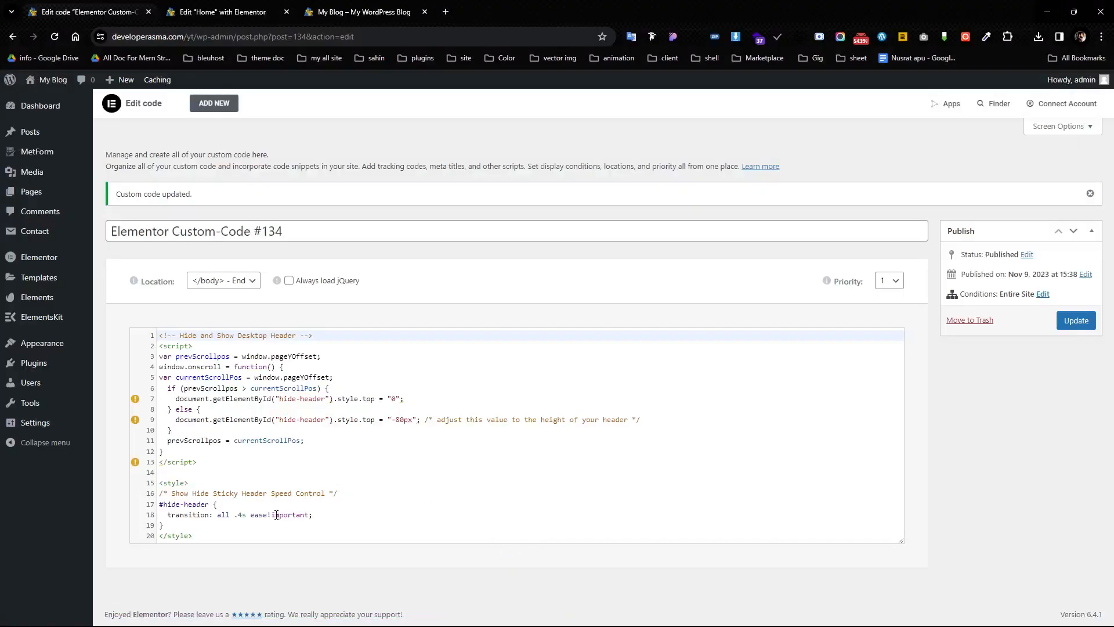
{"action": "left_click", "coordinate": [238, 515]}
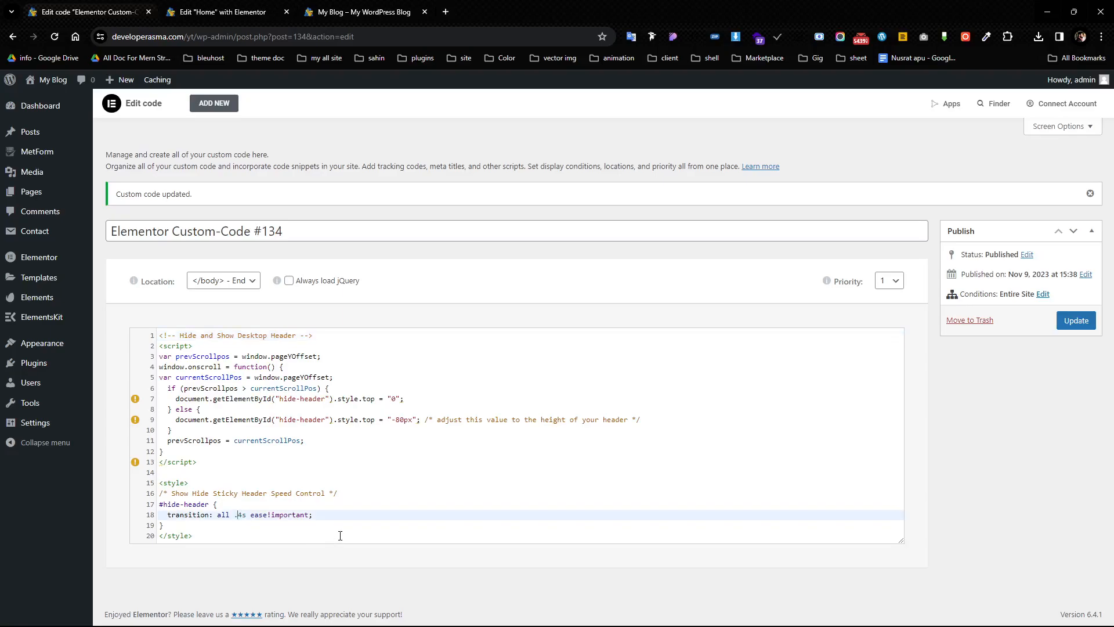
{"action": "key", "text": "BackSpace"}
{"action": "left_click", "coordinate": [1073, 321]}
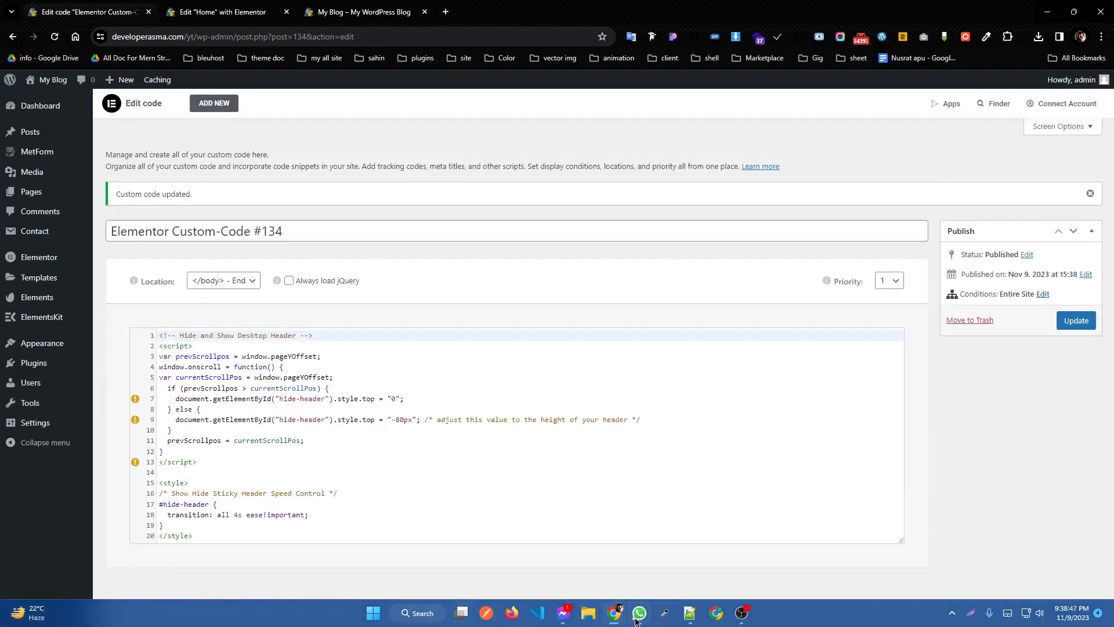
- Reload the incognito home page and check how the header moves with the 4s transition while scrolling down and up
{"action": "mouse_move", "coordinate": [617, 624]}
{"action": "left_click", "coordinate": [743, 560]}
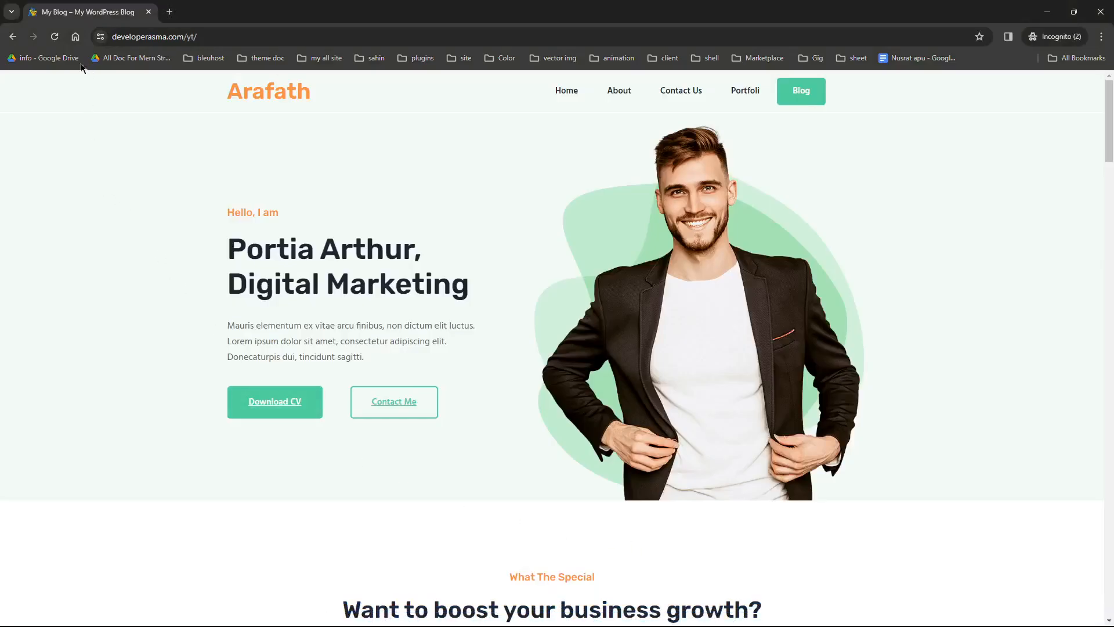
{"action": "left_click", "coordinate": [54, 36]}
{"action": "scroll", "coordinate": [418, 231], "scroll_direction": "down", "scroll_amount": 7}
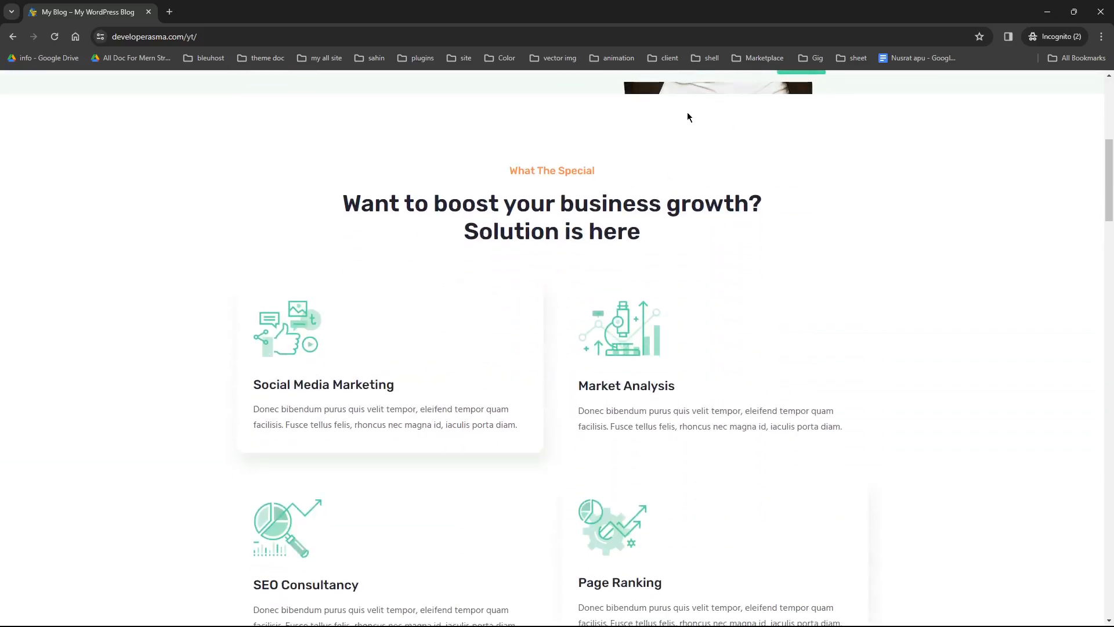
{"action": "scroll", "coordinate": [696, 116], "scroll_direction": "up", "scroll_amount": 7}
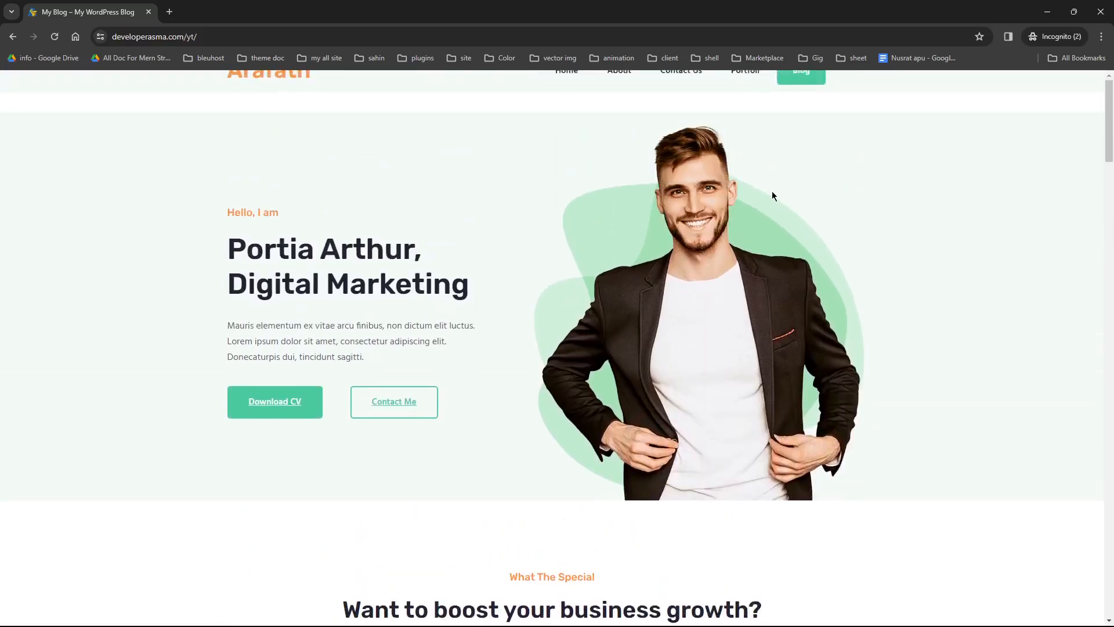
{"action": "mouse_move", "coordinate": [846, 624]}
{"action": "left_click", "coordinate": [739, 616]}
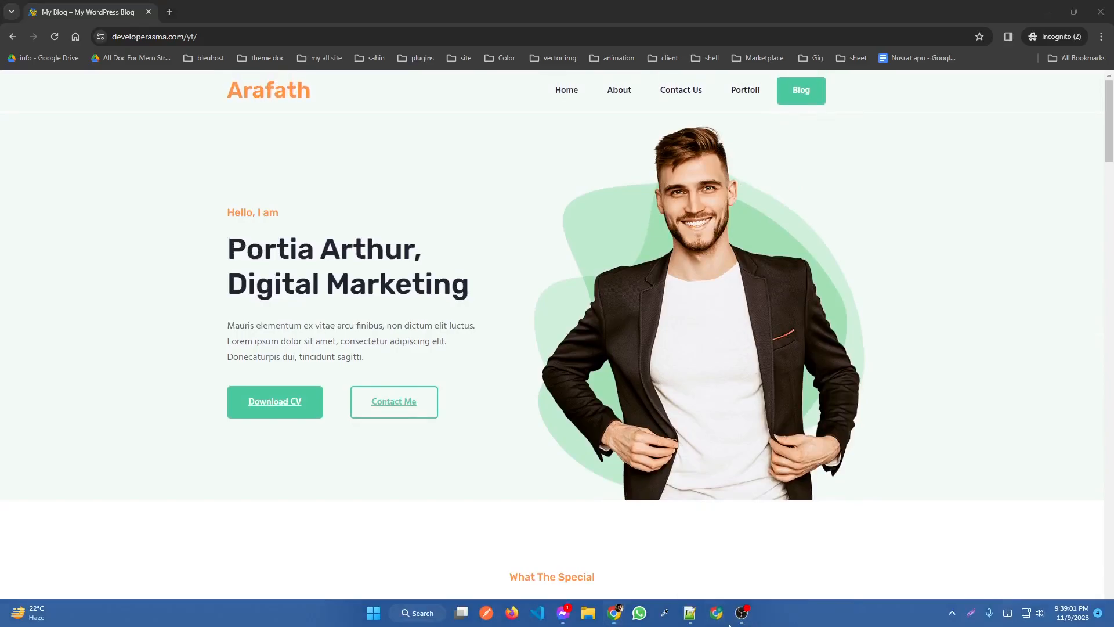
{"action": "left_click", "coordinate": [741, 612]}
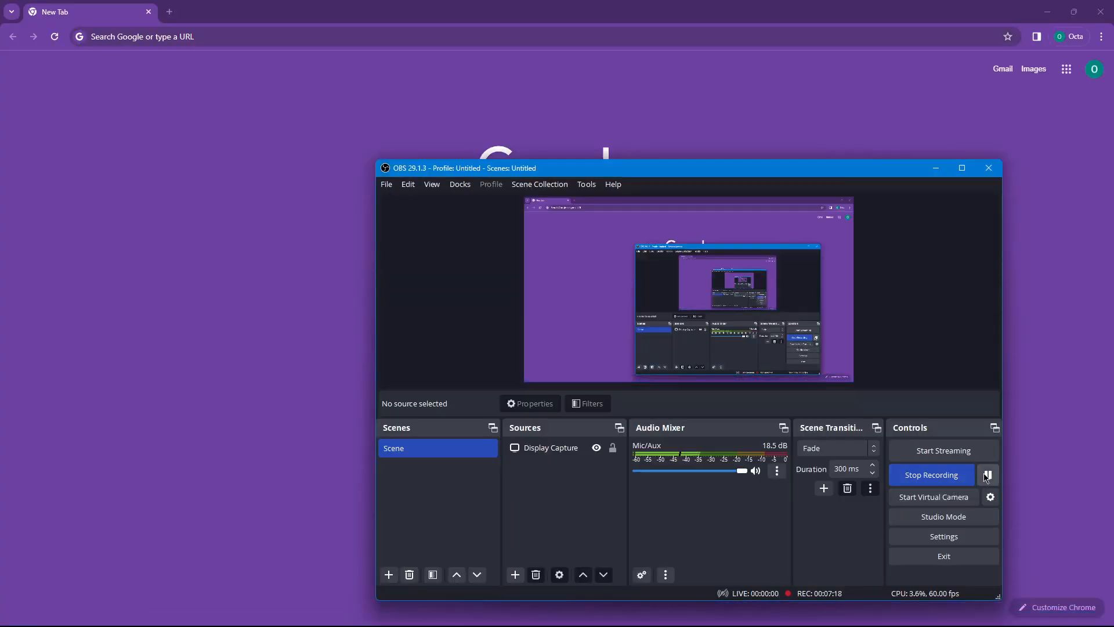
{"action": "left_click", "coordinate": [88, 294]}
{"action": "left_click", "coordinate": [1101, 12]}
{"action": "left_click", "coordinate": [26, 306]}
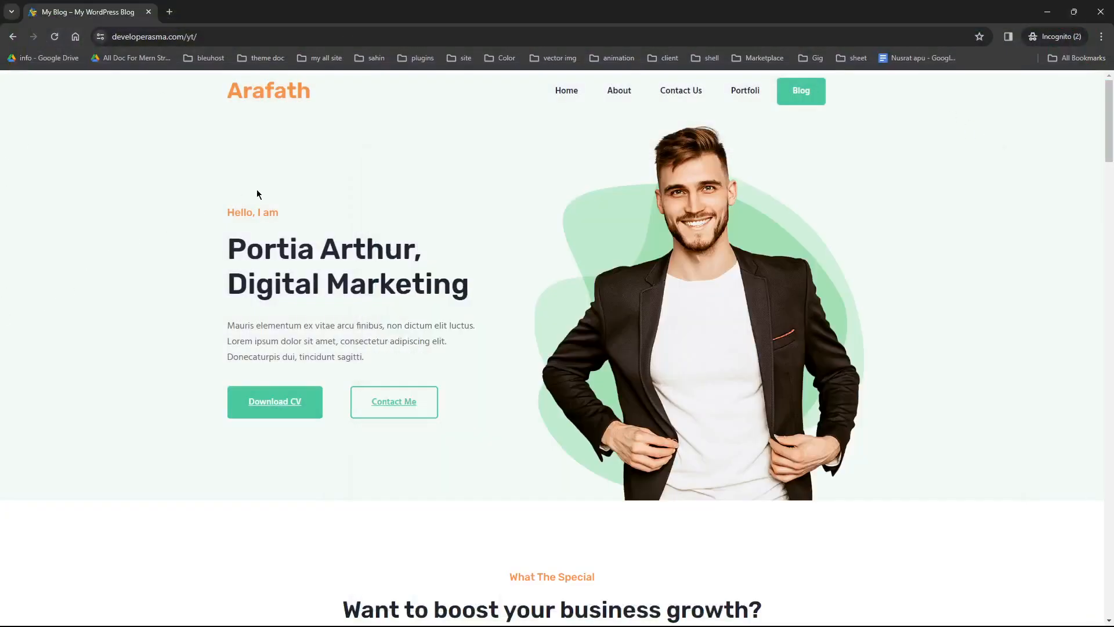
- Examine the header's 4s slide on the incognito home page again by scrolling down, up and further down
{"action": "scroll", "coordinate": [457, 261], "scroll_direction": "down", "scroll_amount": 7}
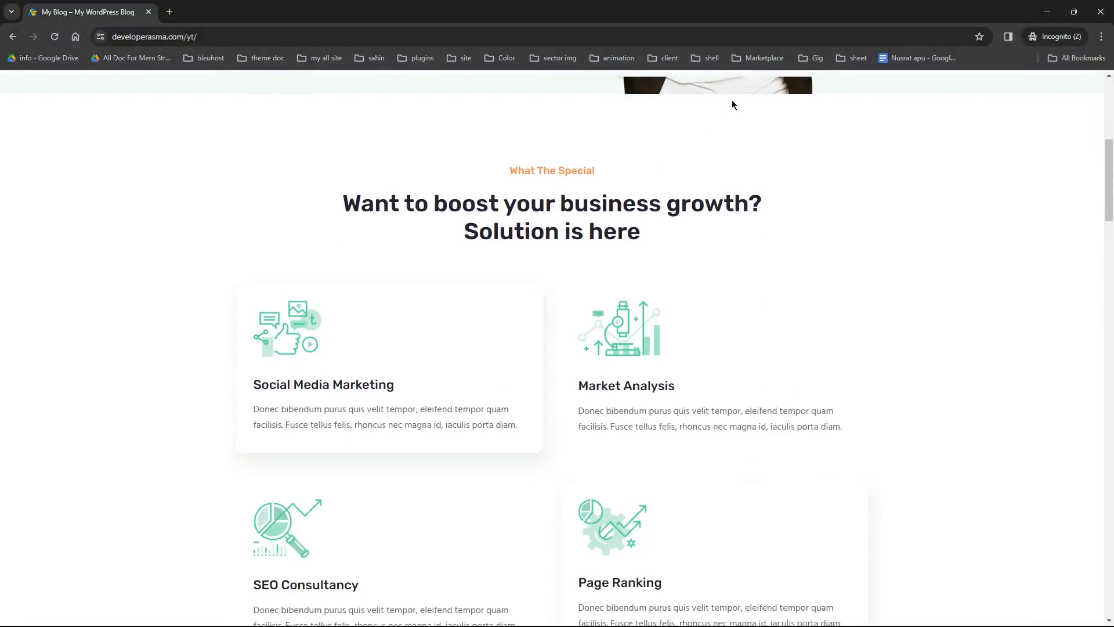
{"action": "scroll", "coordinate": [755, 232], "scroll_direction": "up", "scroll_amount": 7}
{"action": "scroll", "coordinate": [765, 239], "scroll_direction": "down", "scroll_amount": 13}
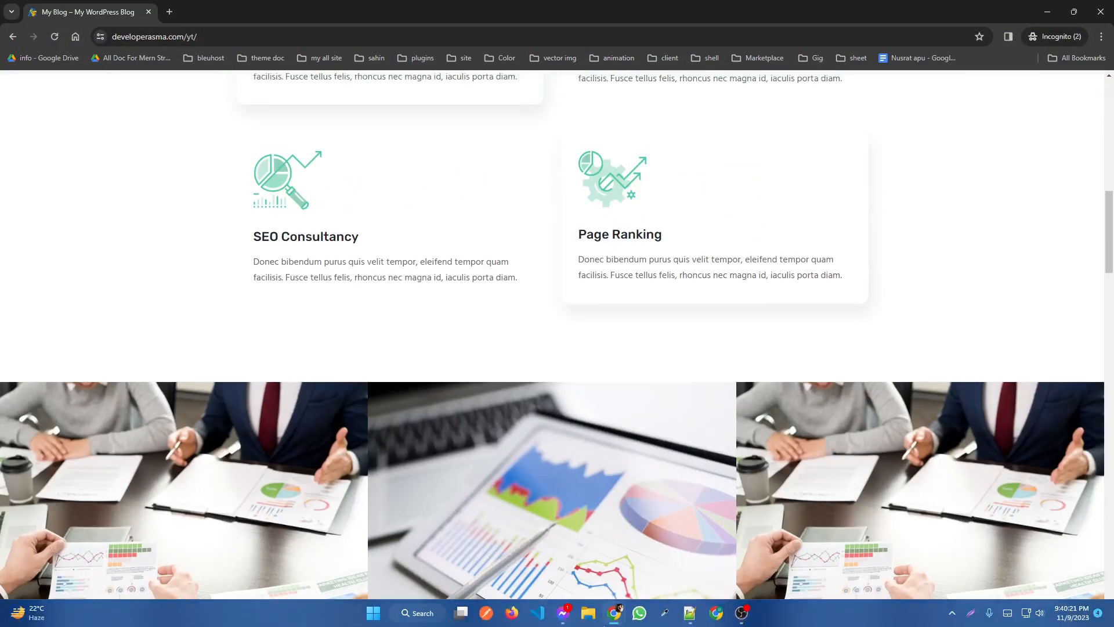
- Return to the snippet's edit page, set the #hide-header transition duration to 0s and update the snippet
{"action": "mouse_move", "coordinate": [612, 609]}
{"action": "left_click", "coordinate": [486, 573]}
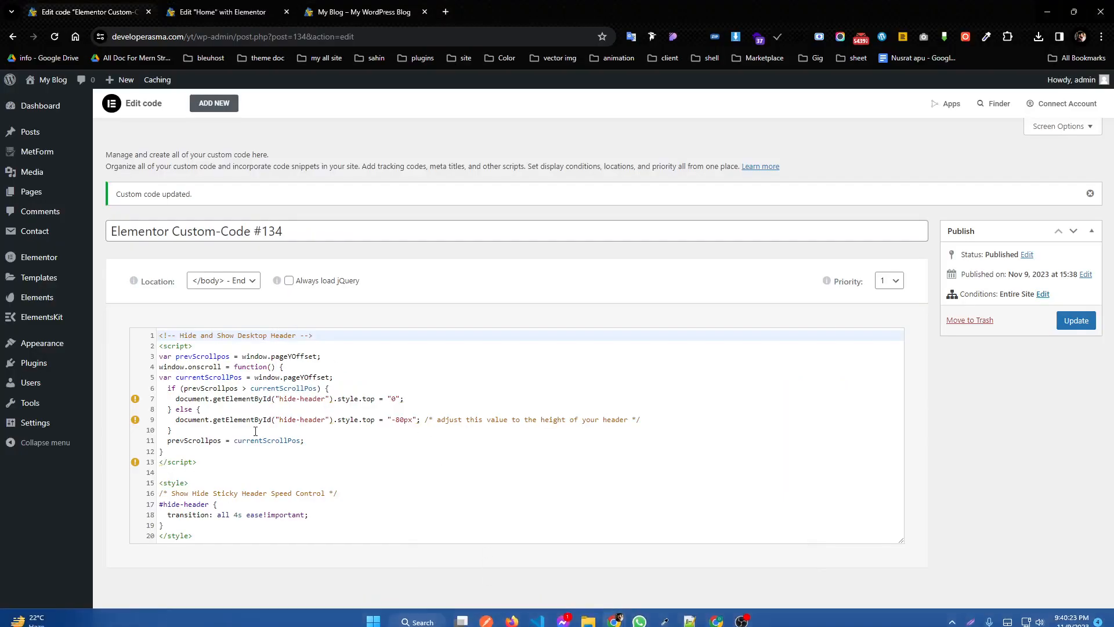
{"action": "left_click", "coordinate": [234, 515]}
{"action": "type", "text": "0"}
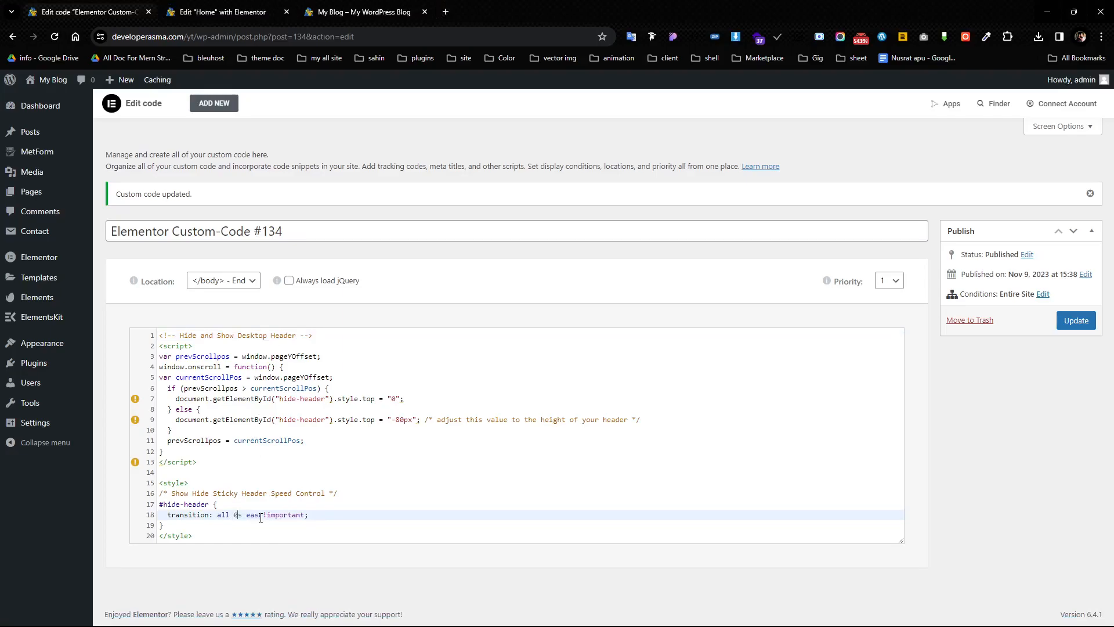
{"action": "left_click", "coordinate": [1071, 321]}
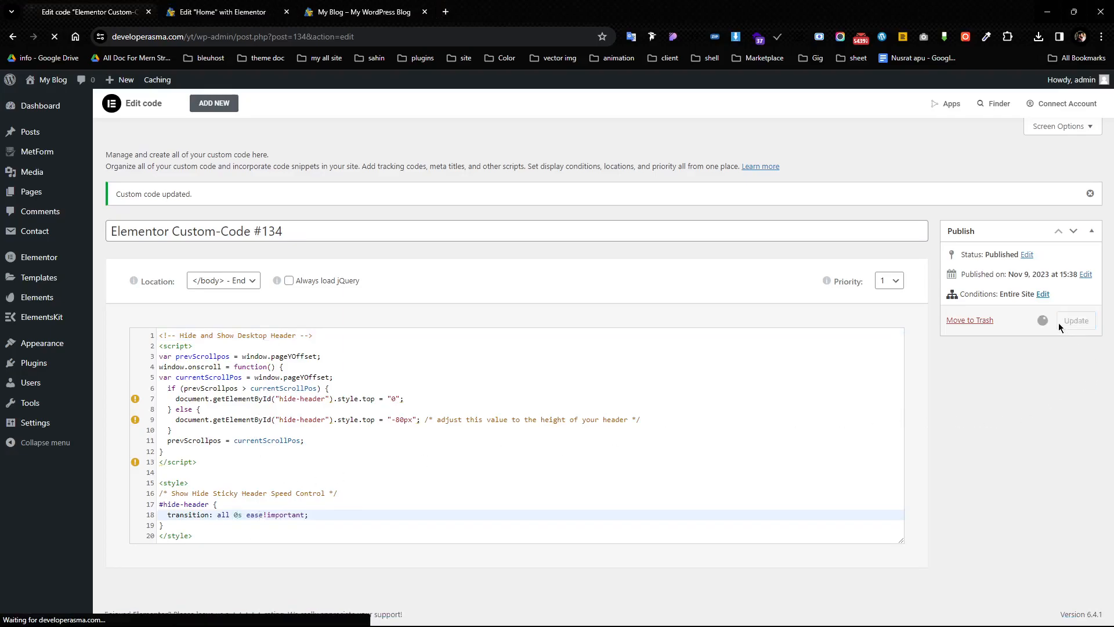
- Close the extra incognito window, reload the home page in the remaining one and examine the header with the 0s transition while scrolling
{"action": "mouse_move", "coordinate": [606, 612]}
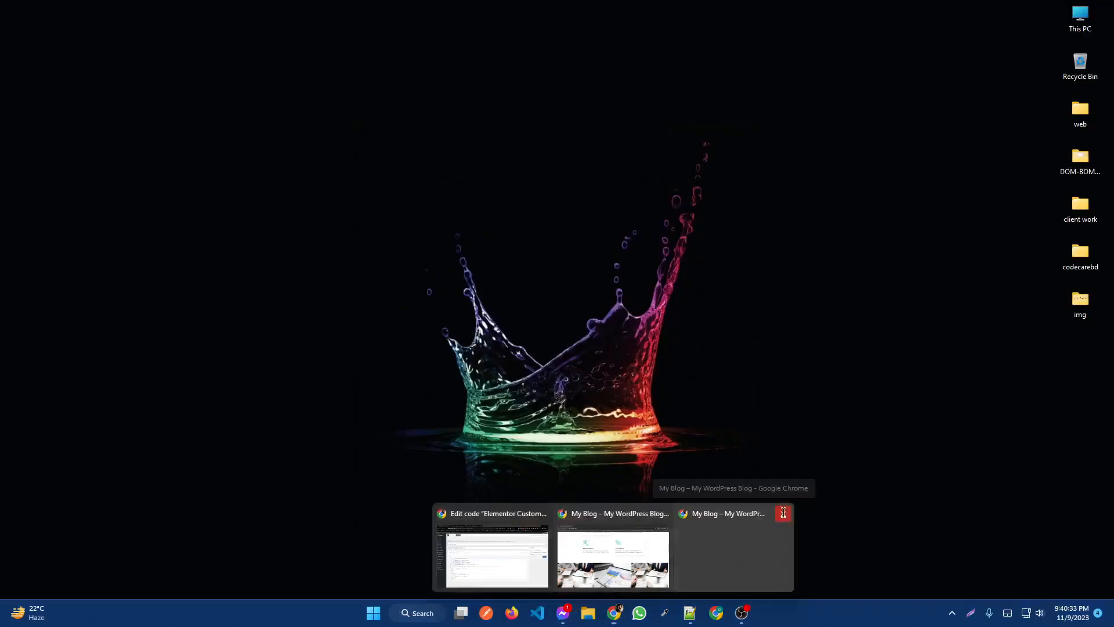
{"action": "left_click", "coordinate": [783, 513]}
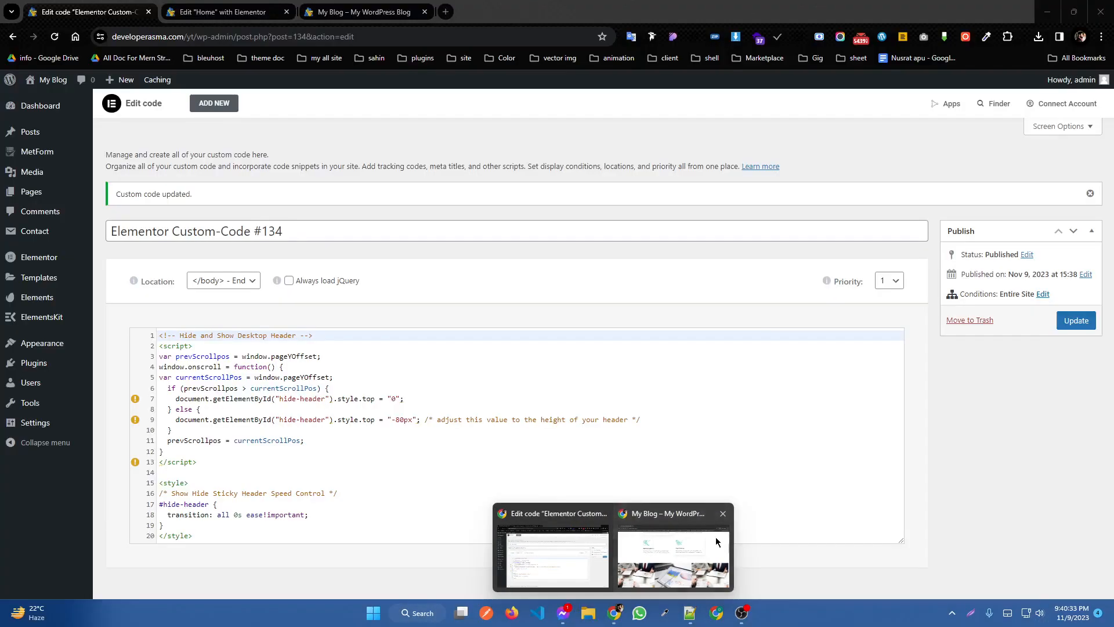
{"action": "left_click", "coordinate": [639, 534]}
{"action": "scroll", "coordinate": [236, 138], "scroll_direction": "up", "scroll_amount": 15}
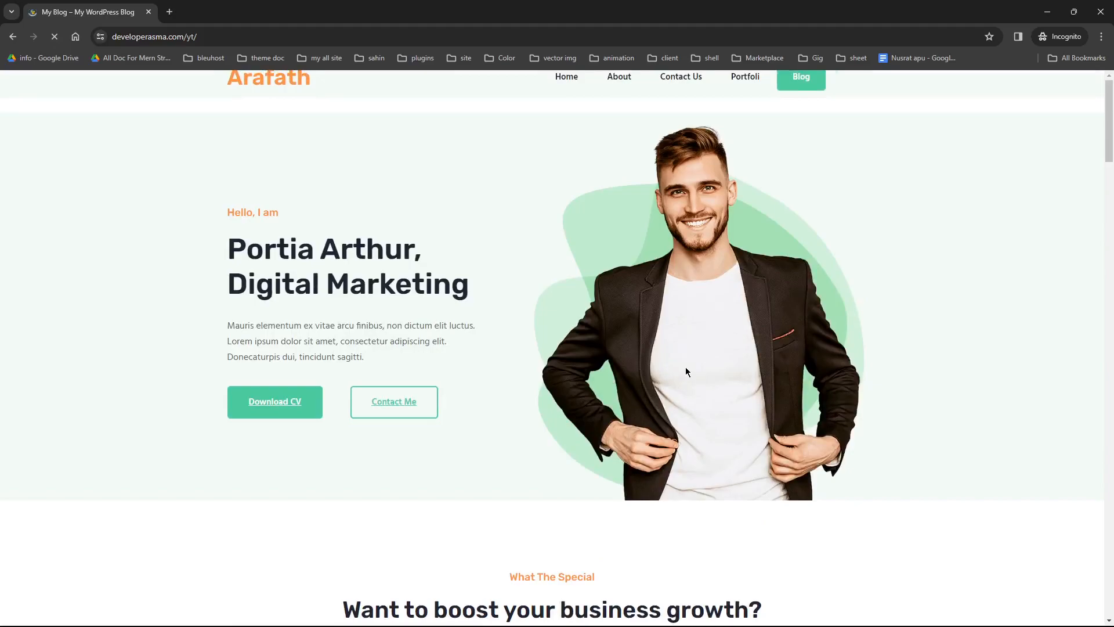
{"action": "scroll", "coordinate": [686, 371], "scroll_direction": "down", "scroll_amount": 10}
{"action": "scroll", "coordinate": [685, 352], "scroll_direction": "up", "scroll_amount": 6}
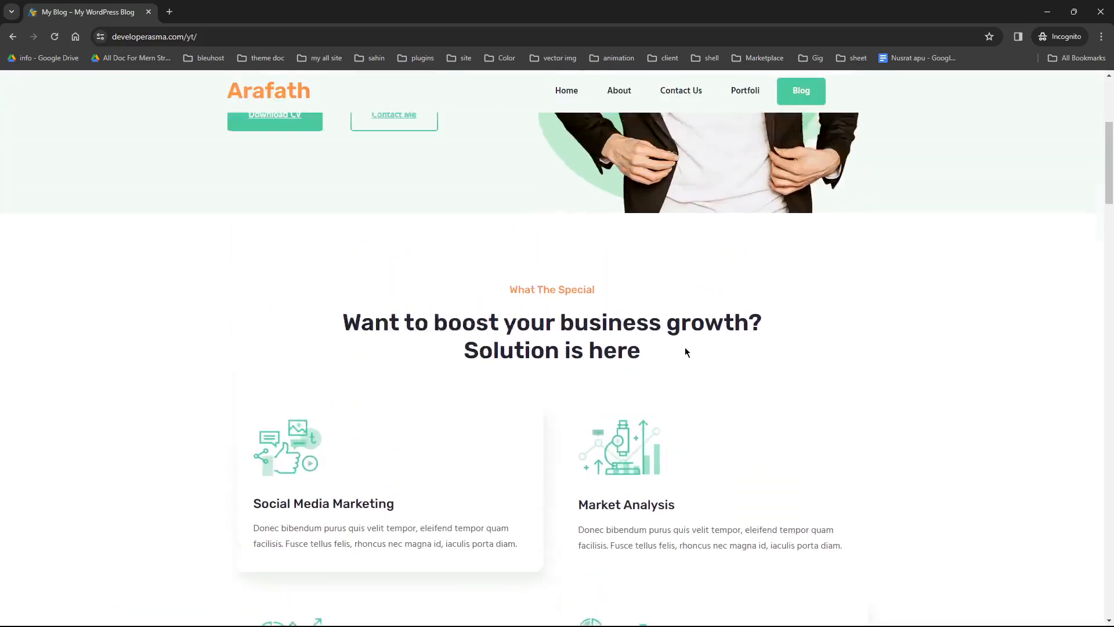
{"action": "scroll", "coordinate": [687, 348], "scroll_direction": "up", "scroll_amount": 5}
{"action": "scroll", "coordinate": [692, 348], "scroll_direction": "down", "scroll_amount": 2}
{"action": "scroll", "coordinate": [692, 348], "scroll_direction": "up", "scroll_amount": 2}
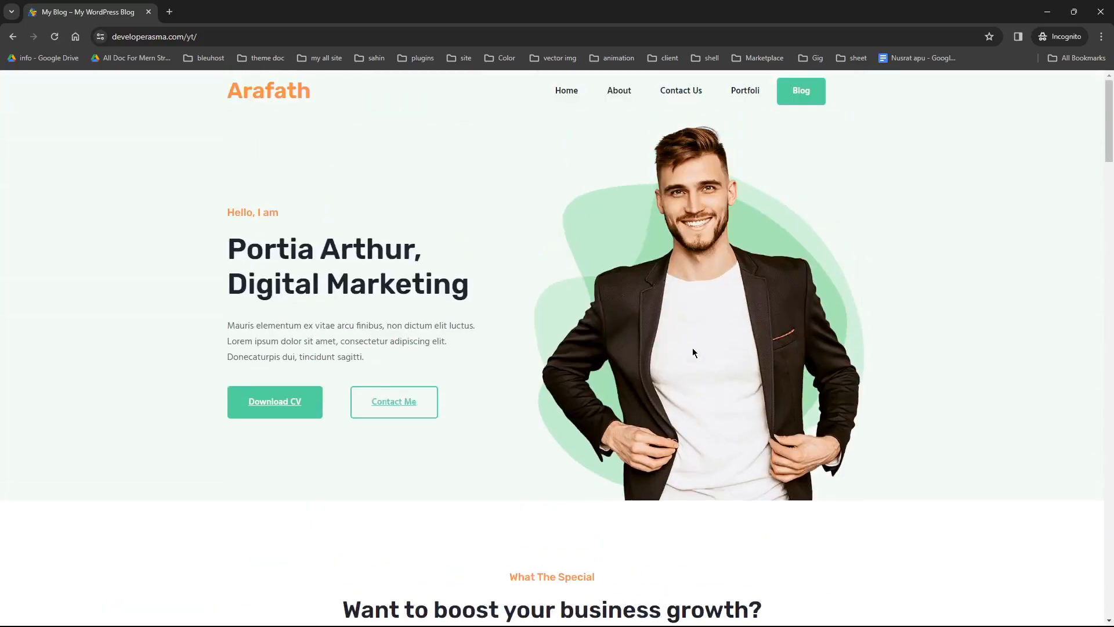
{"action": "mouse_move", "coordinate": [614, 613]}
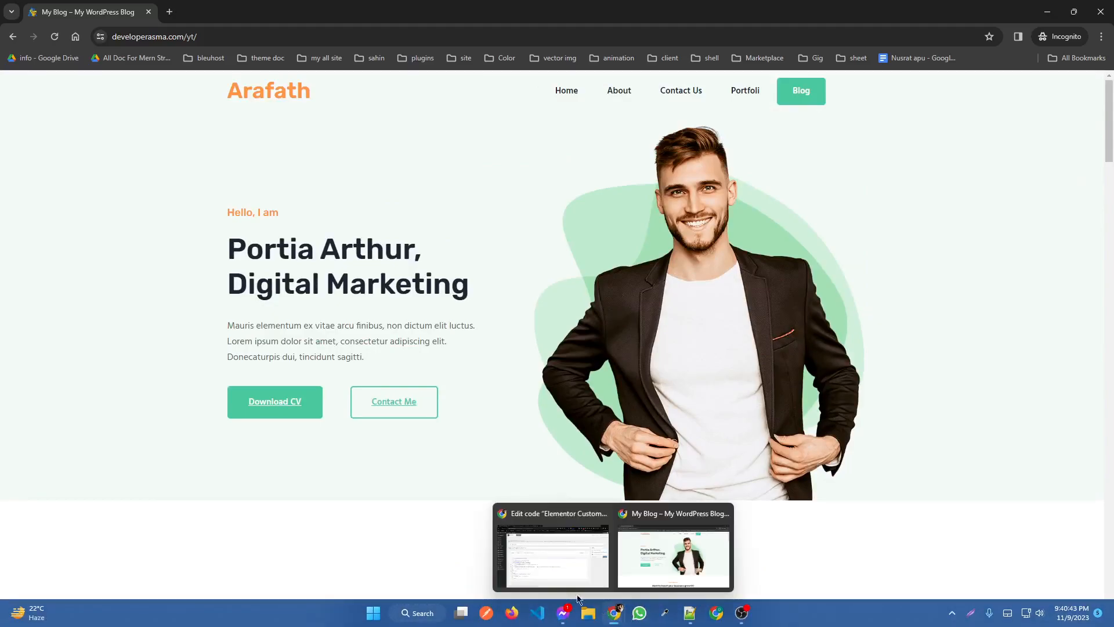
- Return to the snippet's edit page, set the #hide-header transition duration to .5s and update the snippet
{"action": "left_click", "coordinate": [555, 561]}
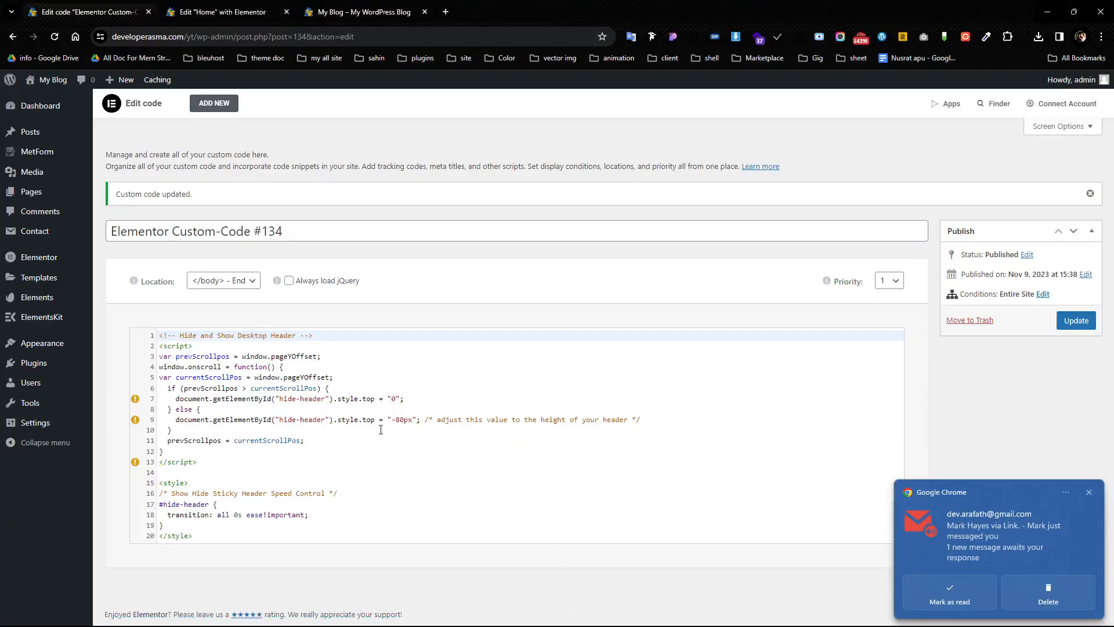
{"action": "left_click", "coordinate": [238, 516]}
{"action": "left_click_drag", "start_coordinate": [237, 516], "coordinate": [232, 516]}
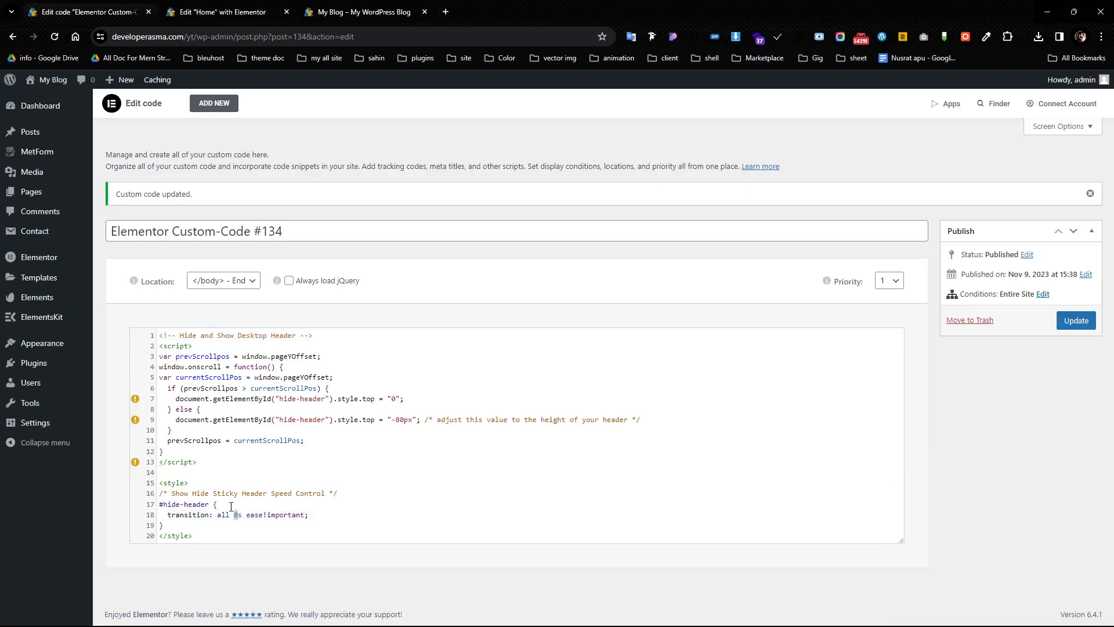
{"action": "type", "text": ".5"}
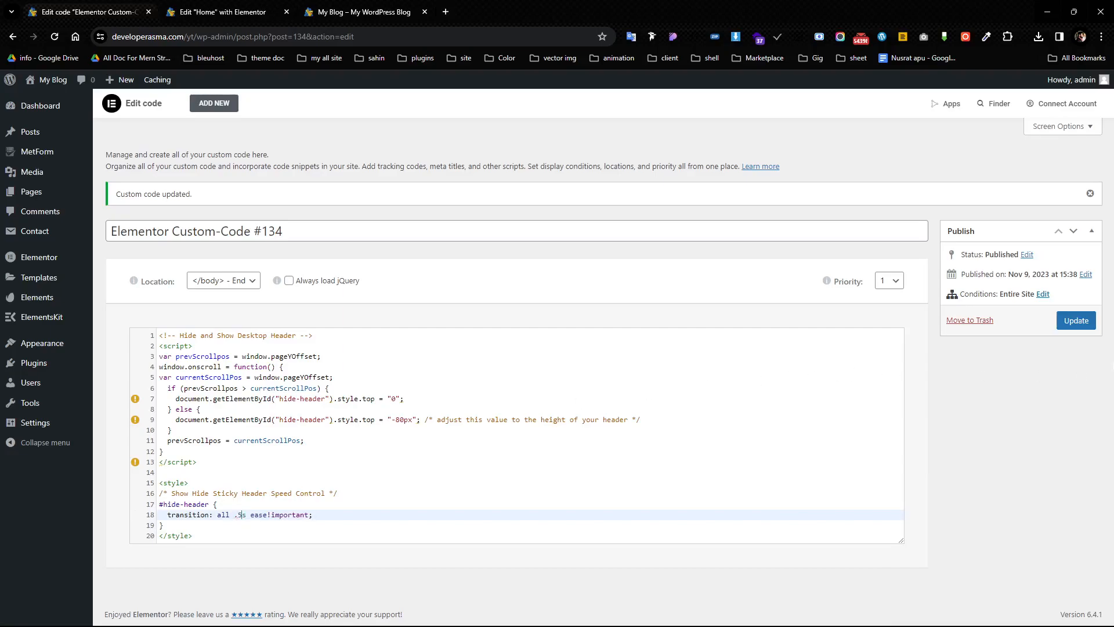
{"action": "left_click", "coordinate": [1061, 328]}
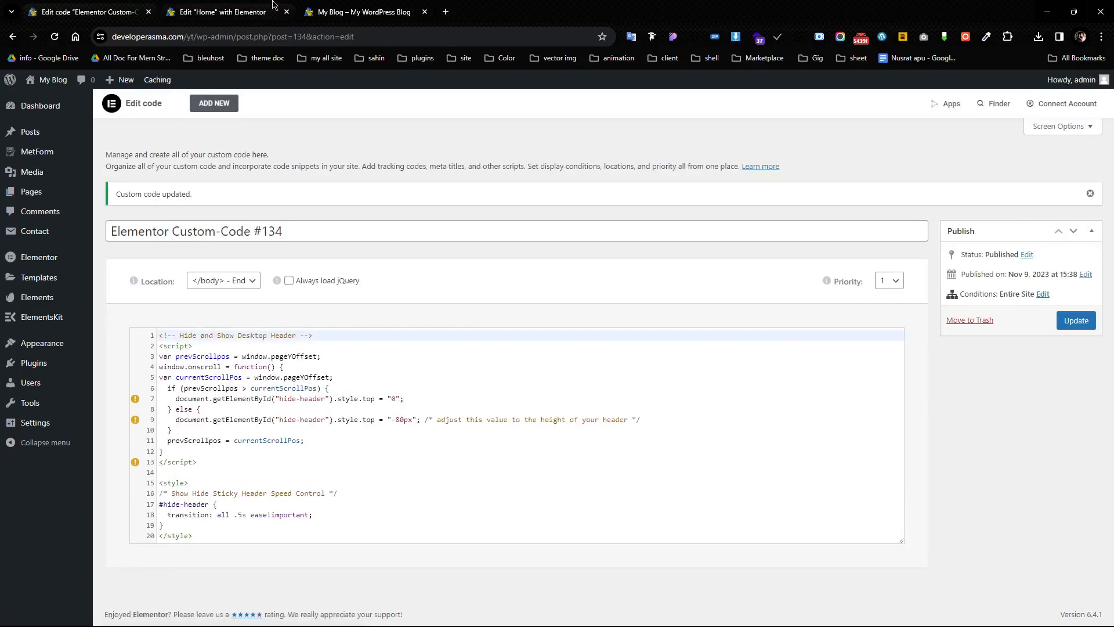
- Reload the incognito home page and examine how the header hides and shows with the .5s transition while scrolling down and up
{"action": "mouse_move", "coordinate": [614, 612]}
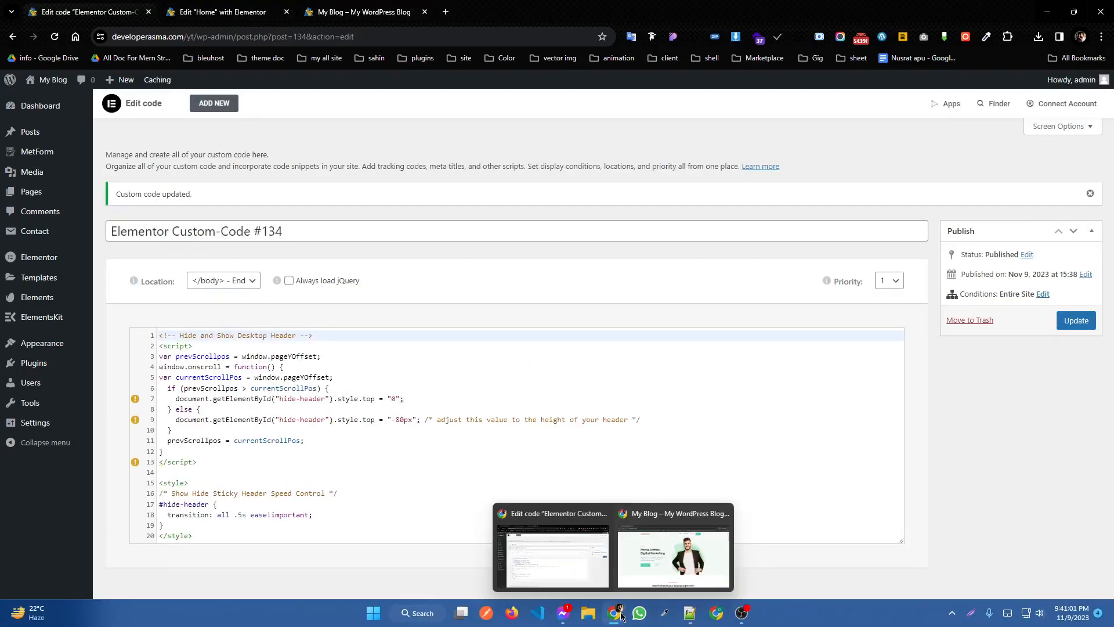
{"action": "left_click", "coordinate": [636, 567]}
{"action": "left_click", "coordinate": [55, 36]}
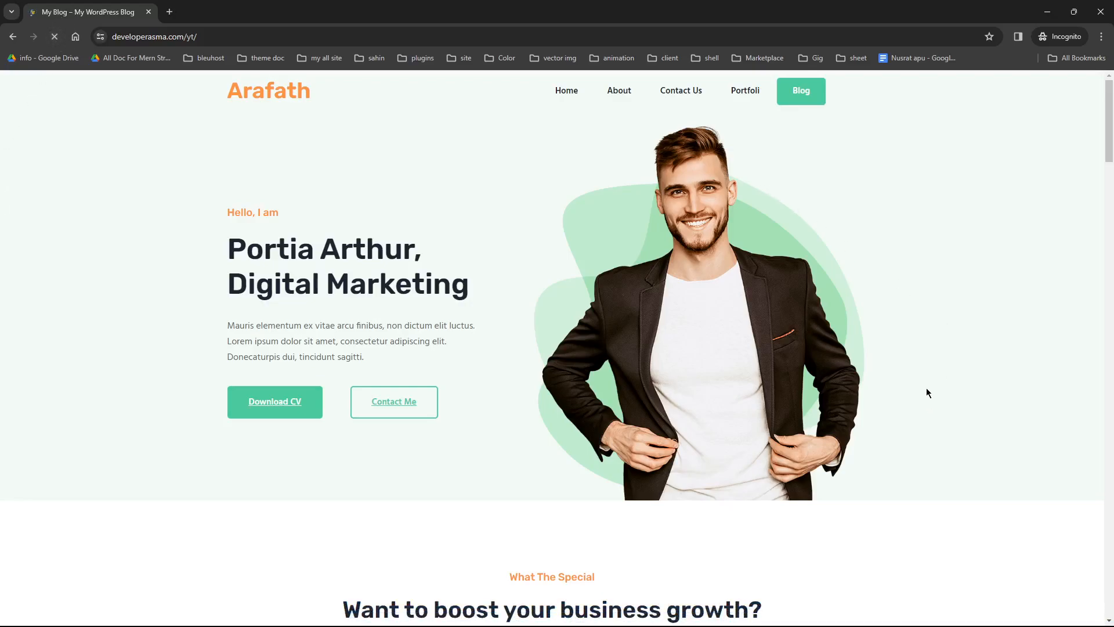
{"action": "scroll", "coordinate": [847, 377], "scroll_direction": "down", "scroll_amount": 5}
{"action": "scroll", "coordinate": [842, 378], "scroll_direction": "up", "scroll_amount": 5}
{"action": "scroll", "coordinate": [845, 369], "scroll_direction": "down", "scroll_amount": 20}
{"action": "scroll", "coordinate": [804, 466], "scroll_direction": "down", "scroll_amount": 20}
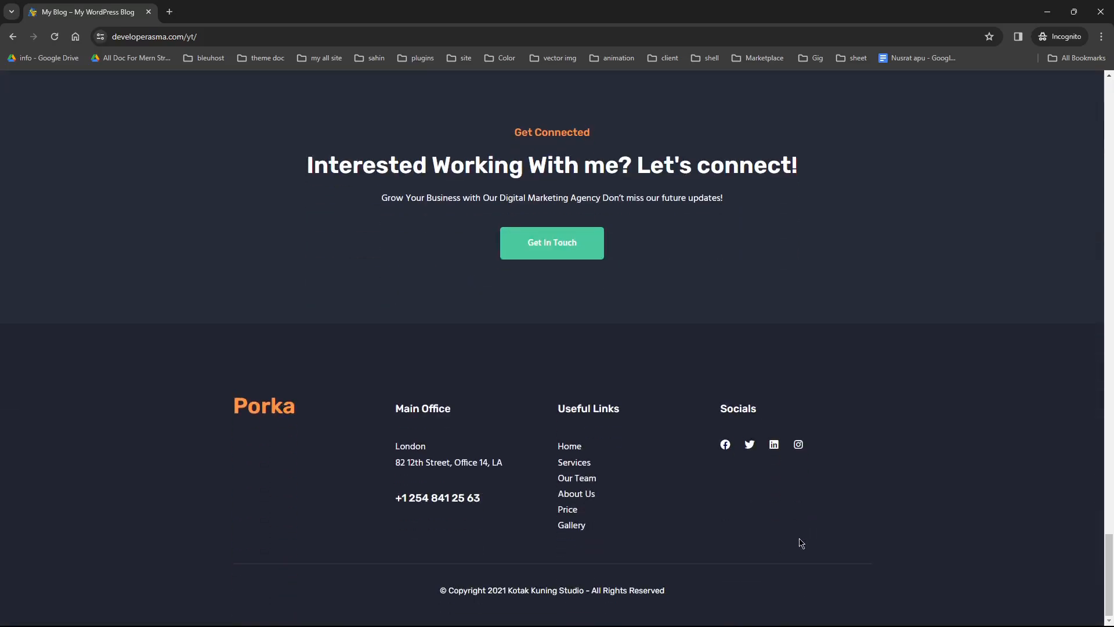
{"action": "scroll", "coordinate": [795, 522], "scroll_direction": "up", "scroll_amount": 20}
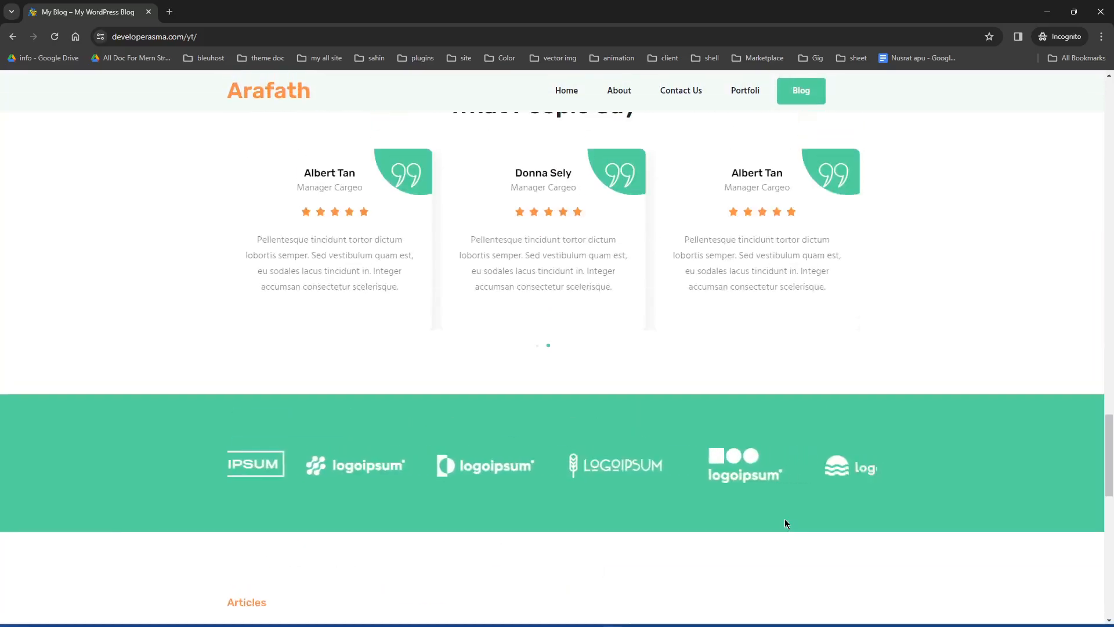
{"action": "scroll", "coordinate": [785, 524], "scroll_direction": "up", "scroll_amount": 20}
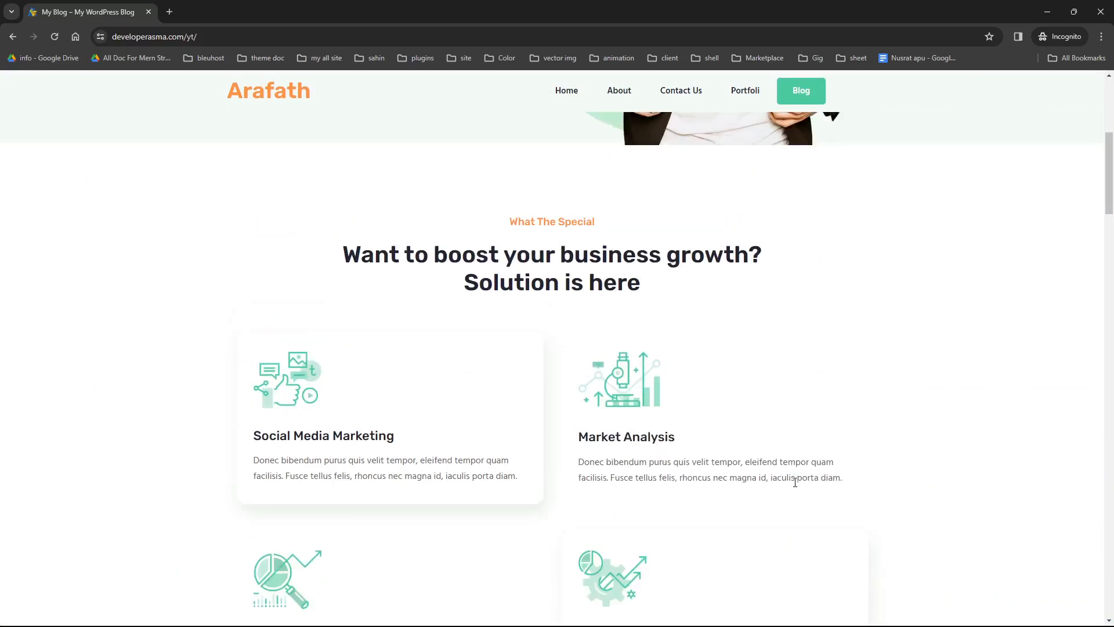
{"action": "scroll", "coordinate": [801, 483], "scroll_direction": "down", "scroll_amount": 15}
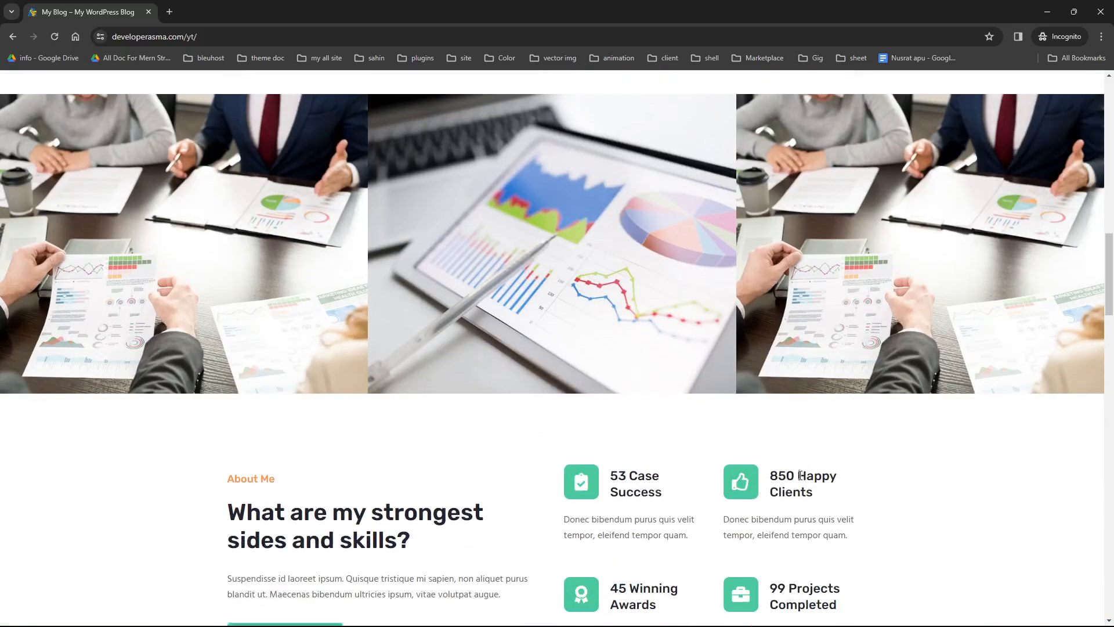
{"action": "scroll", "coordinate": [802, 480], "scroll_direction": "up", "scroll_amount": 12}
{"action": "scroll", "coordinate": [801, 481], "scroll_direction": "up", "scroll_amount": 4}
{"action": "scroll", "coordinate": [796, 475], "scroll_direction": "down", "scroll_amount": 14}
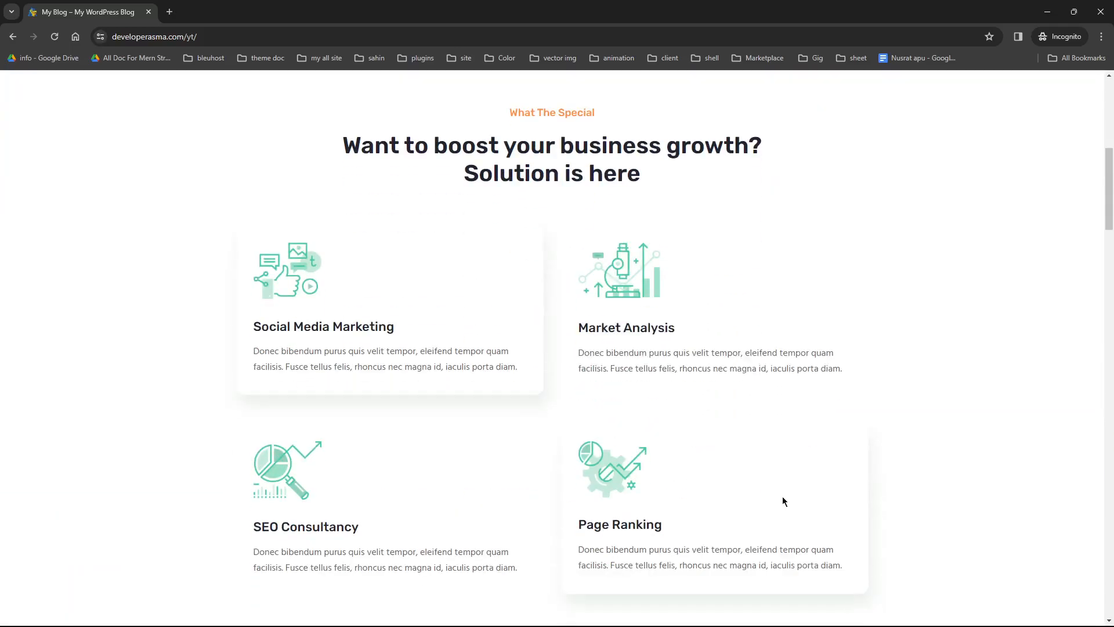
{"action": "scroll", "coordinate": [814, 516], "scroll_direction": "down", "scroll_amount": 3}
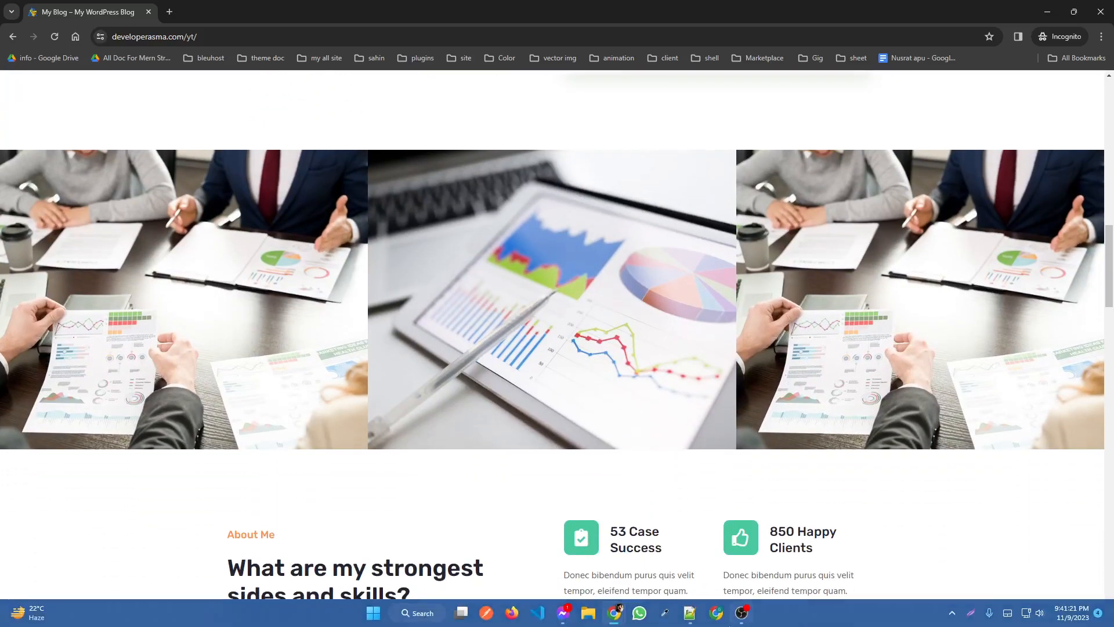